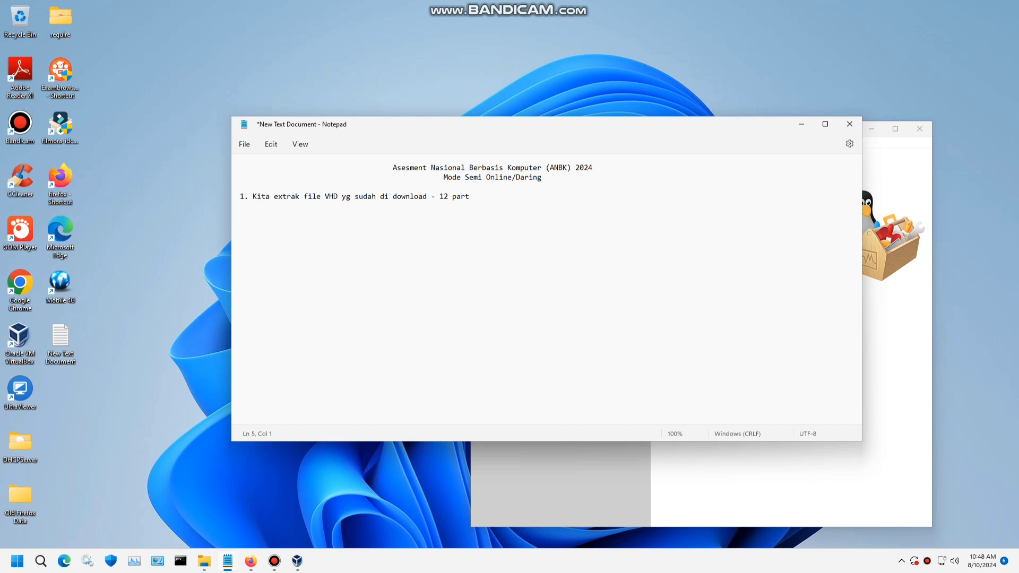
- Add step 2, '2. setting Virtual Machinene VM', to the notes, correcting the misspelled word
{"action": "type", "text": "2. setting Virtual Amchine M"}
{"action": "key", "text": "BackSpace"}
{"action": "key", "text": "Delete"}
{"action": "type", "text": "Machinene VM"}
- Add step 3, '3. set Exambro Admin', on a new line and return to VirtualBox Manager
{"action": "key", "text": "Return"}
{"action": "type", "text": "3. set Ex"}
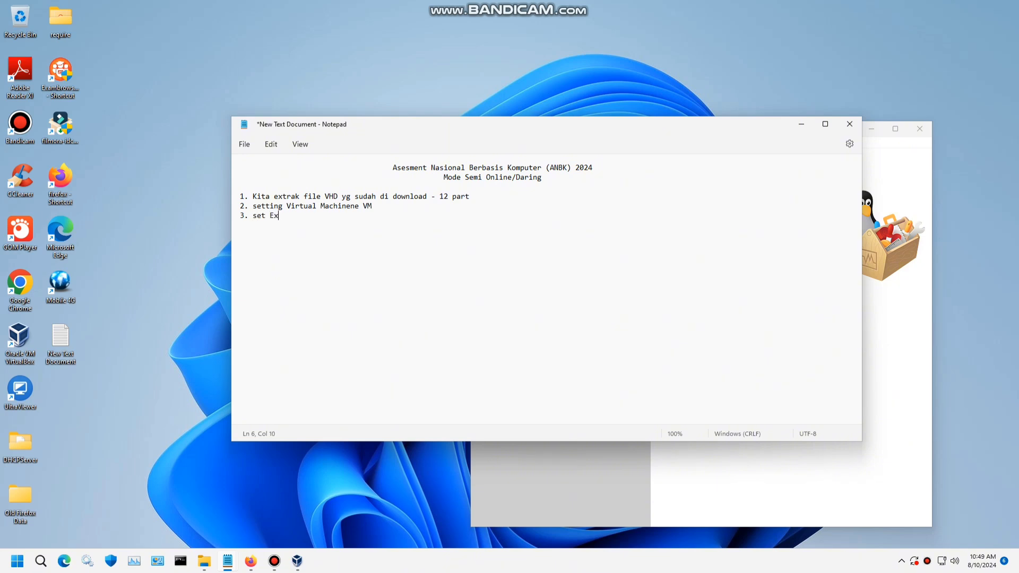
{"action": "type", "text": "ambro Admin"}
{"action": "key", "text": "alt+Tab"}
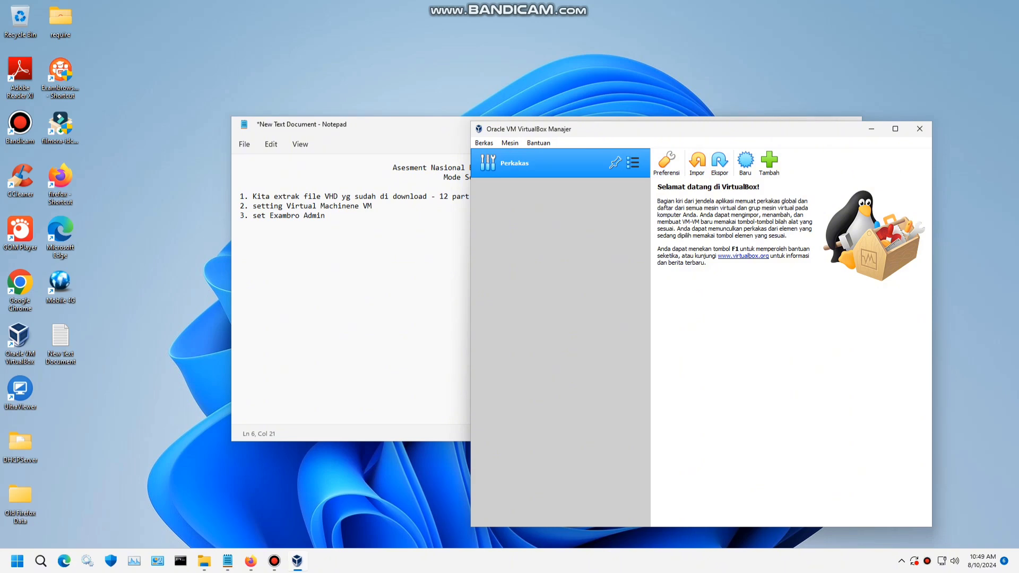
- Start a new virtual machine named Gladi_sma24 with version Windows 2016 (64-bit)
{"action": "left_click_drag", "start_coordinate": [711, 129], "coordinate": [666, 156]}
{"action": "left_click", "coordinate": [802, 124]}
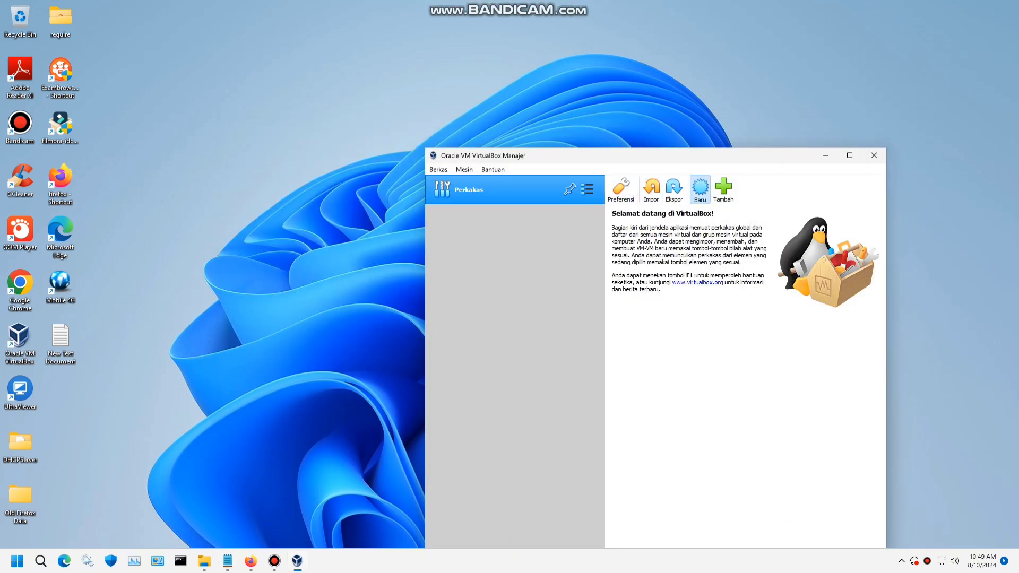
{"action": "left_click", "coordinate": [700, 189]}
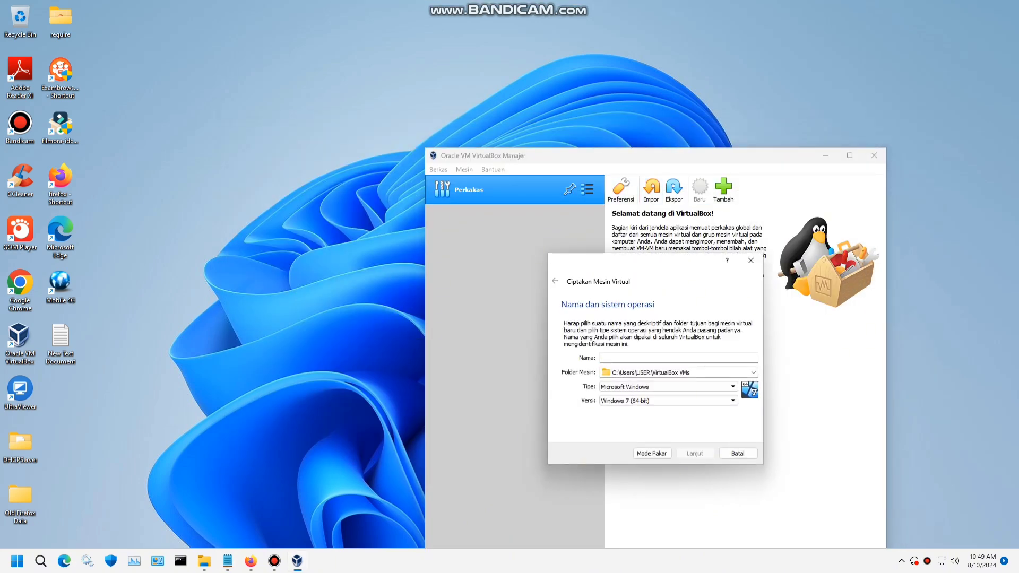
{"action": "type", "text": "Gladi_sma24"}
{"action": "key", "text": "Tab"}
{"action": "key", "text": "Tab"}
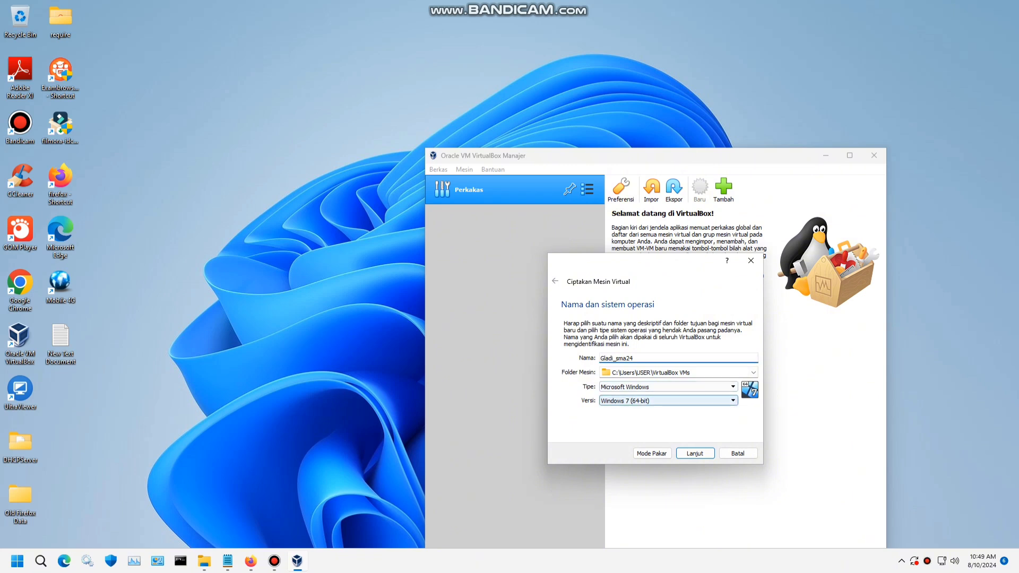
{"action": "key", "text": "alt+Down"}
{"action": "key", "text": "Down"}
{"action": "key", "text": "Down"}
{"action": "key", "text": "Down"}
{"action": "key", "text": "Down"}
{"action": "key", "text": "Down"}
{"action": "key", "text": "Down"}
{"action": "key", "text": "Down"}
{"action": "key", "text": "Down"}
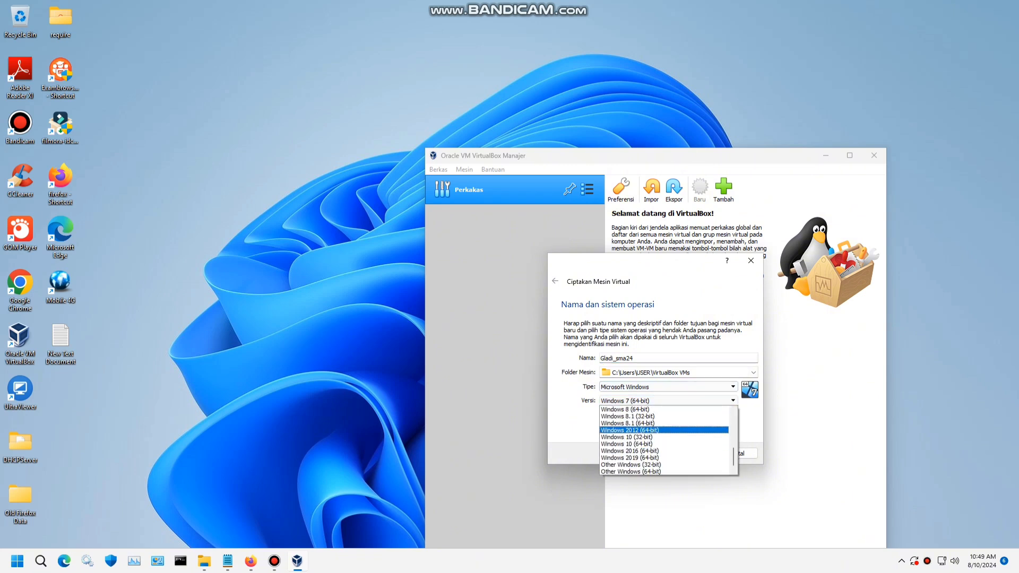
{"action": "key", "text": "Up"}
{"action": "key", "text": "Up"}
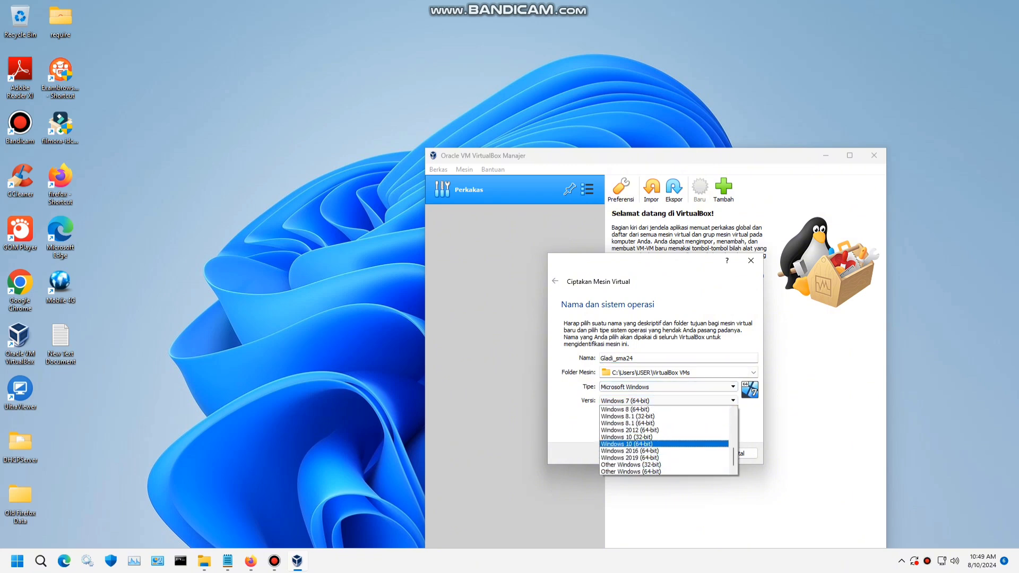
{"action": "key", "text": "Down"}
{"action": "key", "text": "Down"}
{"action": "key", "text": "Return"}
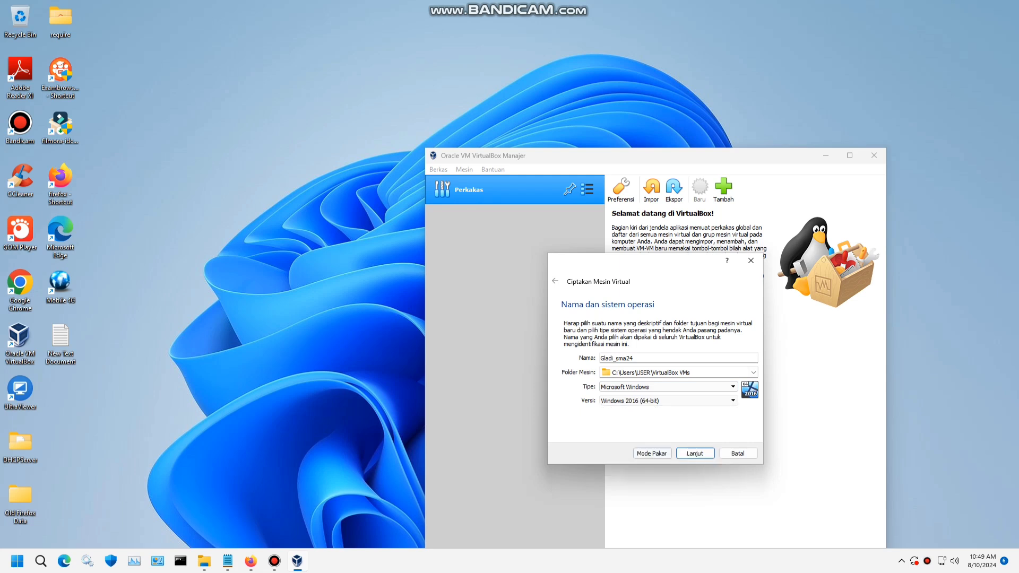
- Raise the memory to 10610 MB and choose to use an existing virtual hard disk
{"action": "left_click", "coordinate": [695, 454]}
{"action": "left_click_drag", "start_coordinate": [583, 357], "coordinate": [659, 357]}
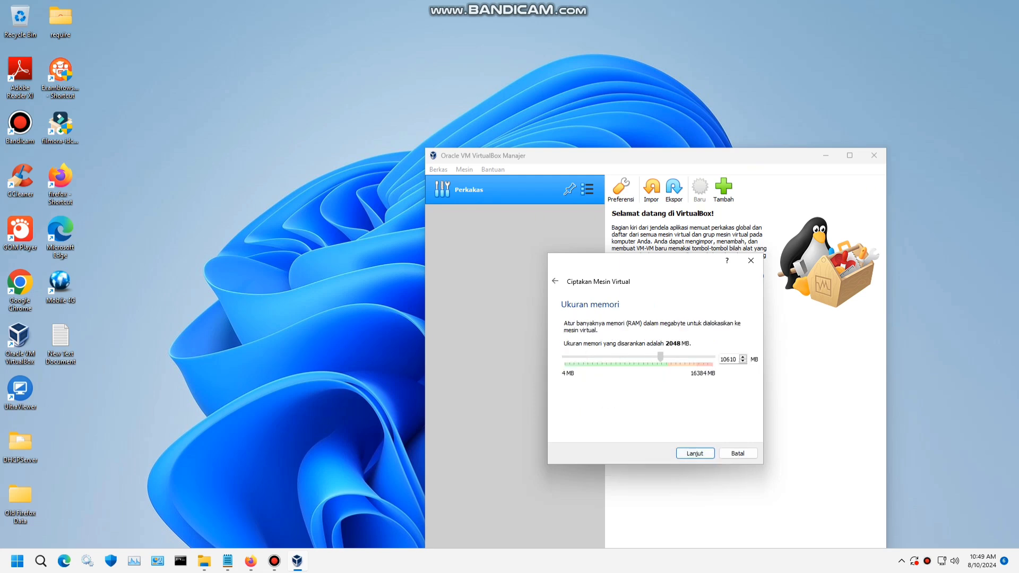
{"action": "left_click", "coordinate": [695, 454]}
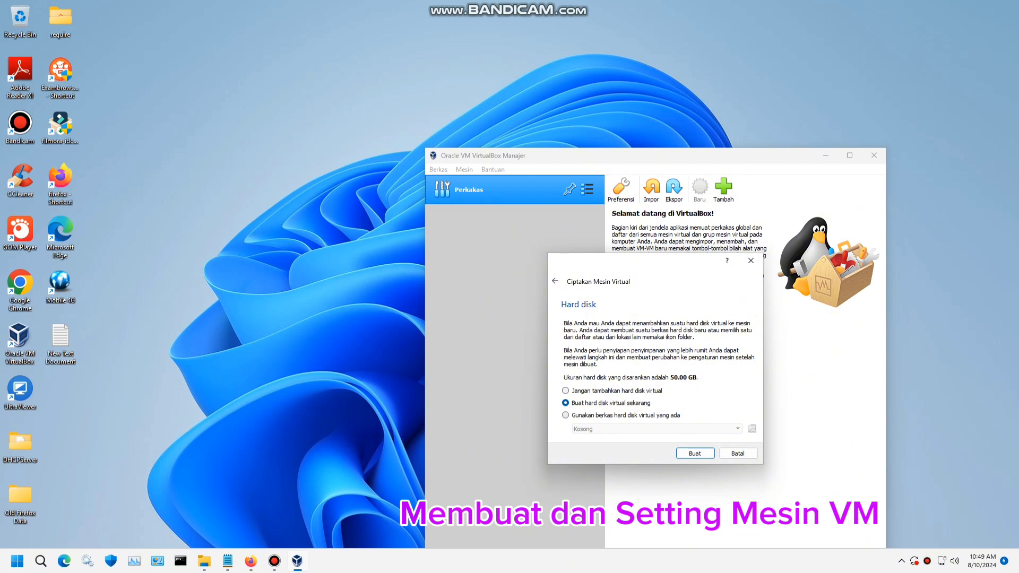
{"action": "left_click", "coordinate": [565, 415]}
{"action": "left_click", "coordinate": [752, 429]}
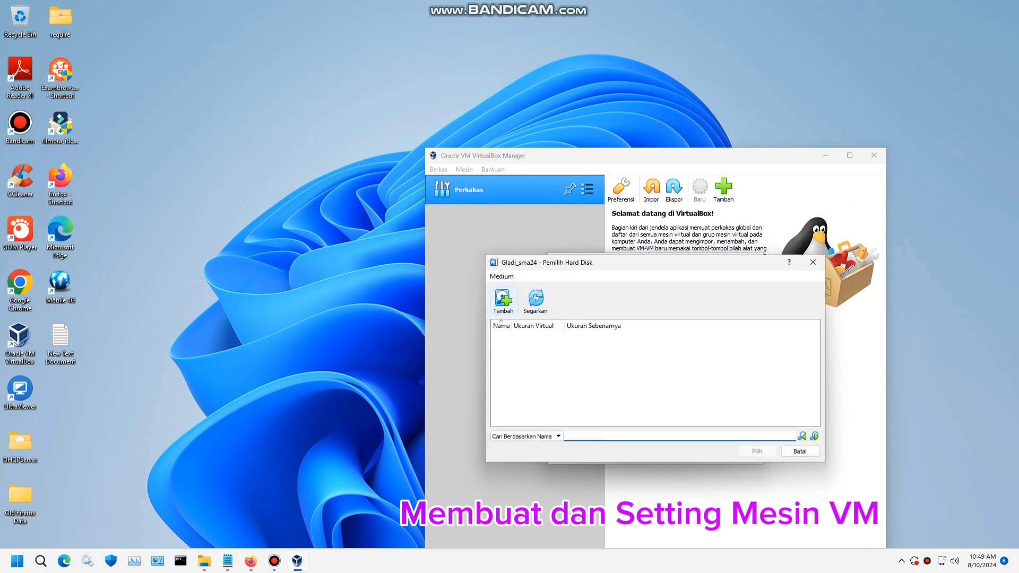
- Attach VHD-AN-2024_FRESH.vhd from D:\VHD ANBK 2024\Gladi Bersih SMA and create the machine
{"action": "left_click", "coordinate": [503, 301]}
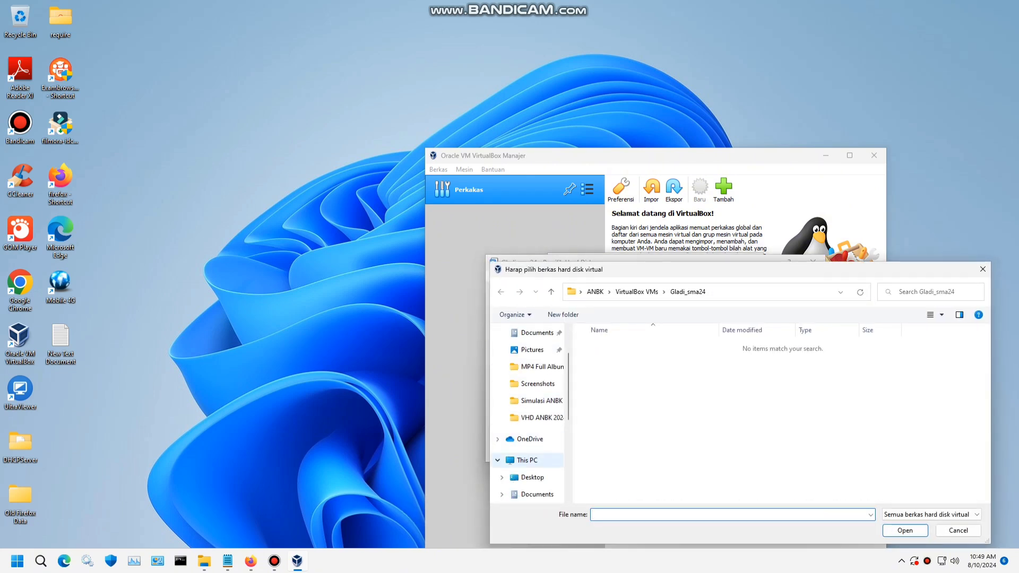
{"action": "left_click", "coordinate": [527, 460]}
{"action": "double_click", "coordinate": [753, 425]}
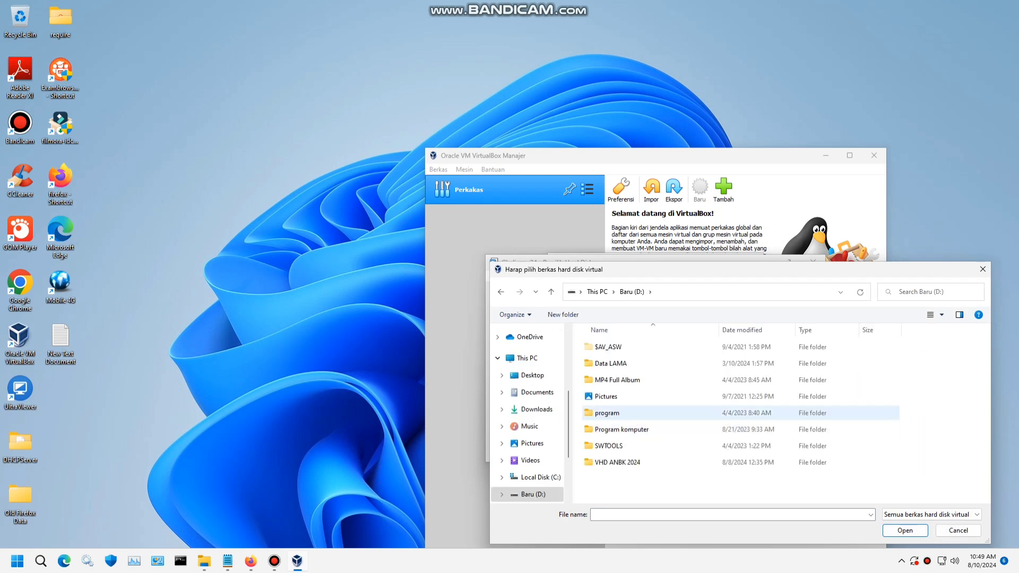
{"action": "double_click", "coordinate": [618, 462]}
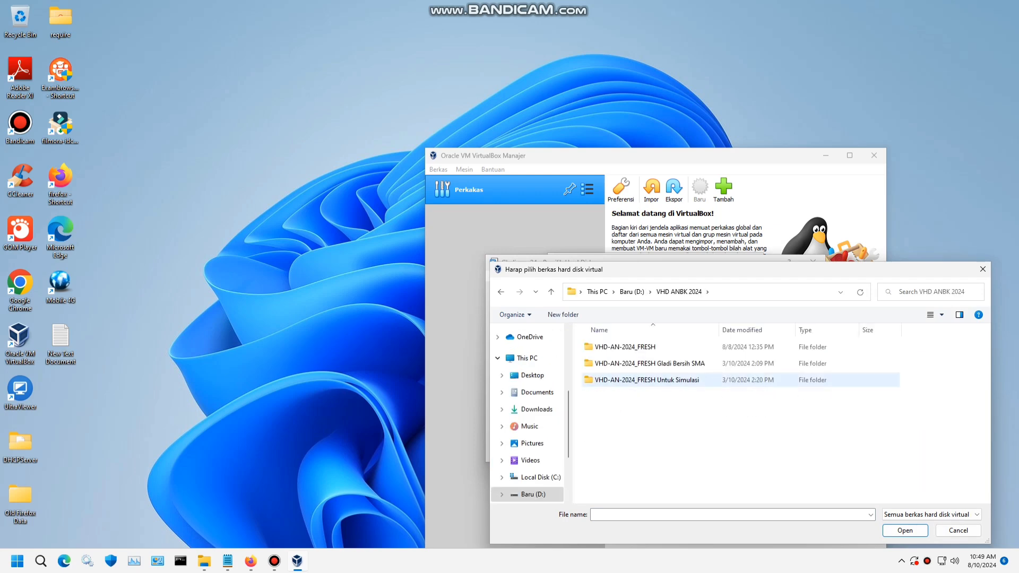
{"action": "double_click", "coordinate": [649, 363]}
{"action": "double_click", "coordinate": [615, 347]}
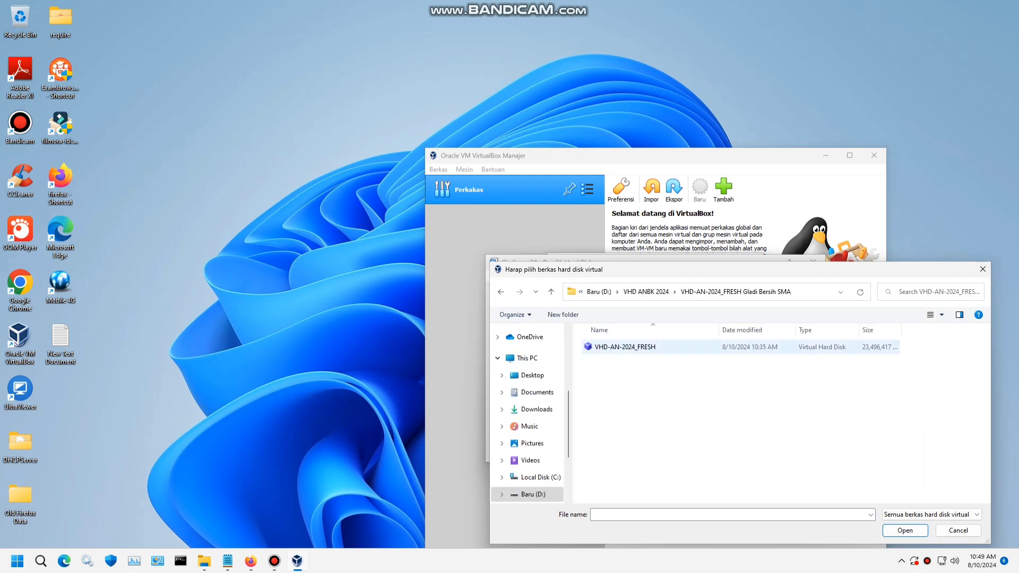
{"action": "key", "text": "Return"}
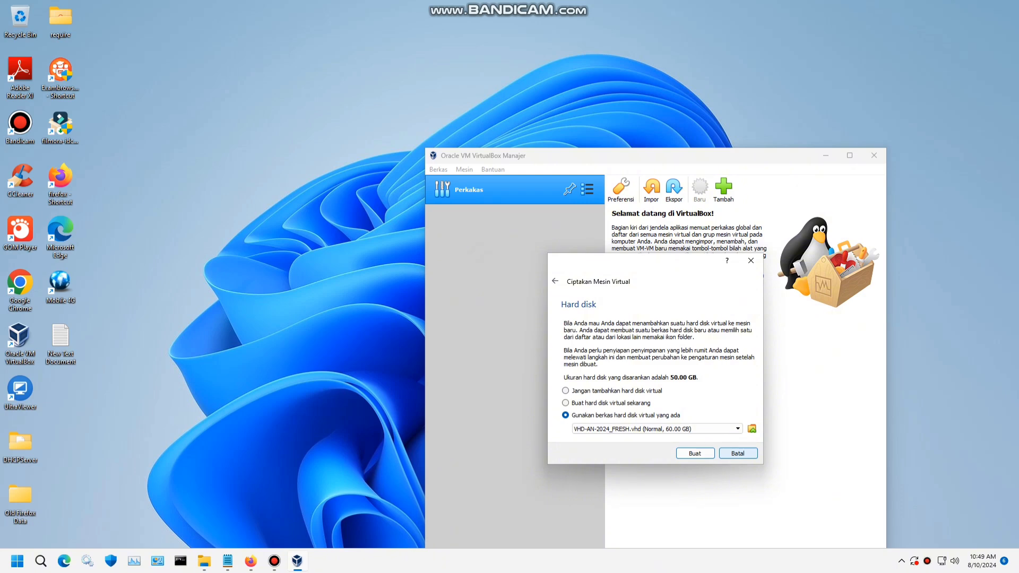
{"action": "key", "text": "Return"}
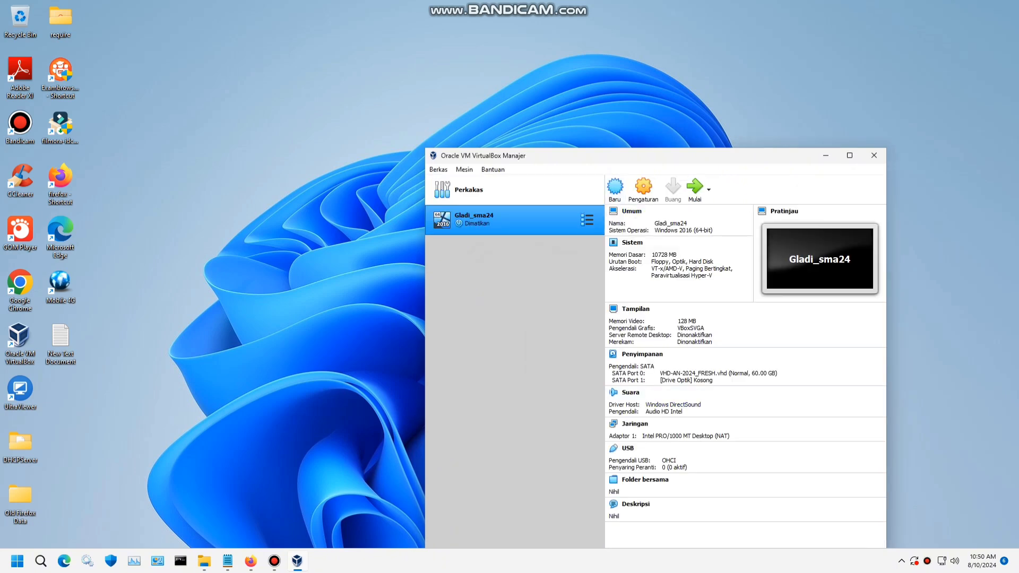
- Review Gladi_sma24's General settings, keeping Windows 2016 as the version
{"action": "left_click_drag", "start_coordinate": [643, 155], "coordinate": [637, 87]}
{"action": "left_click", "coordinate": [637, 121]}
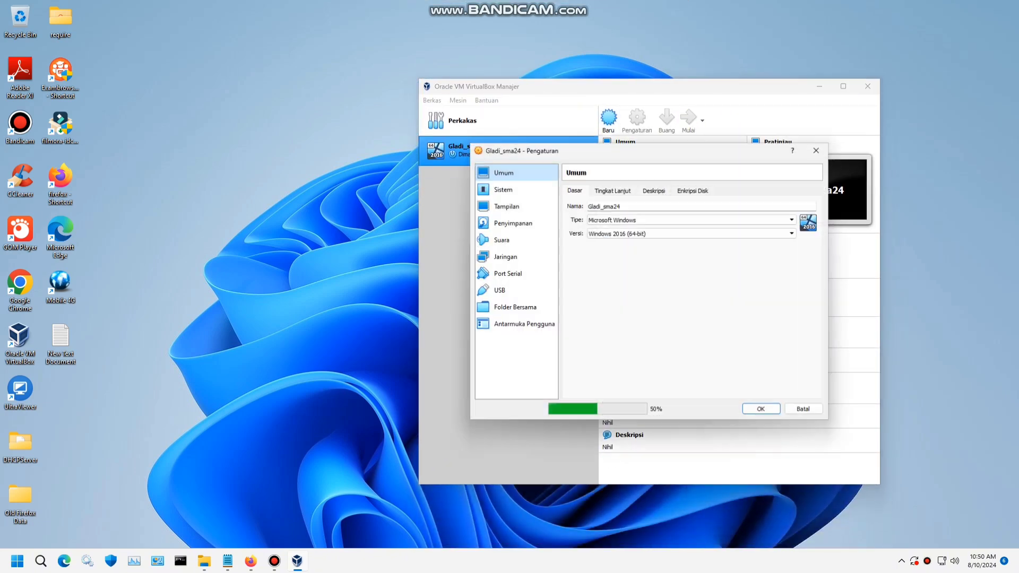
{"action": "left_click", "coordinate": [612, 190]}
{"action": "left_click", "coordinate": [654, 190]}
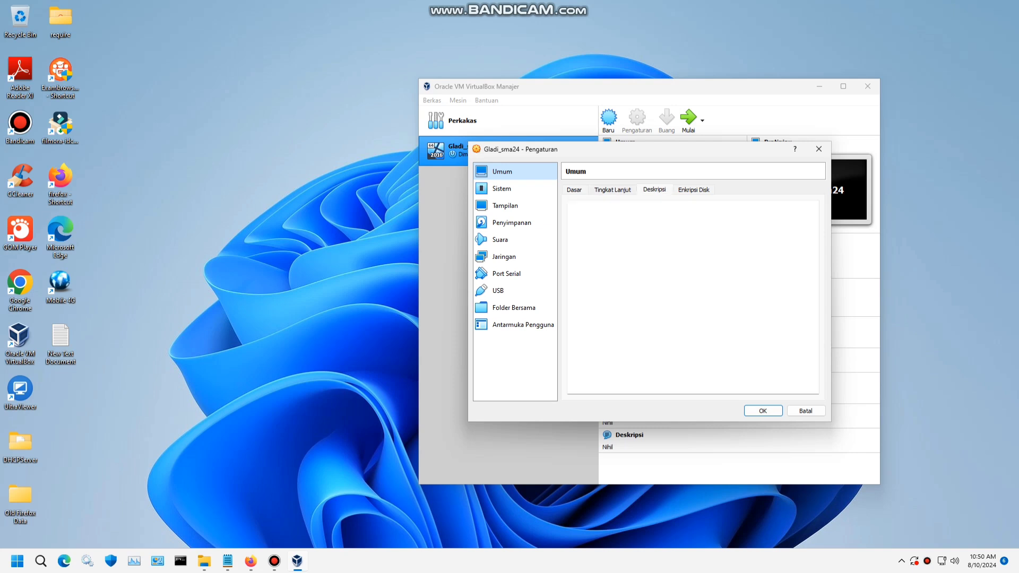
{"action": "left_click", "coordinate": [575, 190]}
{"action": "left_click", "coordinate": [691, 233]}
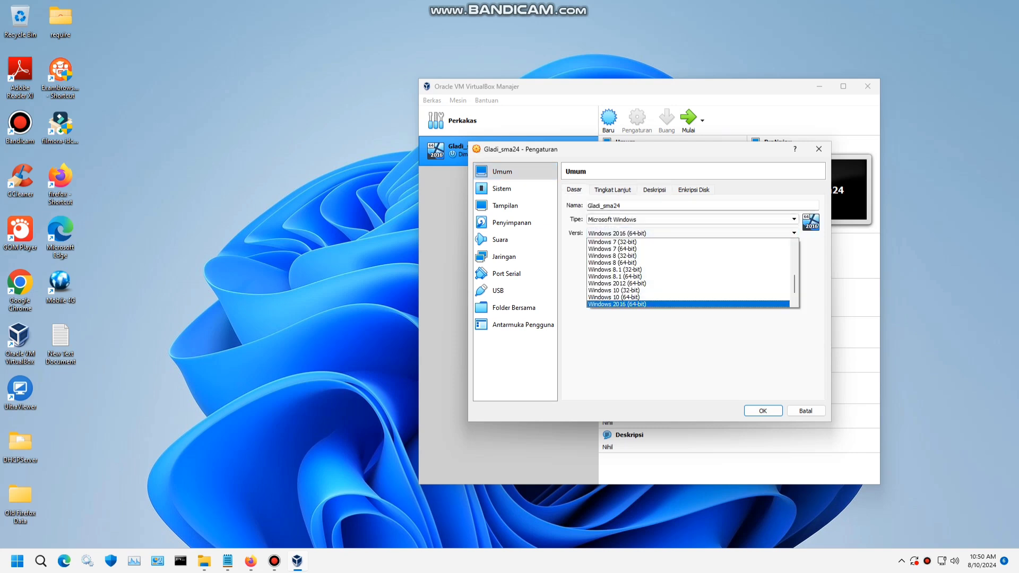
{"action": "scroll", "coordinate": [690, 273], "scroll_direction": "down", "scroll_amount": 1}
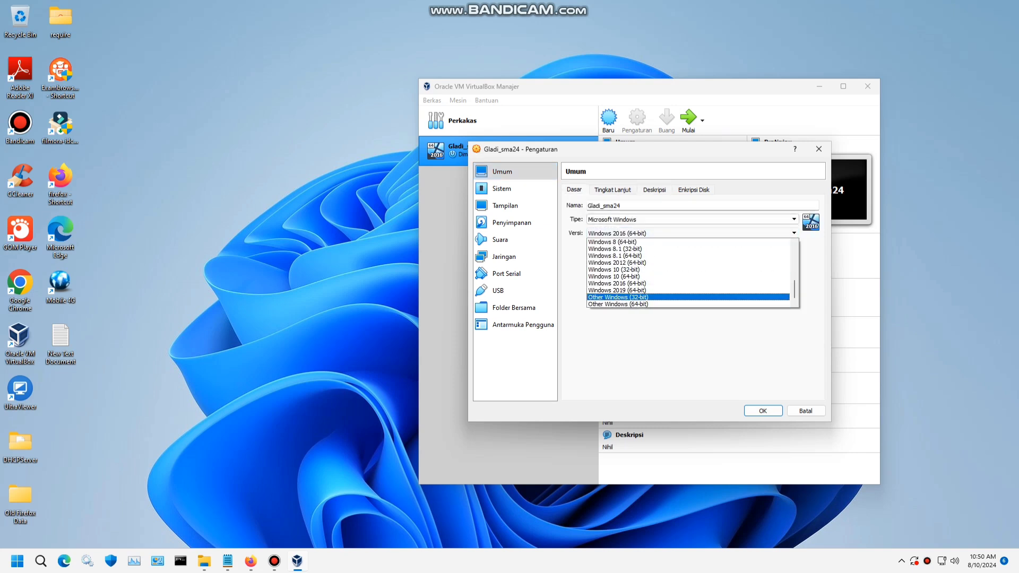
{"action": "key", "text": "Escape"}
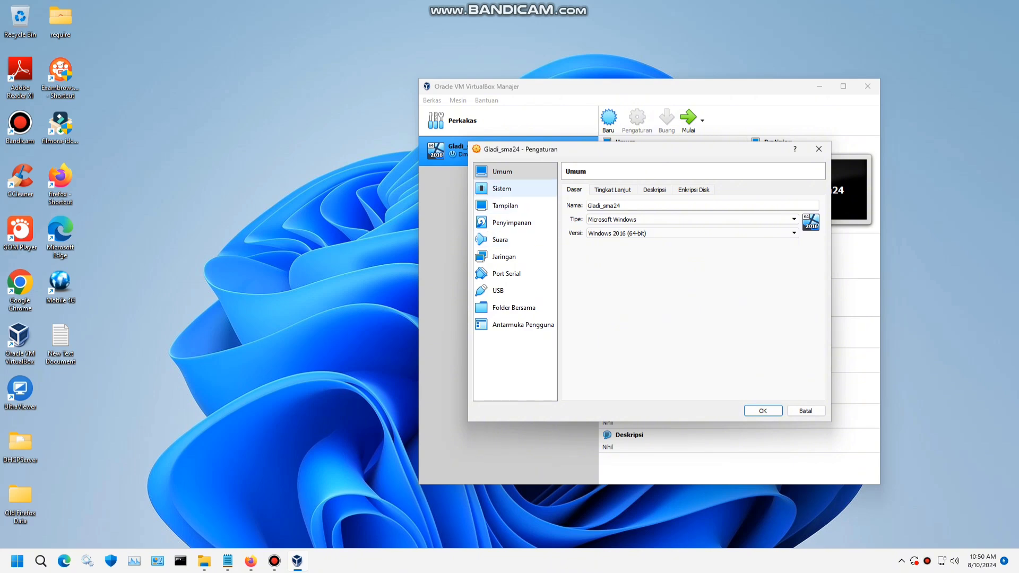
- Give Gladi_sma24 3 CPUs in the System processor settings
{"action": "left_click", "coordinate": [502, 188]}
{"action": "left_click", "coordinate": [623, 189]}
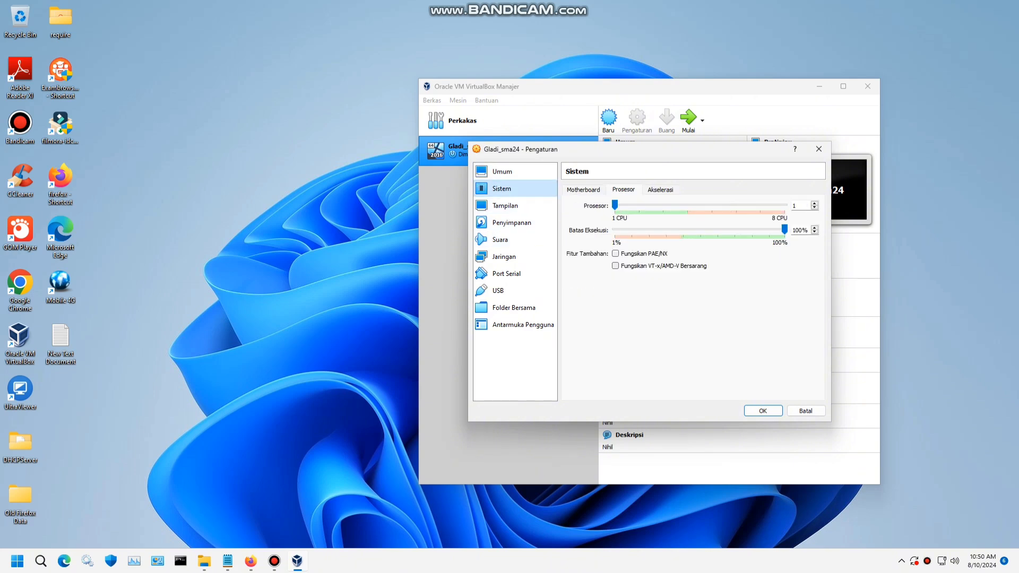
{"action": "left_click_drag", "start_coordinate": [614, 205], "coordinate": [663, 205]}
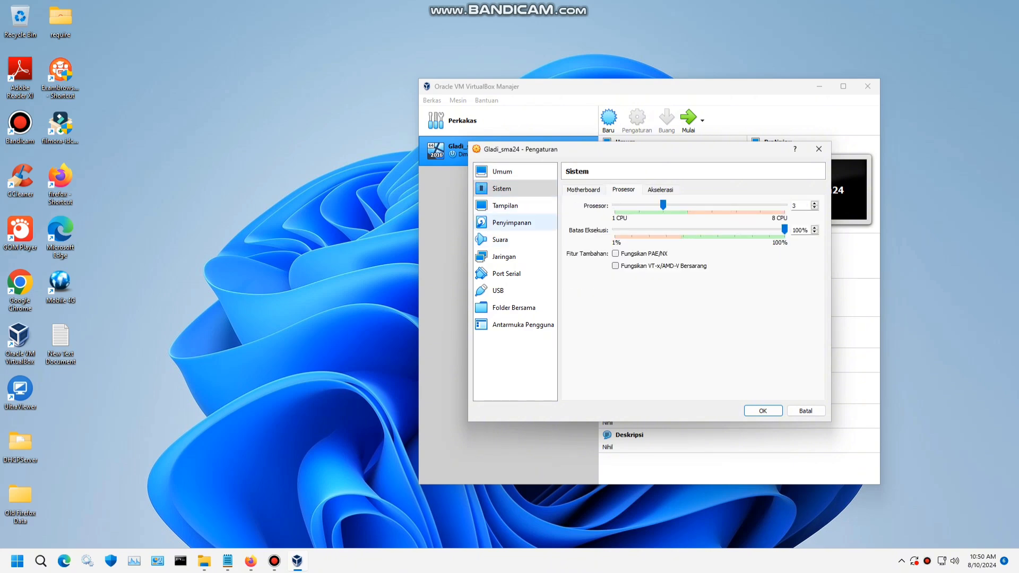
- Attach Adapter 1 as a Bridged Adapter, then bring up Control Panel
{"action": "left_click", "coordinate": [505, 206]}
{"action": "left_click", "coordinate": [511, 222]}
{"action": "left_click", "coordinate": [500, 239]}
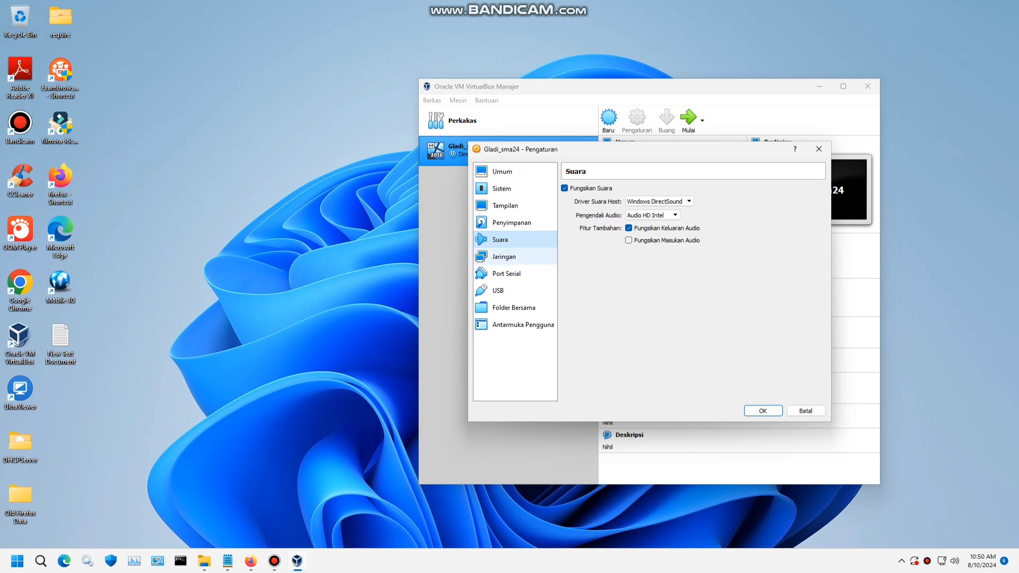
{"action": "left_click", "coordinate": [503, 256]}
{"action": "left_click", "coordinate": [677, 218]}
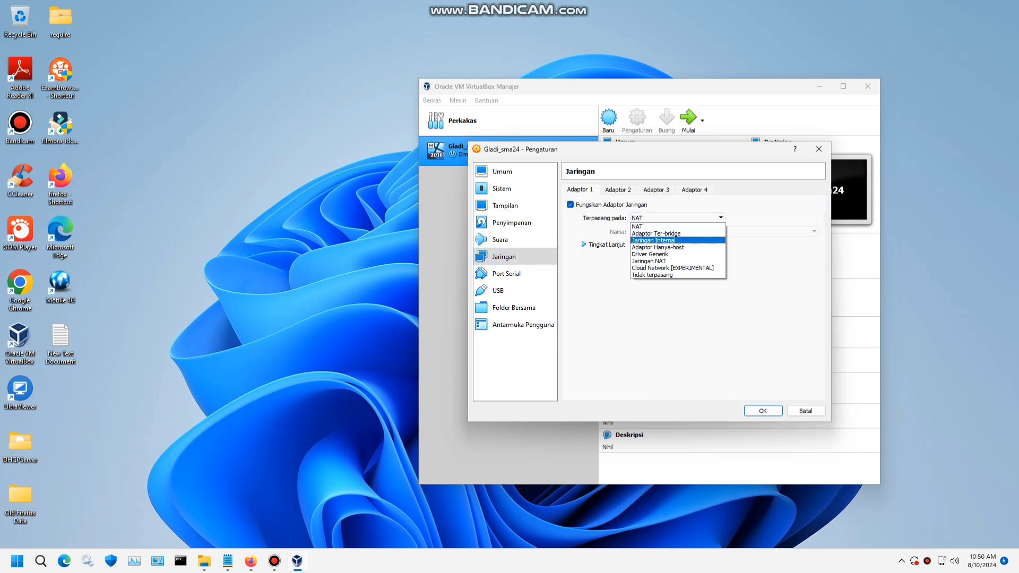
{"action": "left_click", "coordinate": [656, 234]}
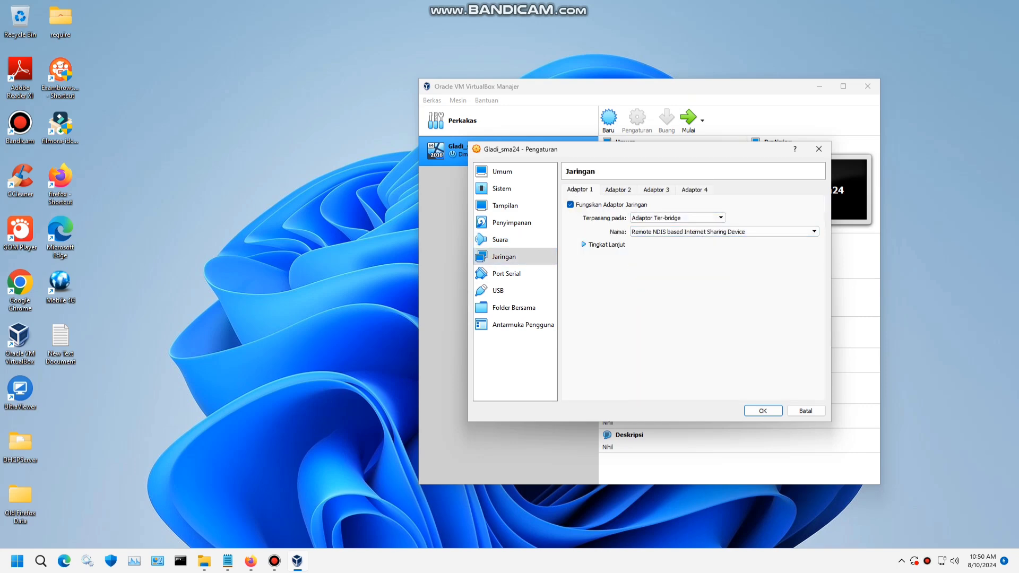
{"action": "left_click", "coordinate": [157, 561]}
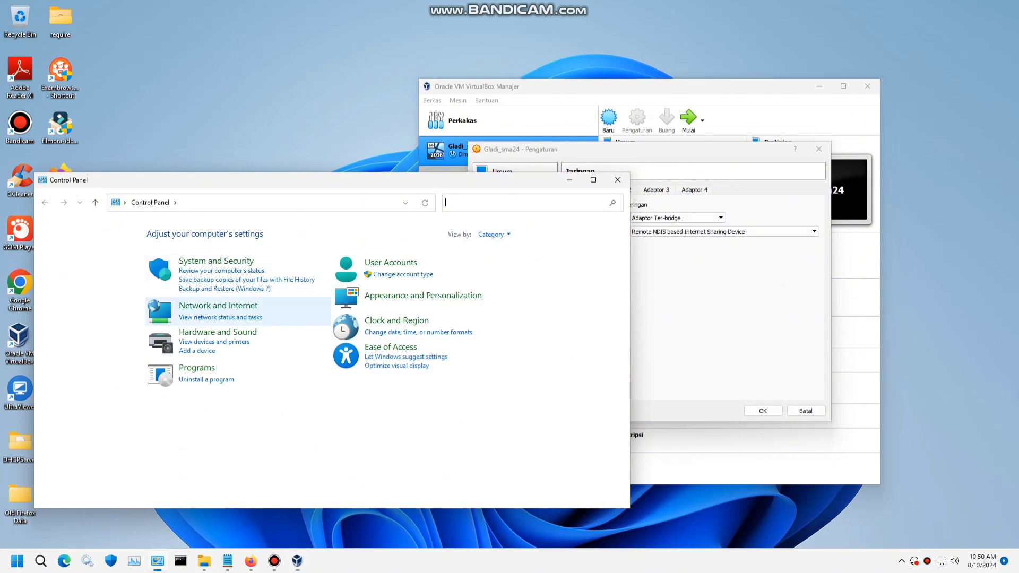
- Check the host's Ethernet adapters in Network Connections, then return to the VM network settings
{"action": "left_click", "coordinate": [218, 305]}
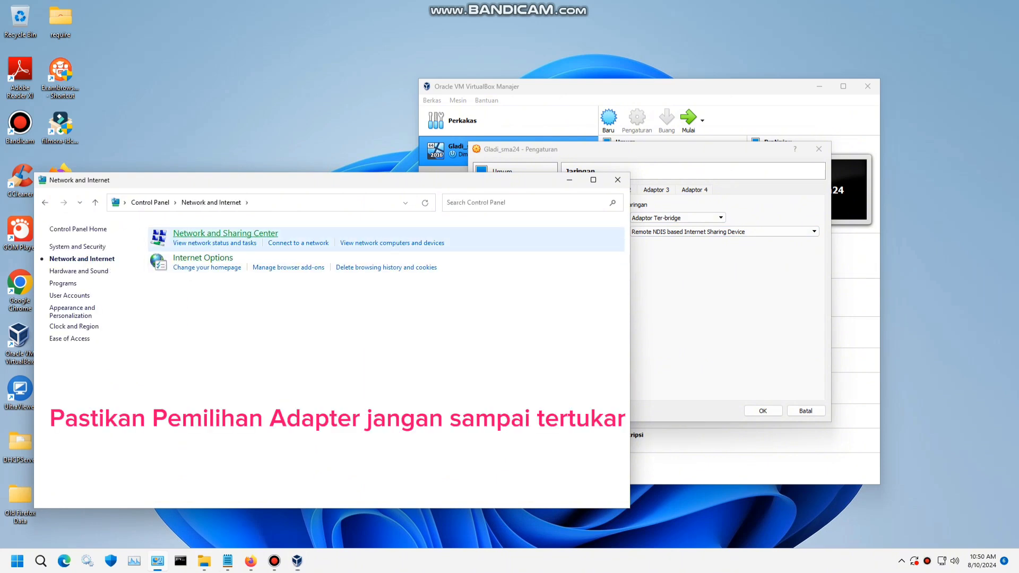
{"action": "left_click", "coordinate": [215, 244]}
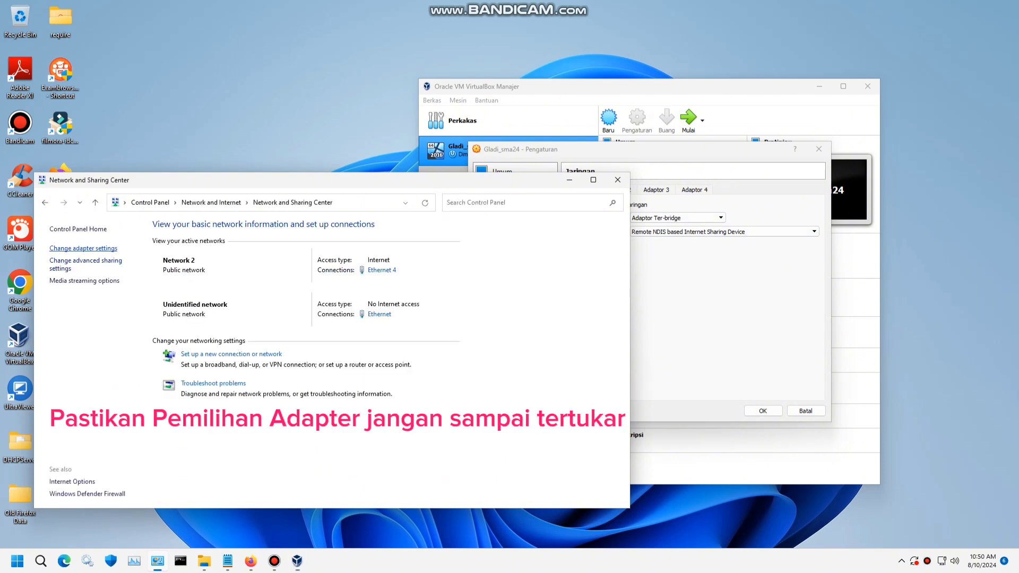
{"action": "left_click", "coordinate": [83, 249]}
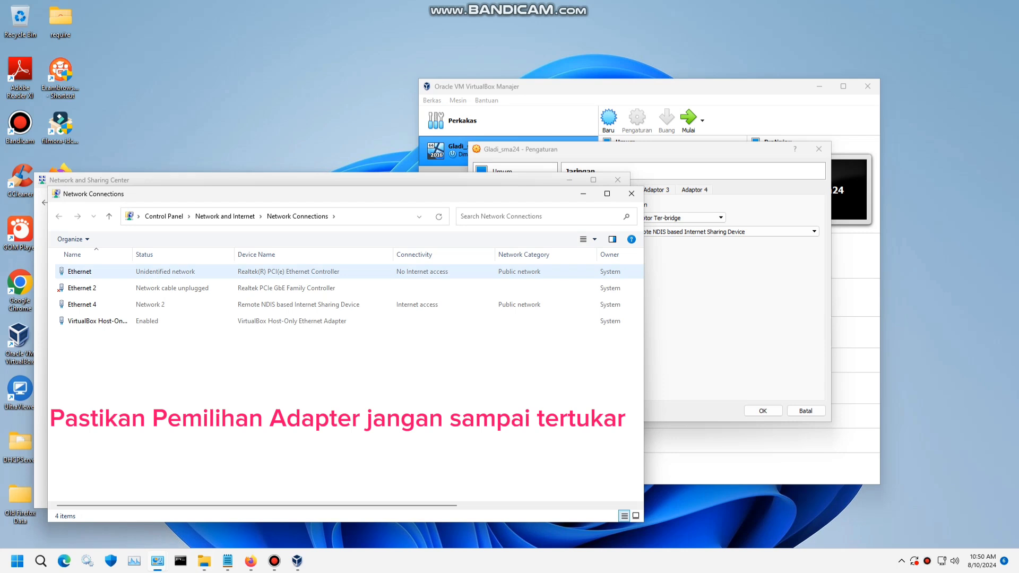
{"action": "left_click", "coordinate": [80, 272]}
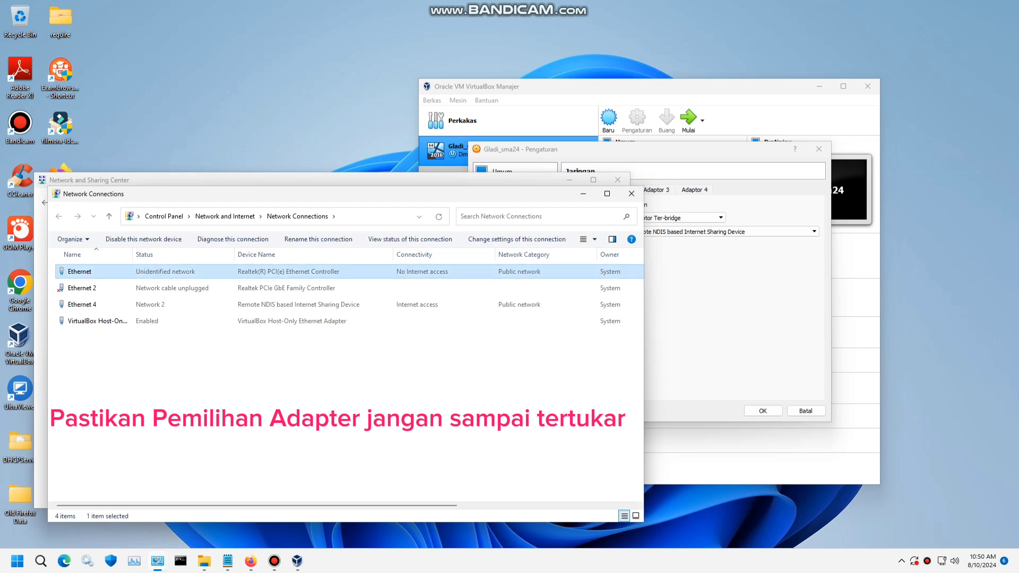
{"action": "key", "text": "alt+Tab"}
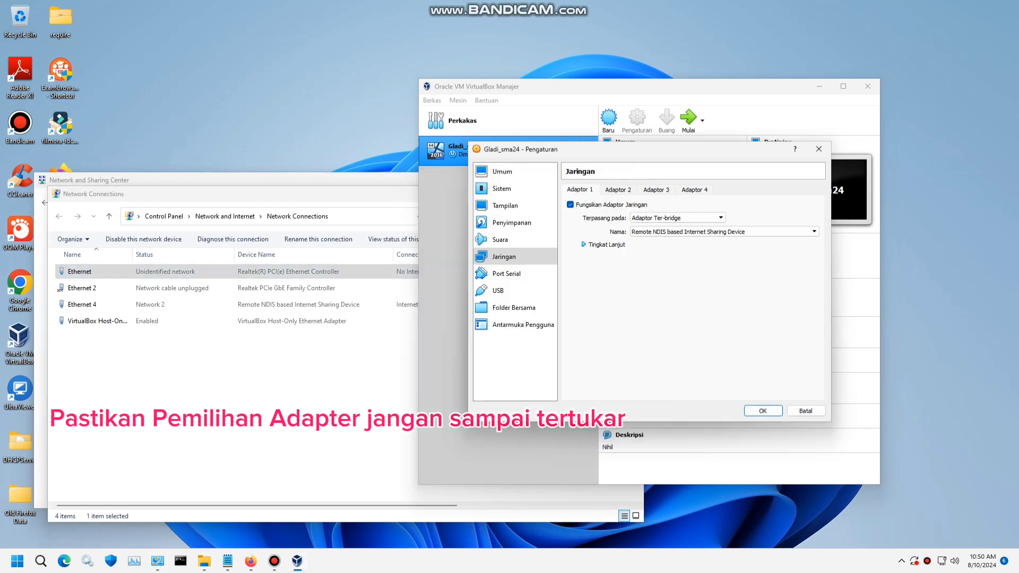
- Bridge Adapter 1 to the Realtek(R) PCI(e) Ethernet Controller
{"action": "left_click_drag", "start_coordinate": [255, 194], "coordinate": [195, 137]}
{"action": "left_click", "coordinate": [717, 181]}
{"action": "left_click", "coordinate": [804, 264]}
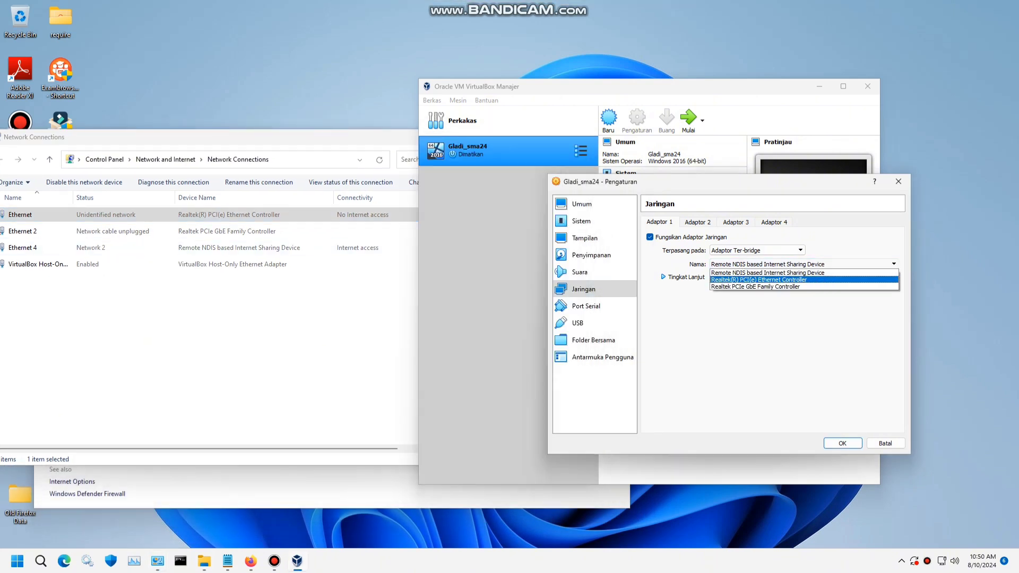
{"action": "key", "text": "Return"}
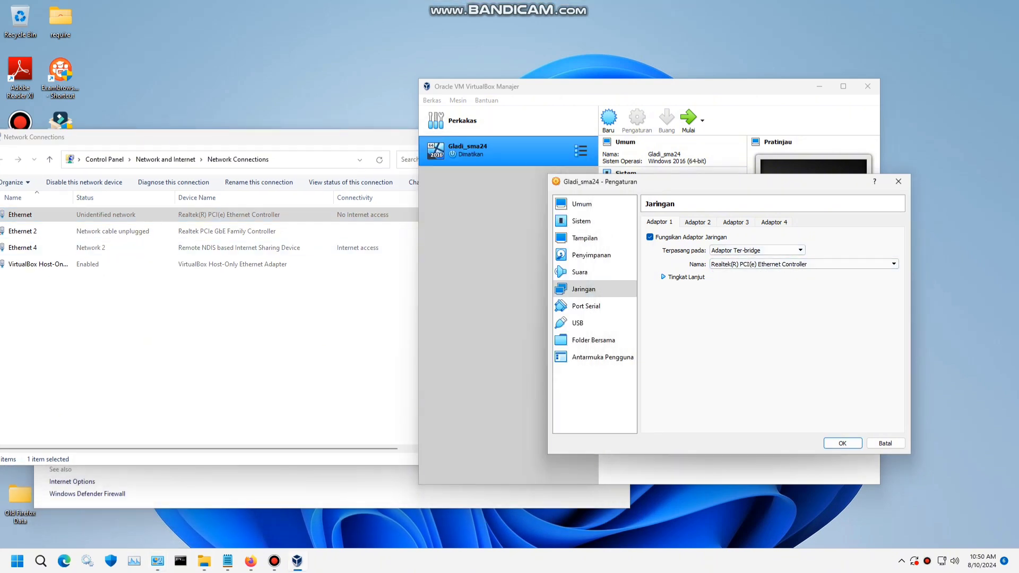
- Enable Adapter 2 attached to NAT and save the network settings
{"action": "left_click", "coordinate": [683, 277]}
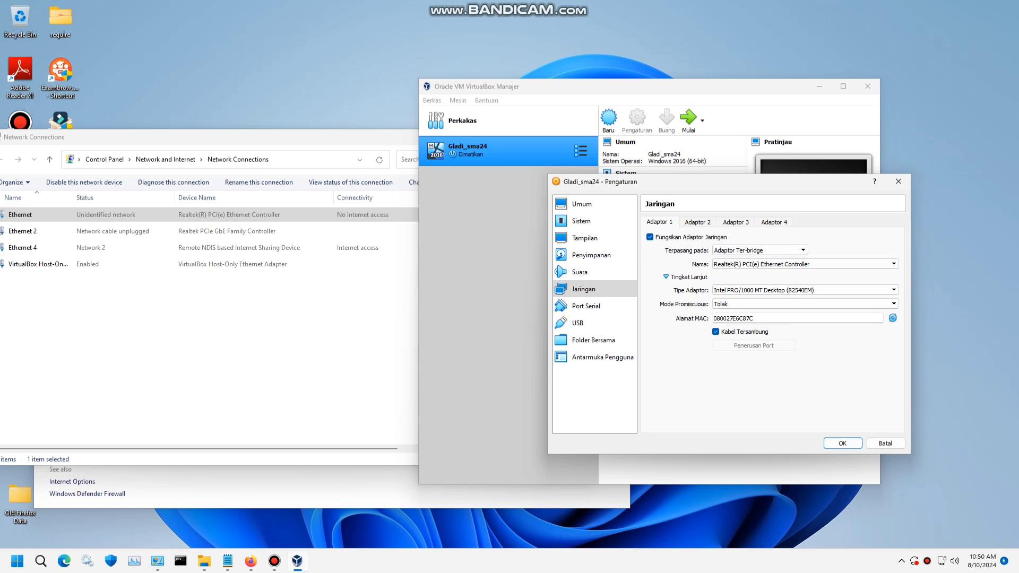
{"action": "left_click", "coordinate": [698, 223]}
{"action": "left_click", "coordinate": [649, 237]}
{"action": "left_click", "coordinate": [759, 250]}
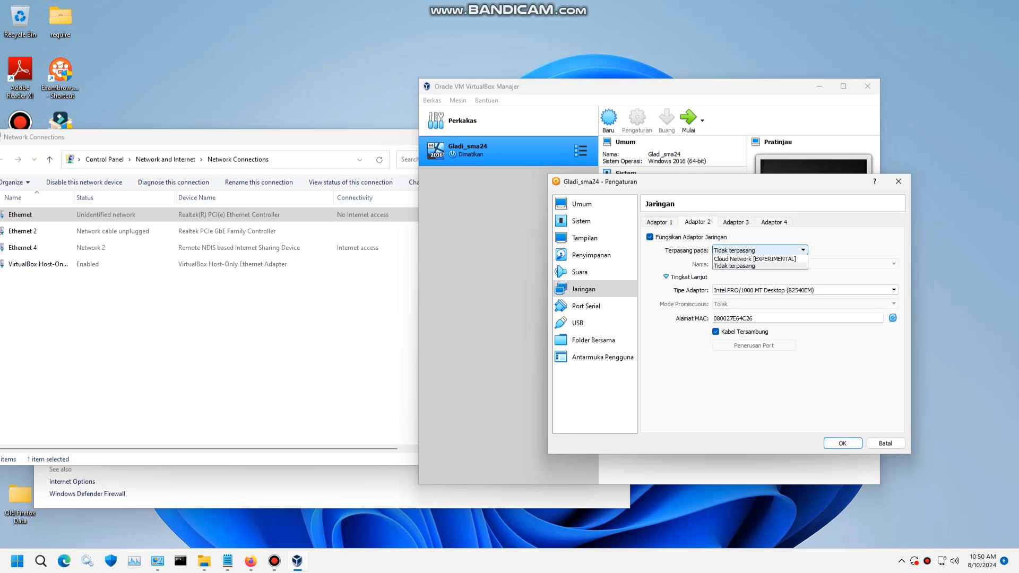
{"action": "left_click", "coordinate": [759, 259]}
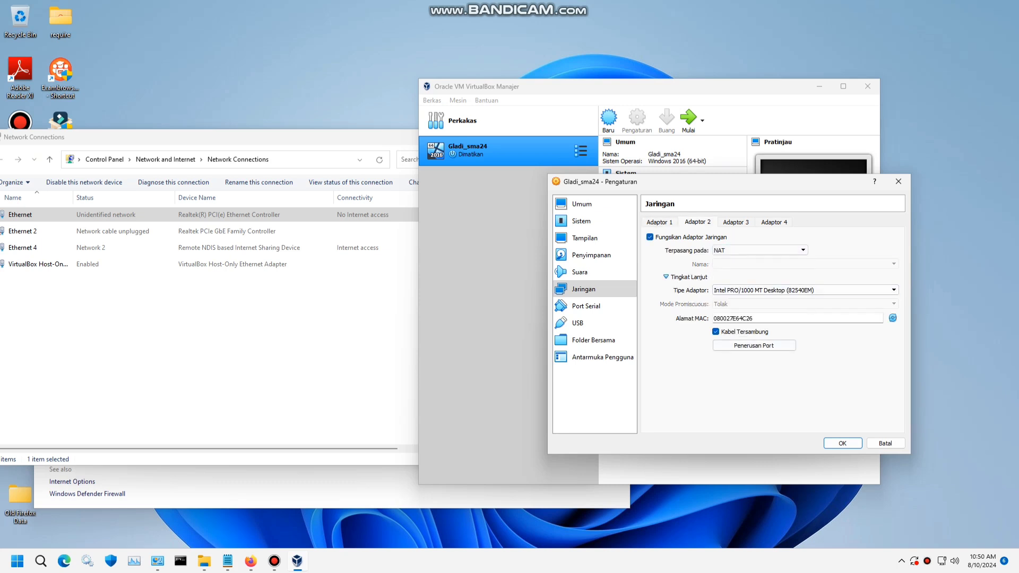
{"action": "left_click", "coordinate": [842, 443]}
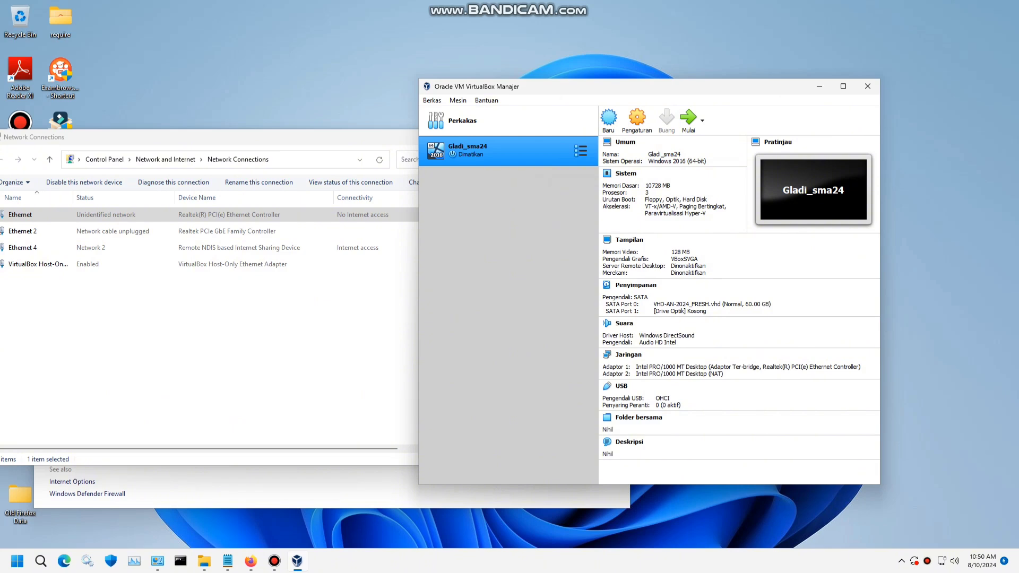
- Close the host network windows and launch Exambrowser Admin
{"action": "left_click", "coordinate": [339, 330]}
{"action": "left_click", "coordinate": [524, 137]}
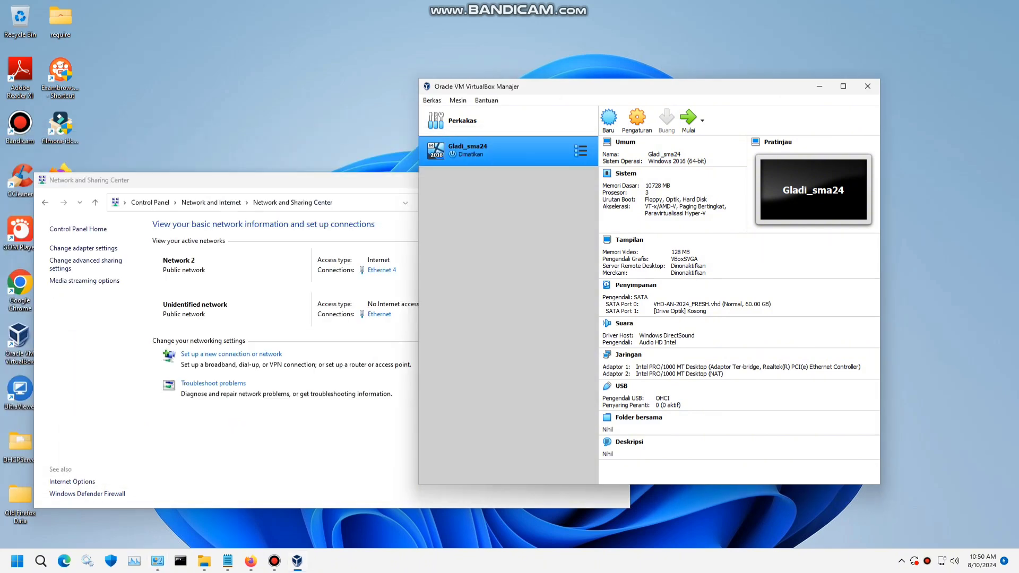
{"action": "left_click", "coordinate": [318, 180]}
{"action": "left_click", "coordinate": [618, 180]}
{"action": "left_click_drag", "start_coordinate": [555, 96], "coordinate": [636, 95]}
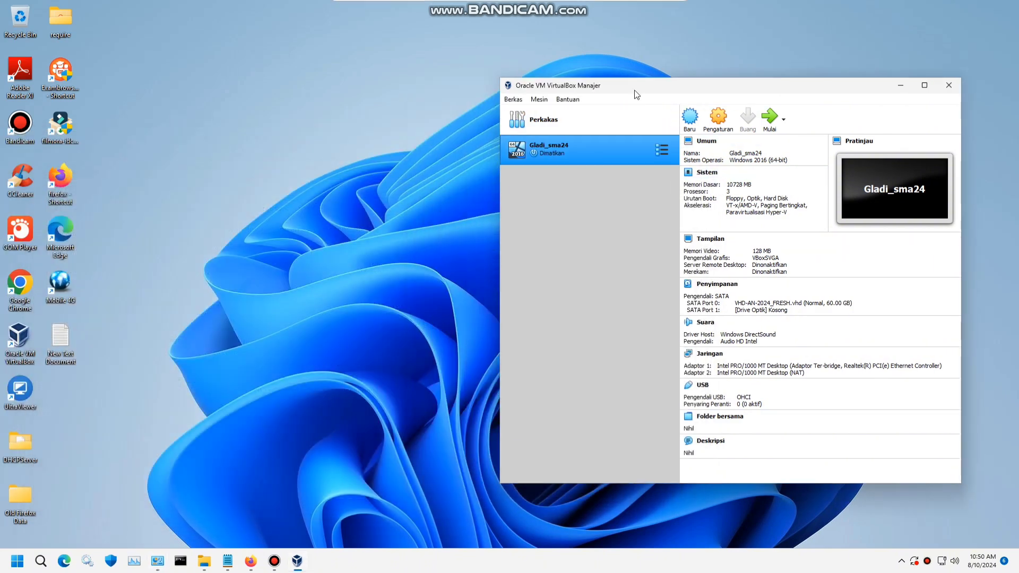
{"action": "left_click", "coordinate": [60, 72]}
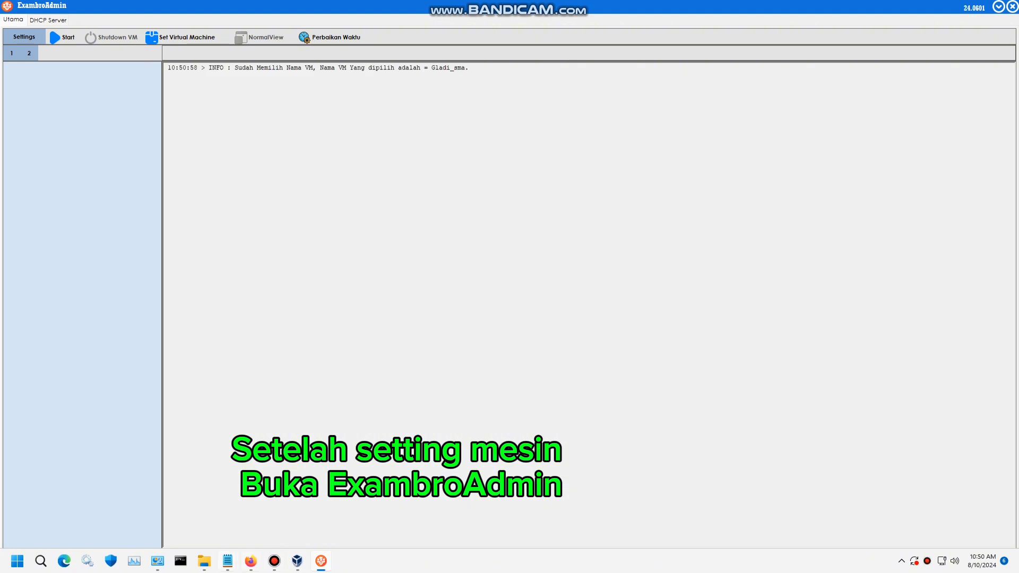
- Extend step 3 in the notes to read 'set Exambro Admin - Nama VM', dropping 'dan jalan'
{"action": "left_click", "coordinate": [227, 561]}
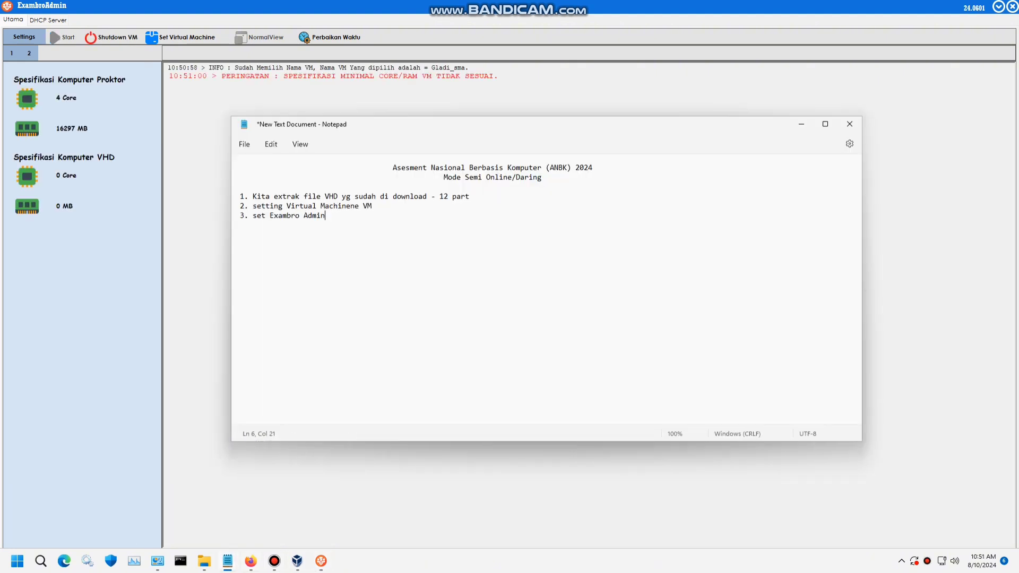
{"action": "type", "text": "dan jalan"}
{"action": "key", "text": "ctrl+shift+Left"}
{"action": "key", "text": "ctrl+shift+Left"}
{"action": "key", "text": "BackSpace"}
{"action": "type", "text": "- Nama VM"}
{"action": "key", "text": "alt+Tab"}
- Set Gladi_sma24 as ExambroAdmin's virtual machine, save it, and start the VM
{"action": "left_click", "coordinate": [180, 37]}
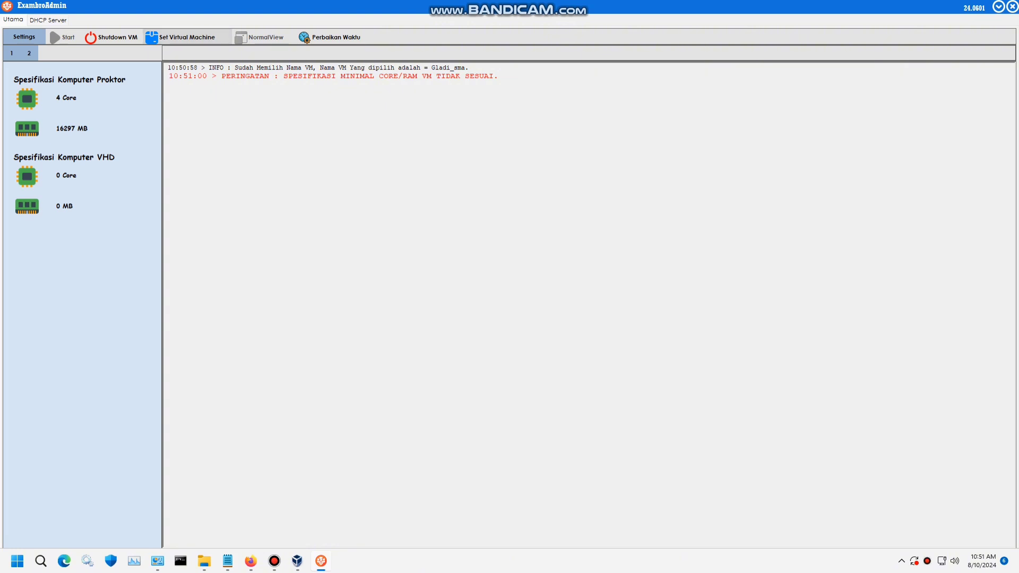
{"action": "left_click", "coordinate": [622, 268]}
{"action": "left_click", "coordinate": [584, 278]}
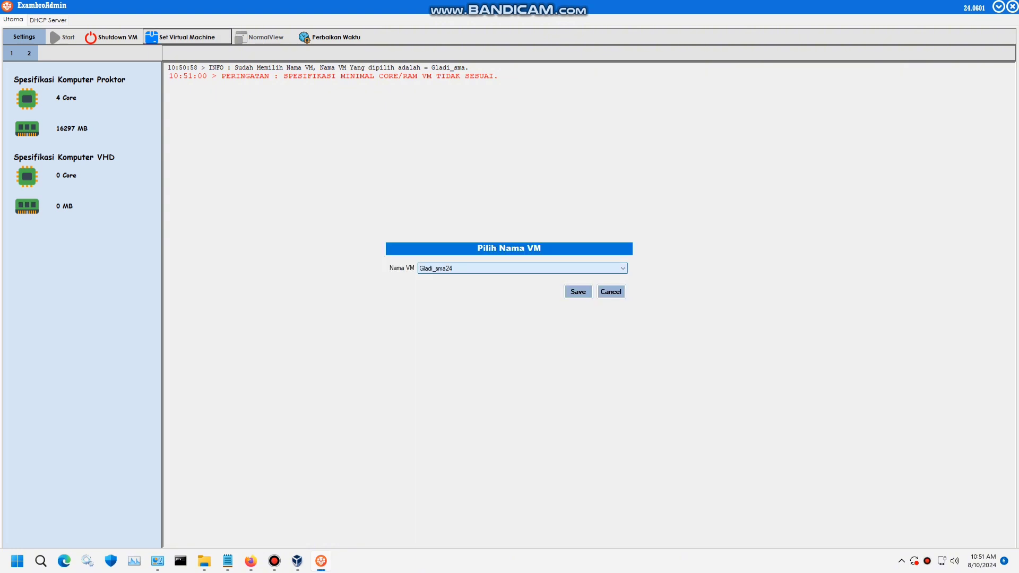
{"action": "left_click", "coordinate": [578, 291]}
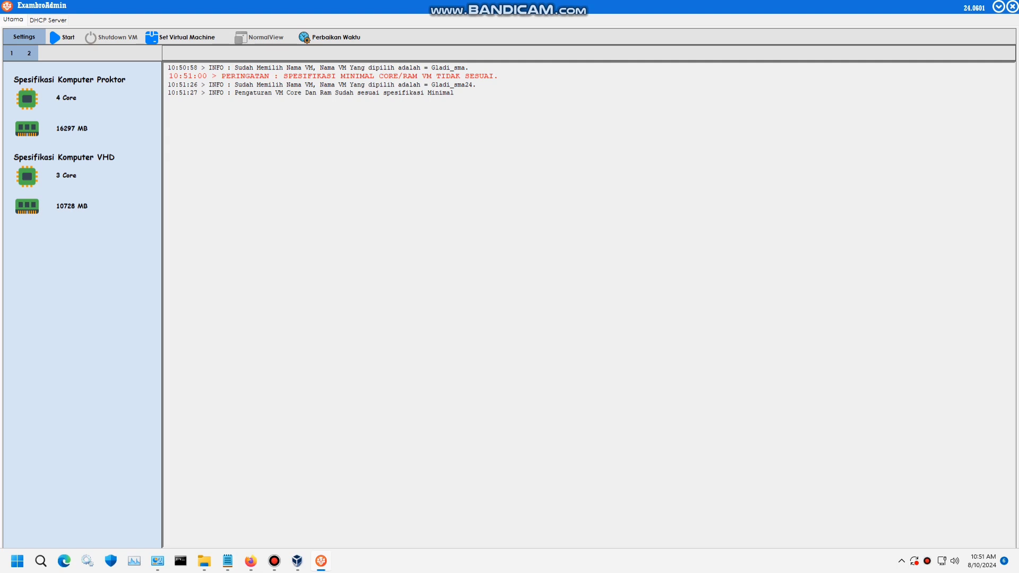
{"action": "left_click", "coordinate": [62, 38]}
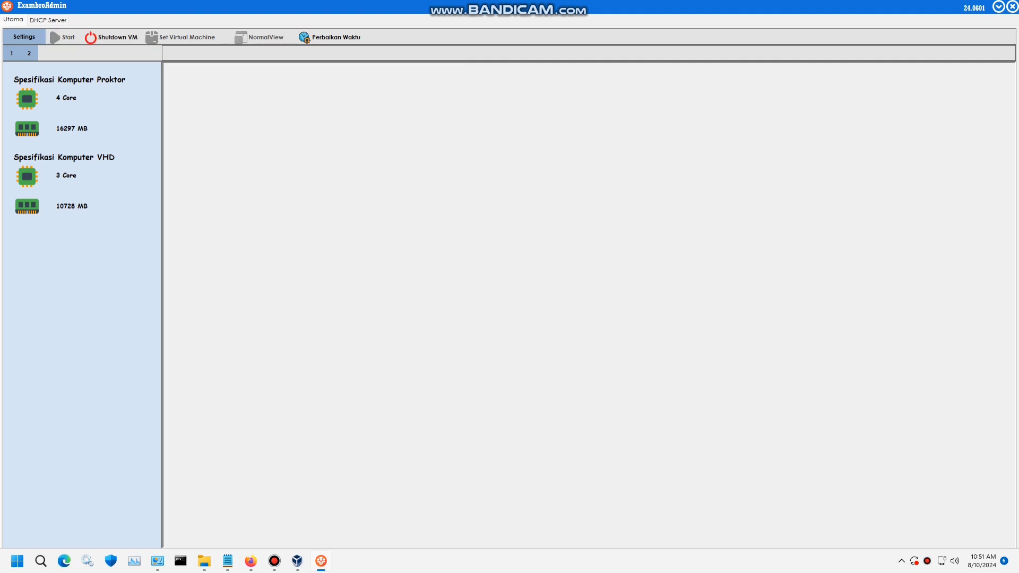
- Add step 4, 'Tunggu beberapa saat hingga proses cek selesai', to the Notepad notes
{"action": "mouse_move", "coordinate": [297, 561]}
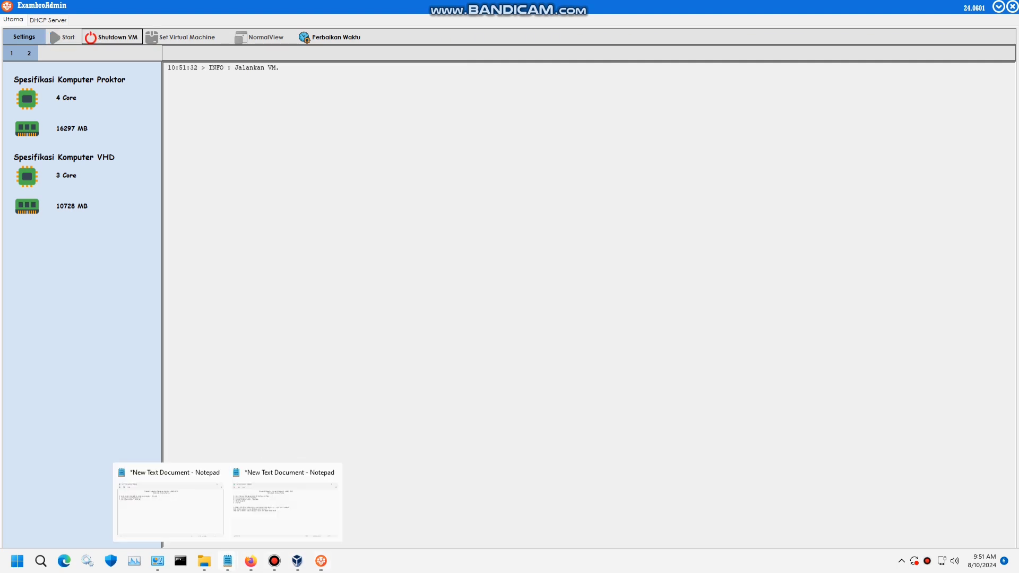
{"action": "left_click", "coordinate": [168, 504]}
{"action": "left_click_drag", "start_coordinate": [449, 127], "coordinate": [569, 133]}
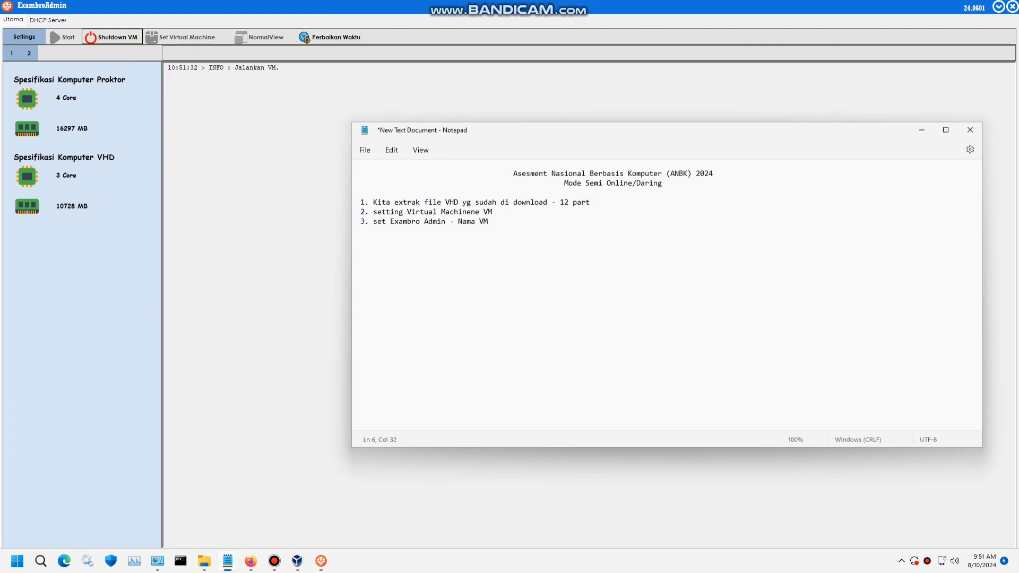
{"action": "key", "text": "Return"}
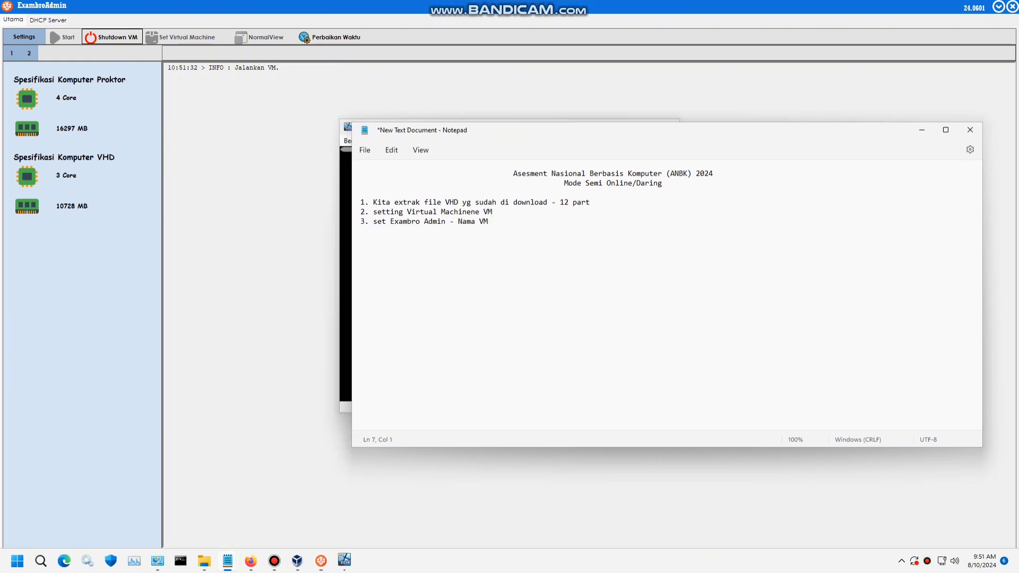
{"action": "type", "text": "4"}
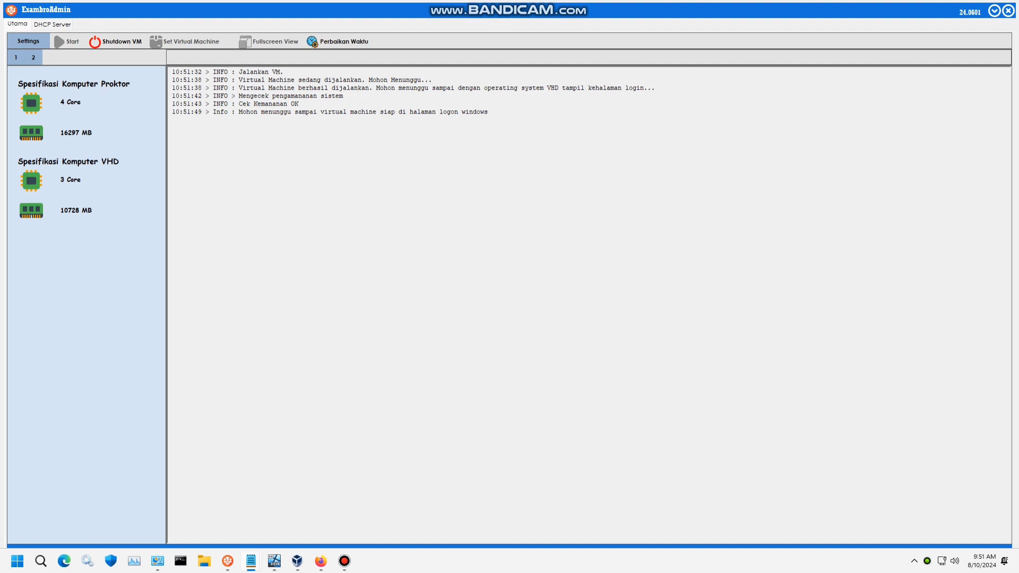
{"action": "mouse_move", "coordinate": [251, 561]}
{"action": "left_click", "coordinate": [310, 505]}
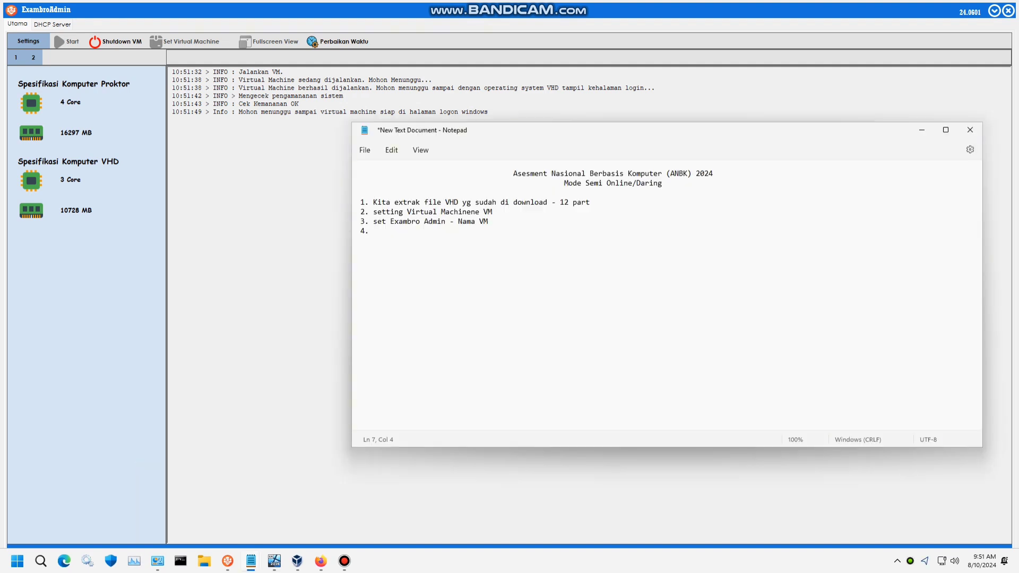
{"action": "type", "text": "Tunggu bebera"}
{"action": "type", "text": "pa saat "}
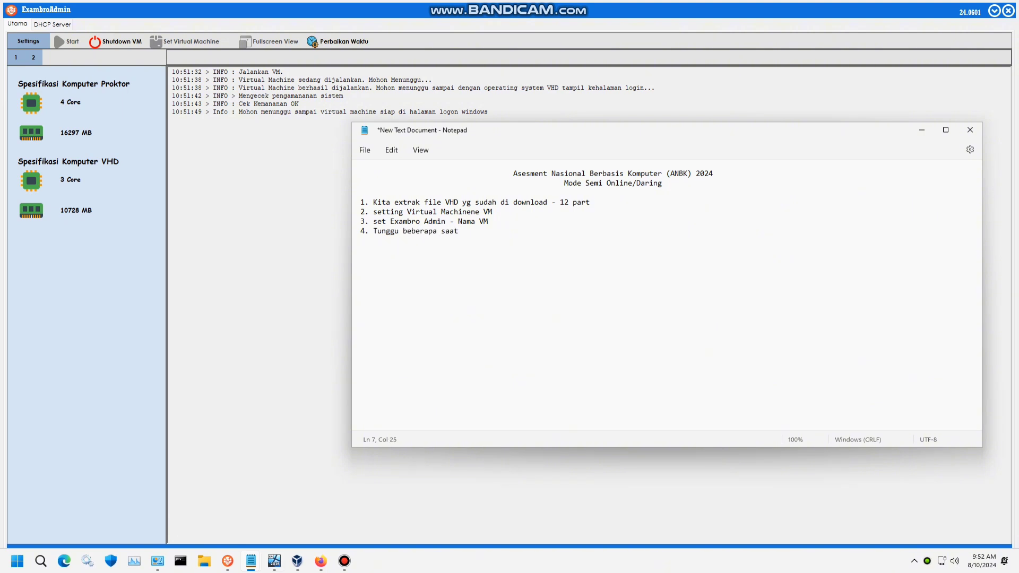
{"action": "type", "text": "hingga proses cek selesai"}
- Insert a blank line above the list and begin step 5 below step 4
{"action": "left_click", "coordinate": [361, 193]}
{"action": "key", "text": "Return"}
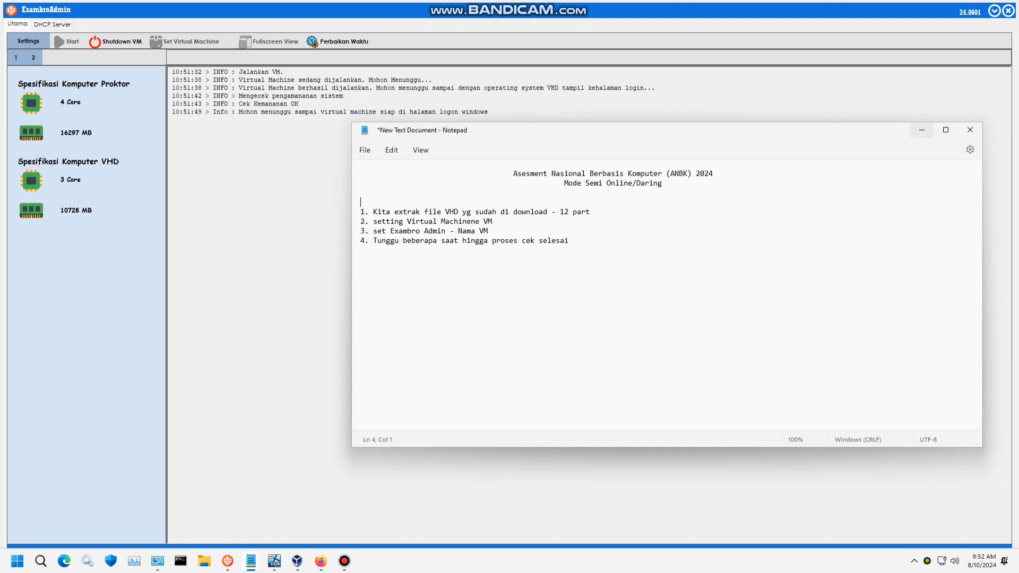
{"action": "left_click", "coordinate": [569, 241]}
{"action": "key", "text": "Return"}
{"action": "key", "text": "BackSpace"}
{"action": "key", "text": "Return"}
{"action": "type", "text": "5."}
- Narrow the notes window and write step 5: 'sambil cek ke server pusat apakah sudah konek - Buka CMD'
{"action": "left_click_drag", "start_coordinate": [982, 208], "coordinate": [786, 212]}
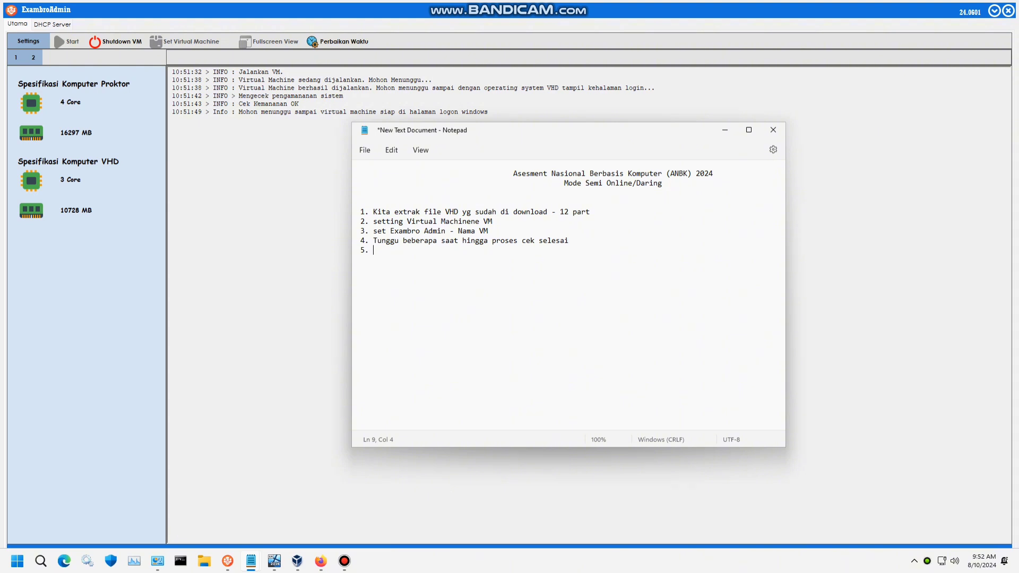
{"action": "left_click_drag", "start_coordinate": [600, 128], "coordinate": [768, 123]}
{"action": "left_click", "coordinate": [892, 126]}
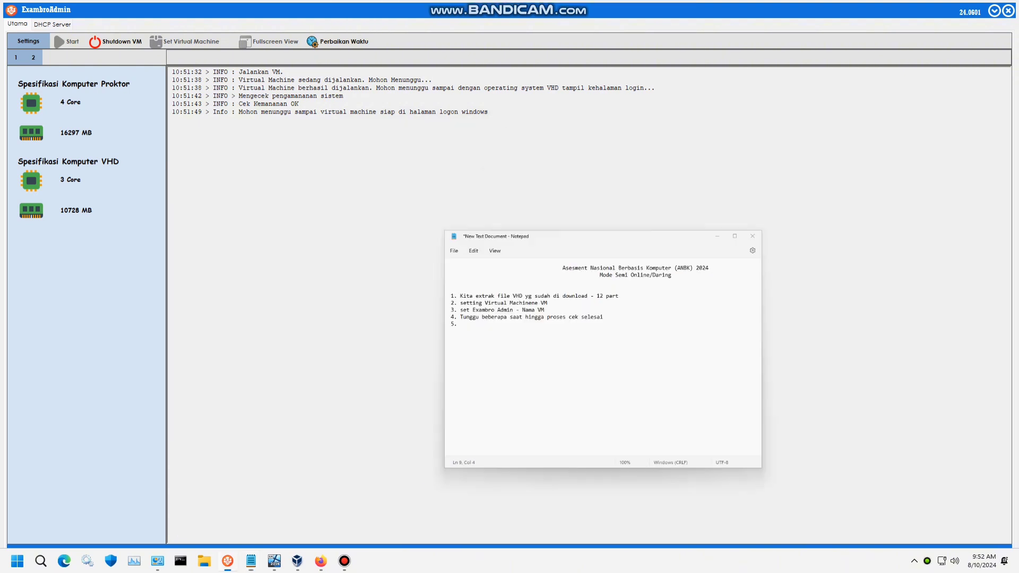
{"action": "mouse_move", "coordinate": [297, 562]}
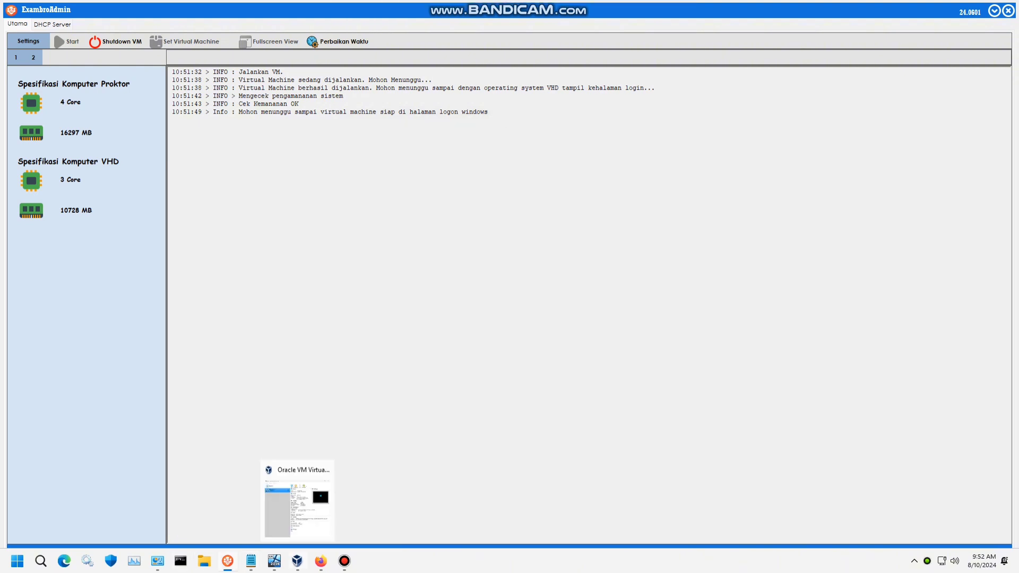
{"action": "mouse_move", "coordinate": [251, 561]}
{"action": "mouse_move", "coordinate": [191, 501]}
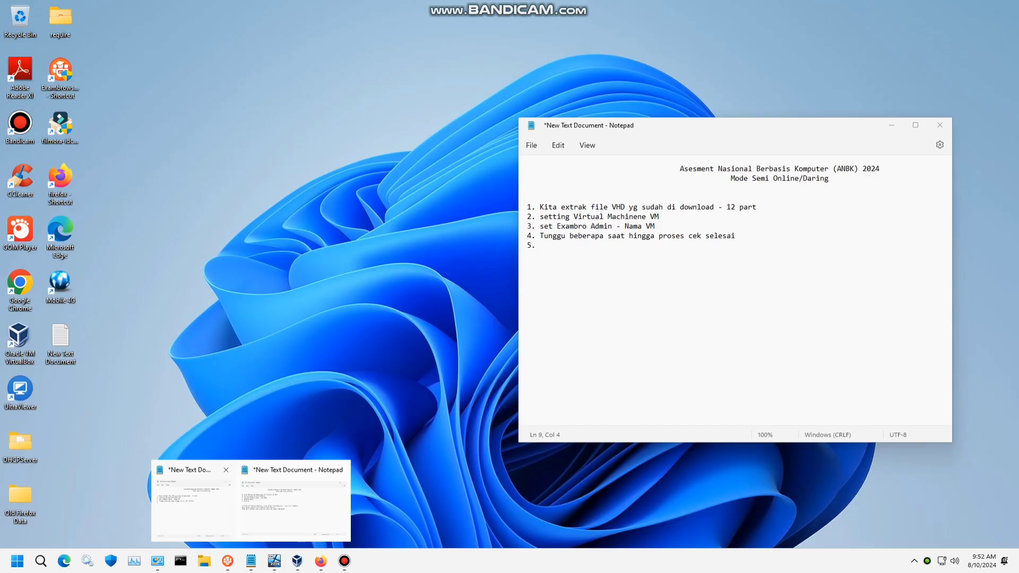
{"action": "mouse_move", "coordinate": [294, 501]}
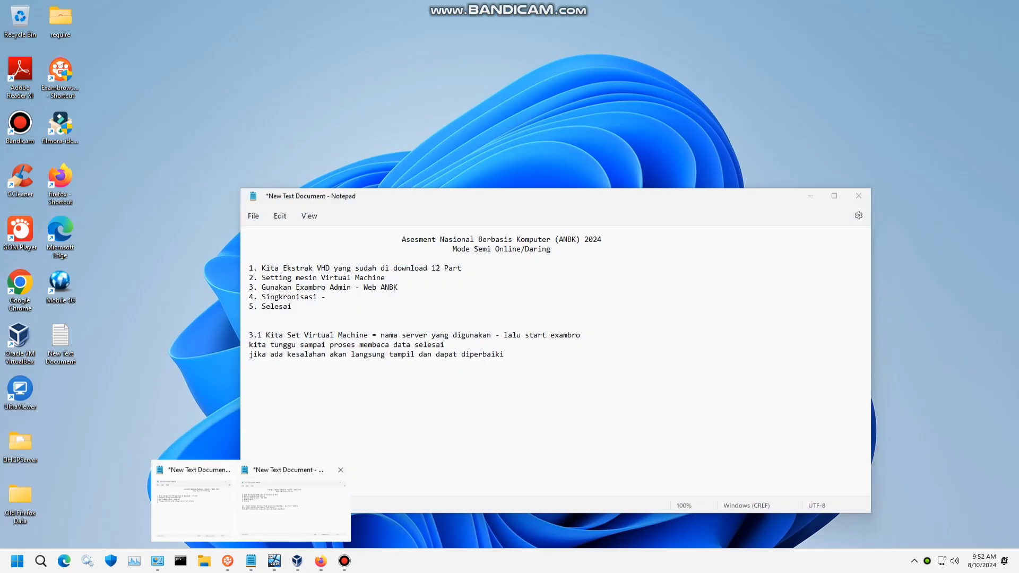
{"action": "left_click", "coordinate": [292, 501]}
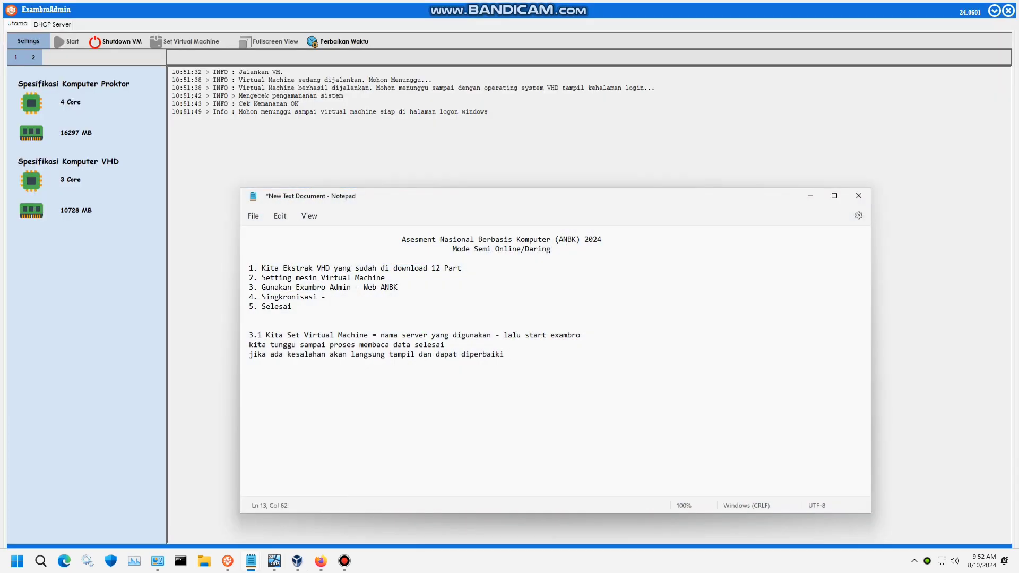
{"action": "left_click", "coordinate": [811, 196]}
{"action": "mouse_move", "coordinate": [251, 561]}
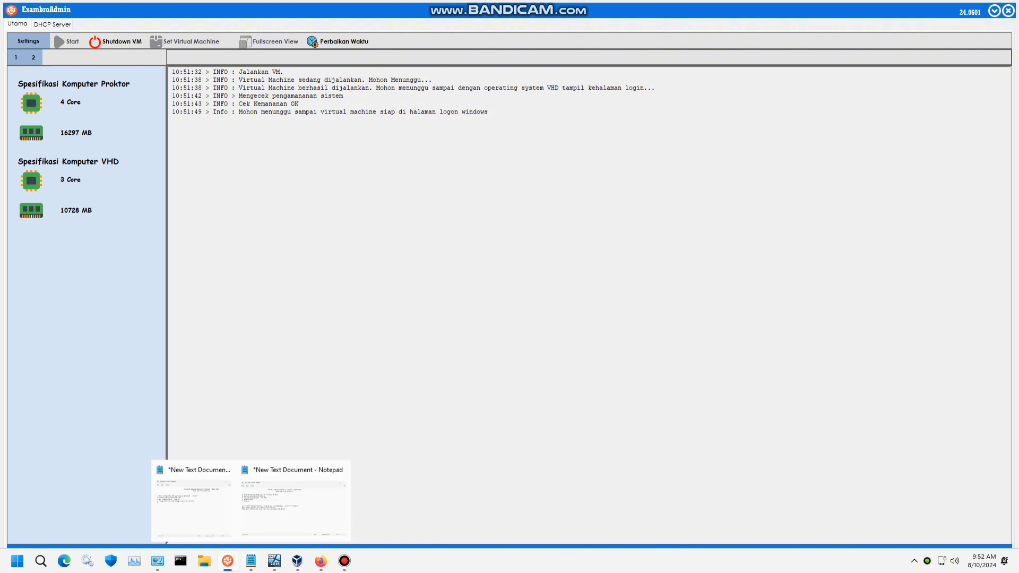
{"action": "left_click", "coordinate": [295, 502]}
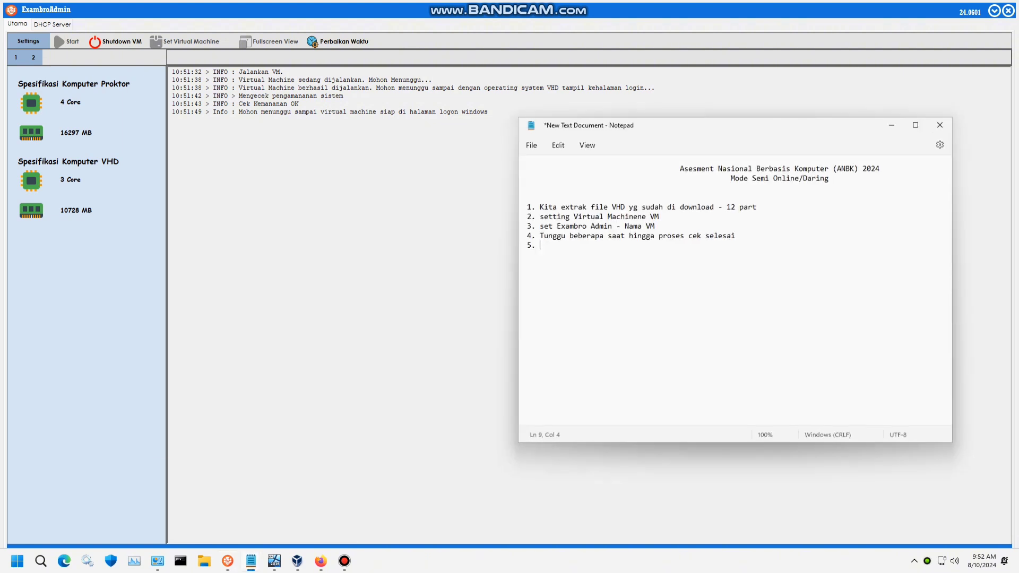
{"action": "type", "text": "sambil cek ke server pusat apakah sudah "}
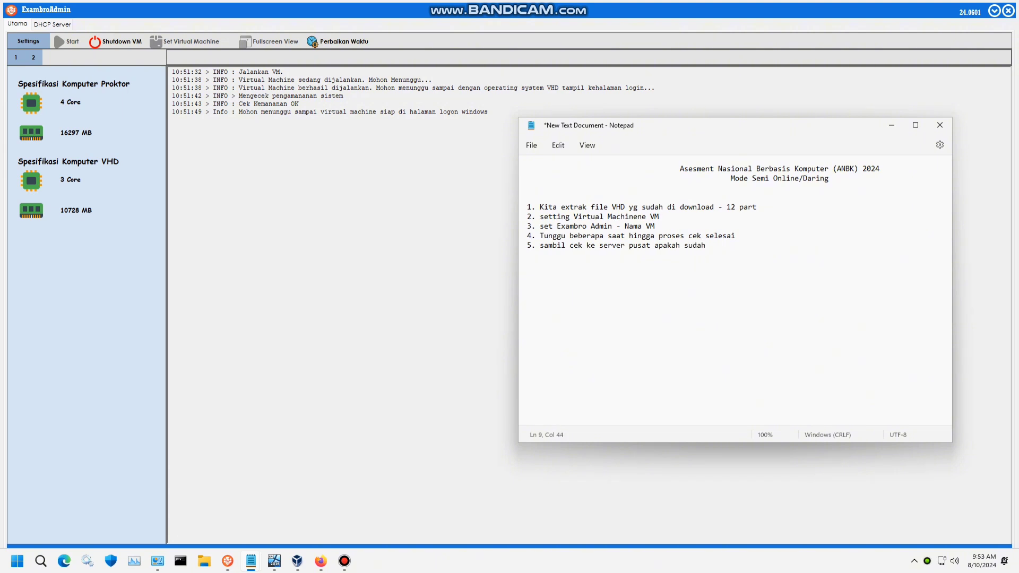
{"action": "type", "text": "konek - Buka CMD"}
- Run 'ping 192.168.0.200 -t' in Command Prompt, then bring ExambroAdmin back to the front
{"action": "left_click", "coordinate": [250, 561]}
{"action": "left_click", "coordinate": [181, 561]}
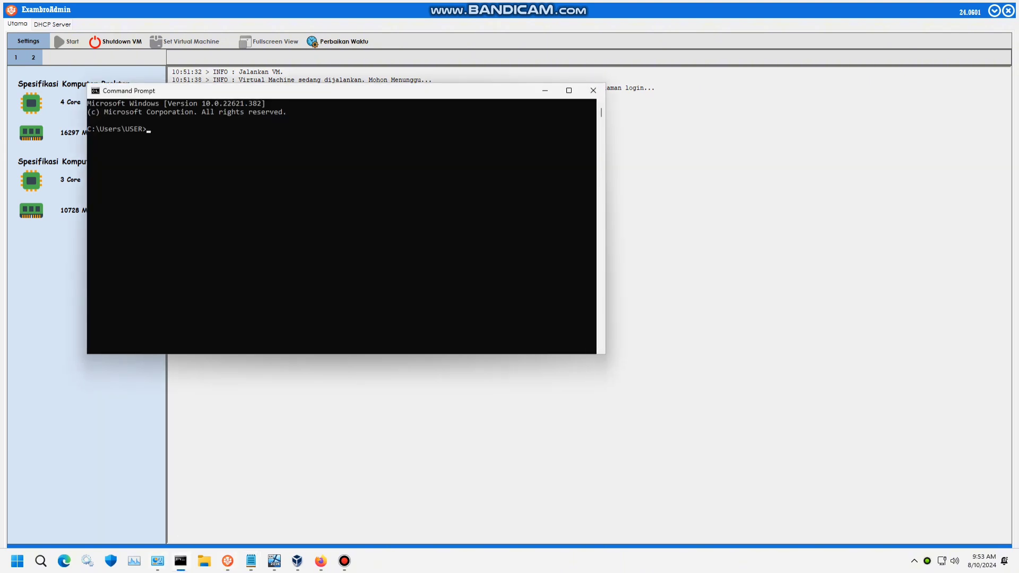
{"action": "left_click_drag", "start_coordinate": [350, 94], "coordinate": [588, 213]}
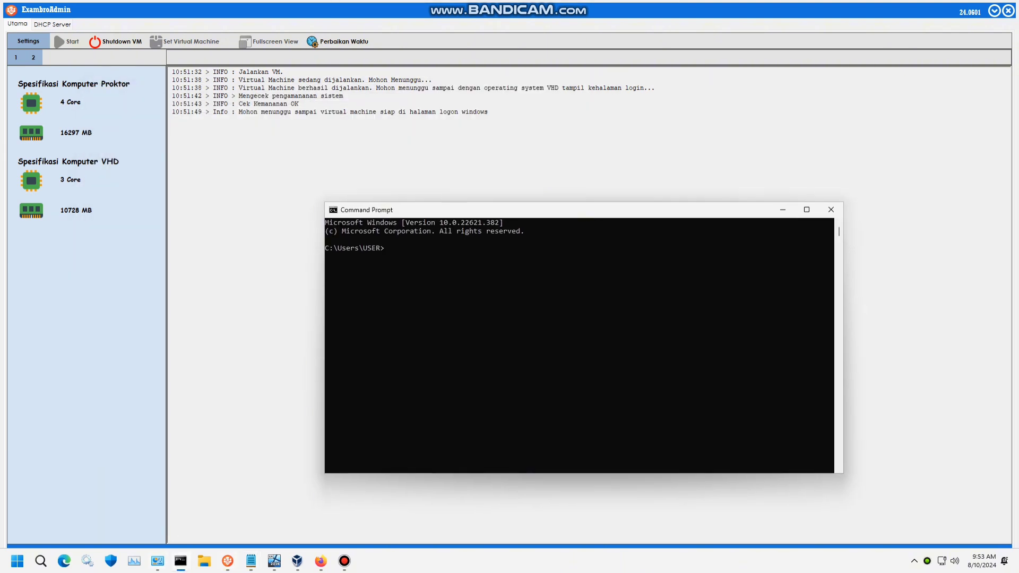
{"action": "type", "text": "ping 192.168.0.200 -t"}
{"action": "key", "text": "Return"}
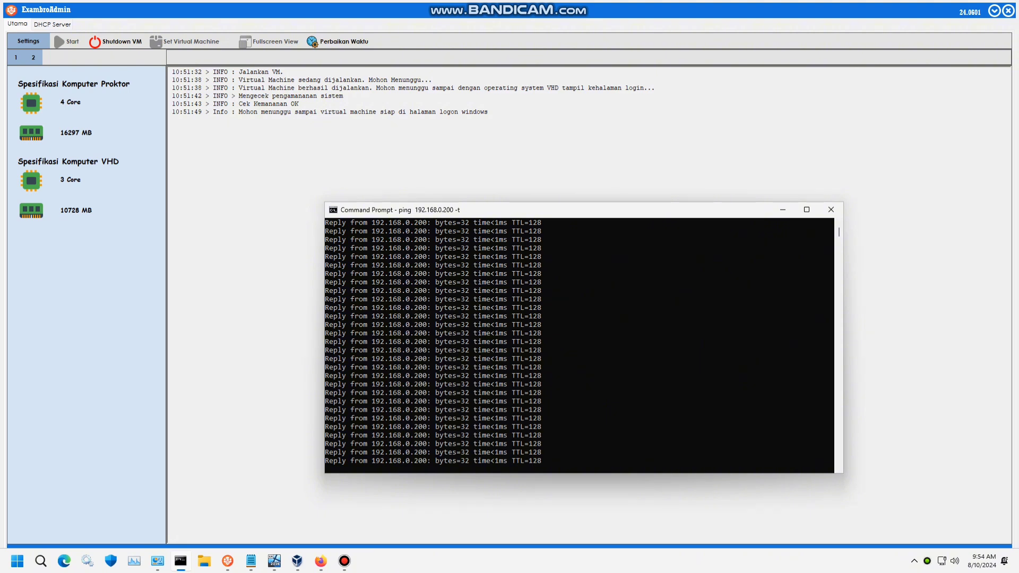
{"action": "left_click", "coordinate": [298, 104]}
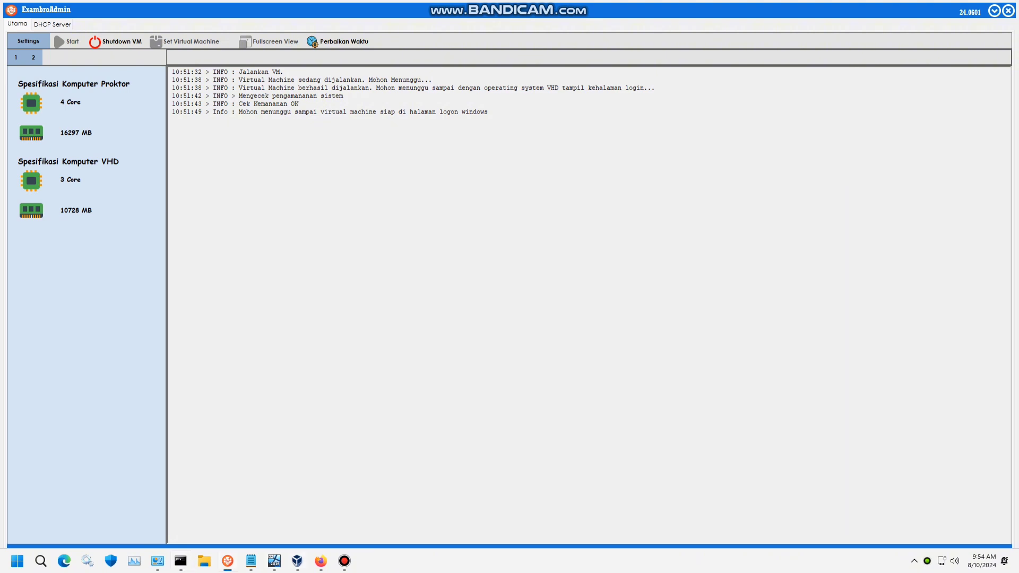
- Check the running VirtualBox VM window, then bring up the taskbar clock's date and time options
{"action": "mouse_move", "coordinate": [275, 561]}
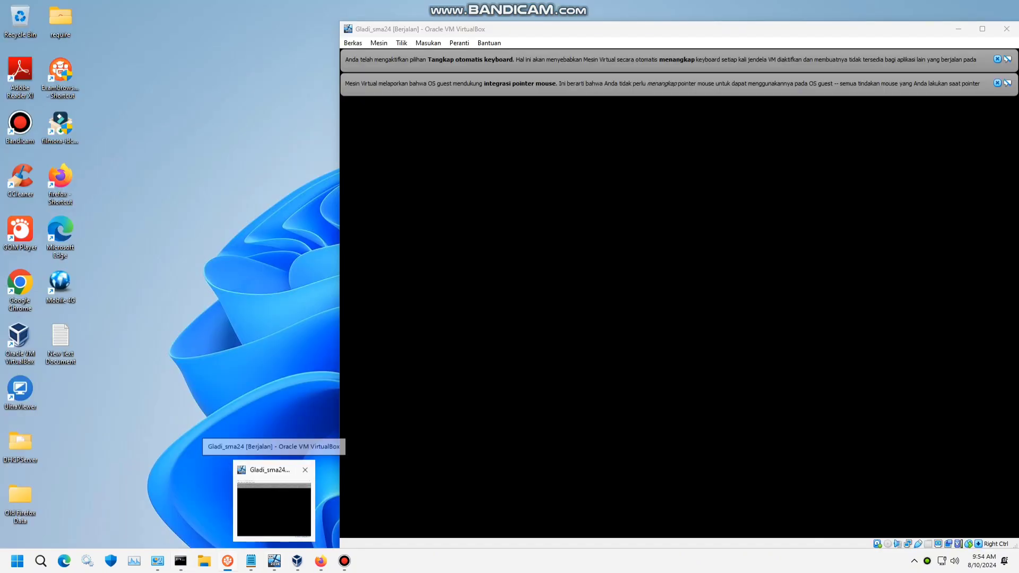
{"action": "left_click", "coordinate": [274, 510]}
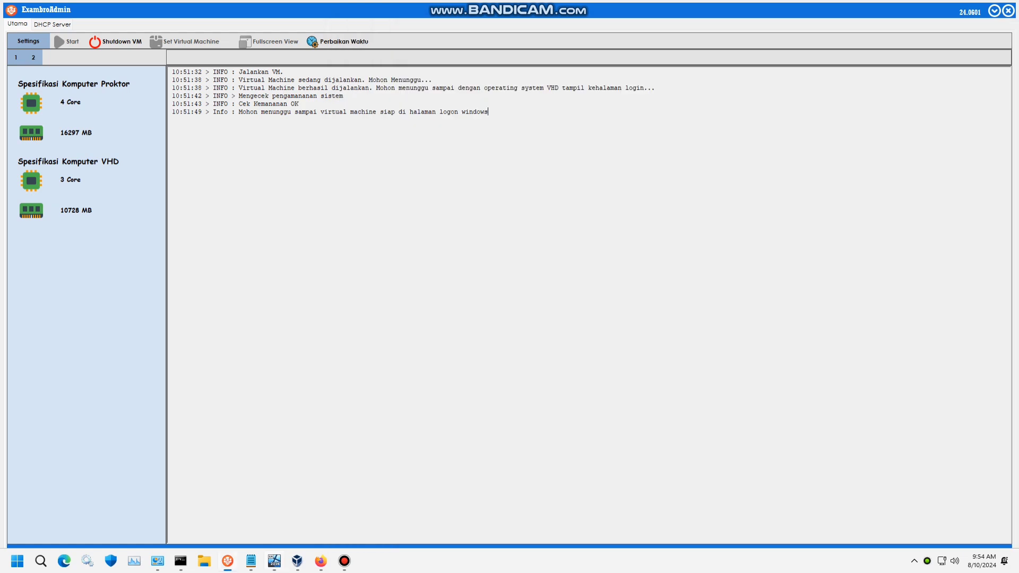
{"action": "right_click", "coordinate": [983, 561]}
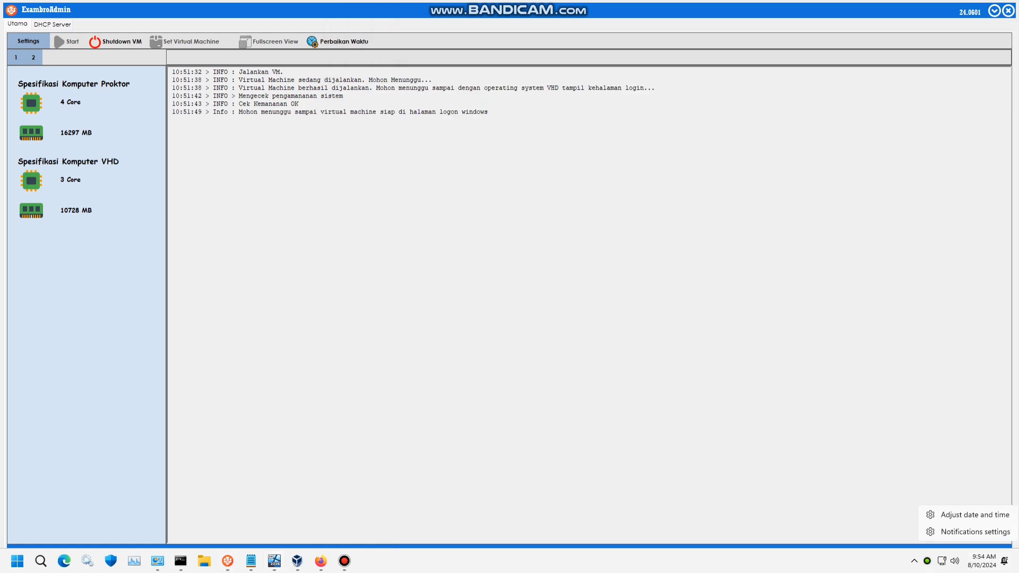
- Set the Windows time zone to (UTC+08:00) Beijing, Chongqing, Hong Kong, Urumqi and close Settings
{"action": "left_click", "coordinate": [975, 515]}
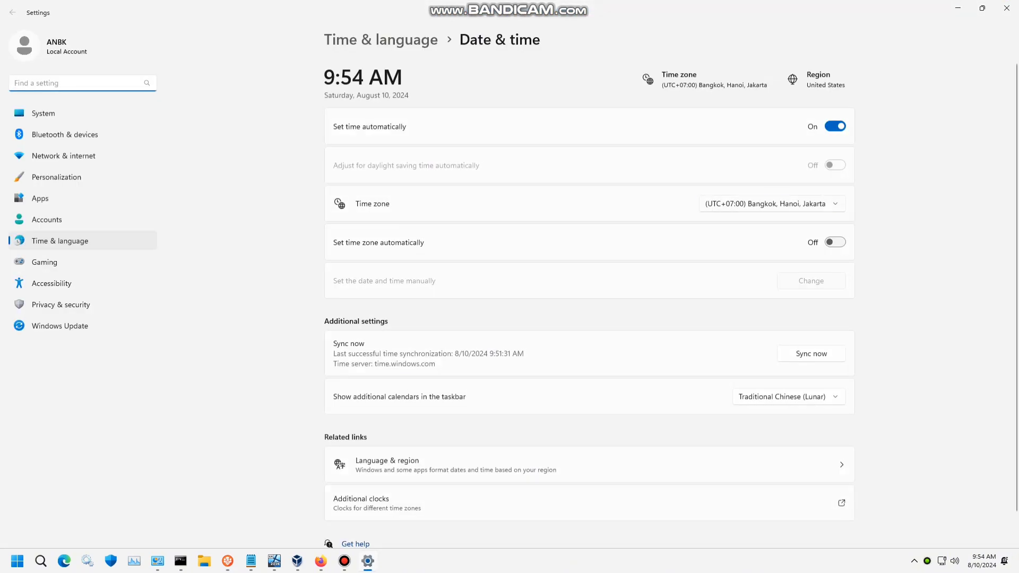
{"action": "left_click", "coordinate": [772, 204]}
{"action": "left_click", "coordinate": [795, 323]}
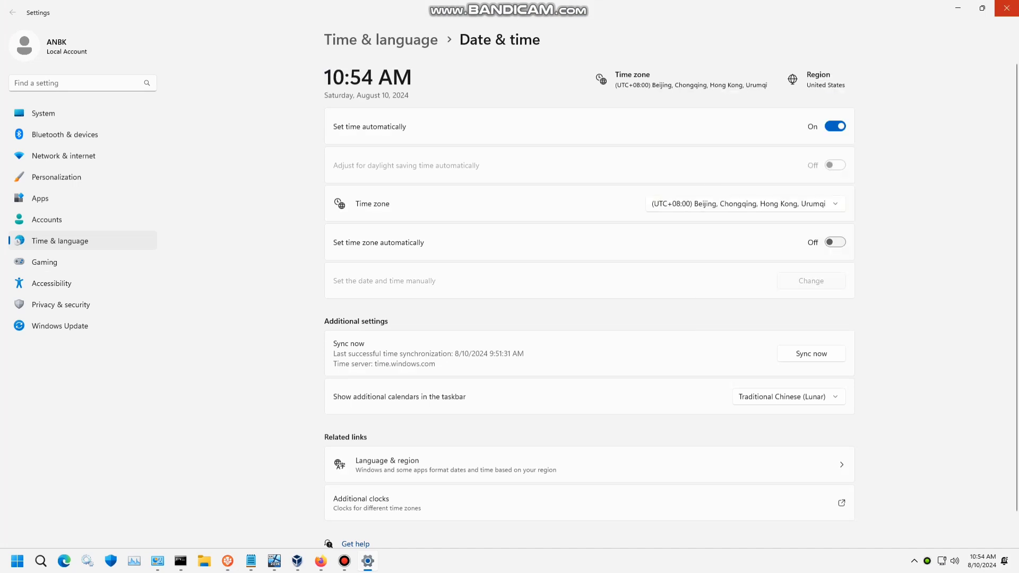
{"action": "left_click", "coordinate": [1007, 8]}
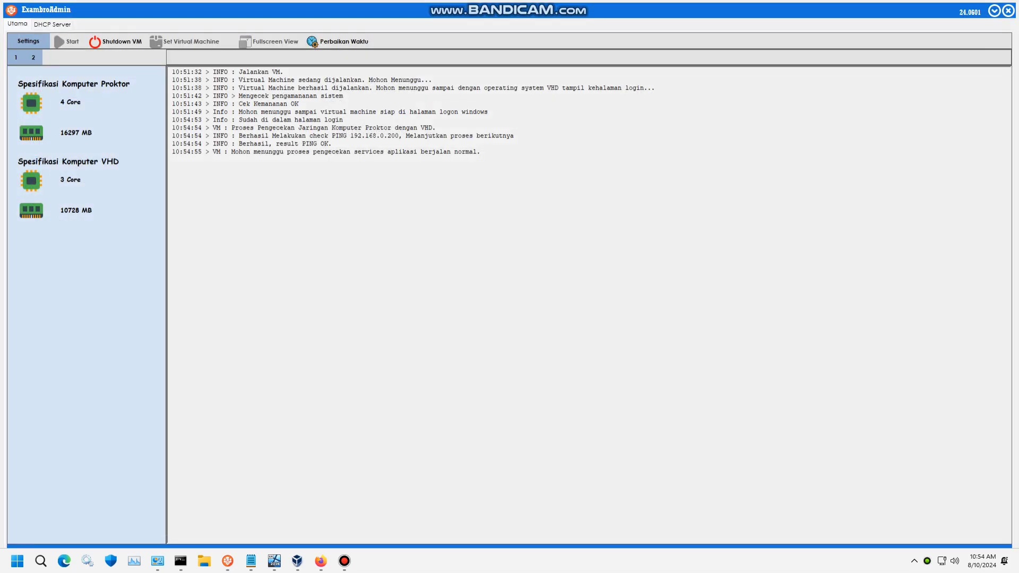
- Wait while ExambroAdmin completes the ping, SQL and CBT service, and starter checks
{"action": "mouse_move", "coordinate": [275, 561]}
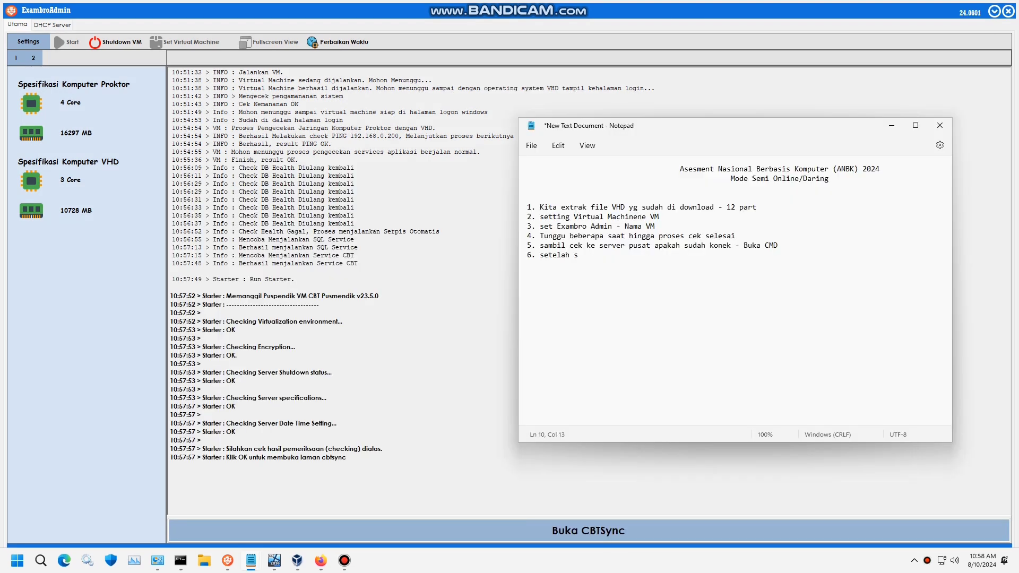
- Finish note step 6 as 'setelah selesai cek - kita buka CBTSync' and minimize Notepad
{"action": "type", "text": "esai cek - kita buka CBTSync dan"}
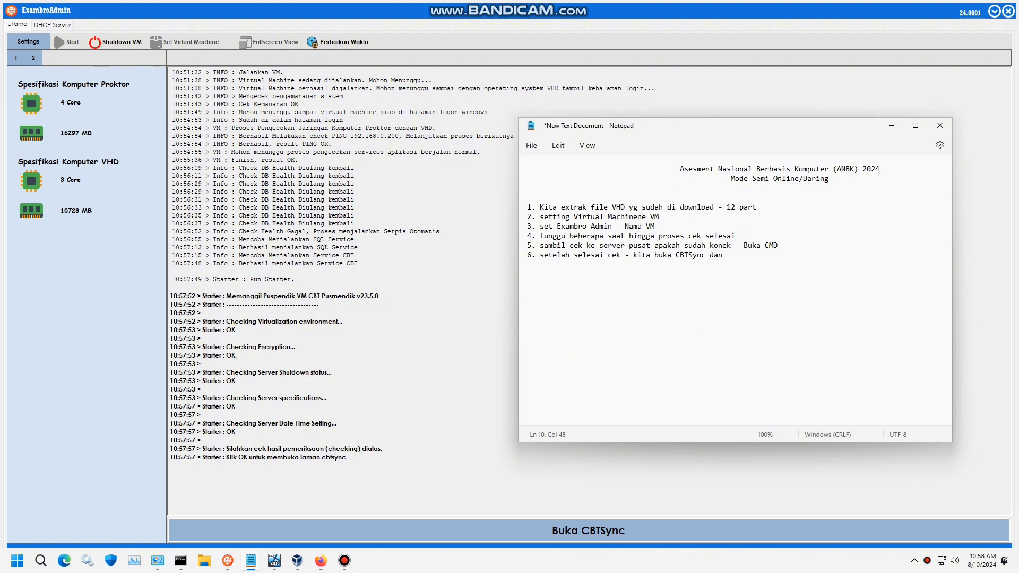
{"action": "key", "text": "BackSpace"}
{"action": "key", "text": "BackSpace"}
{"action": "key", "text": "BackSpace"}
{"action": "key", "text": "BackSpace"}
{"action": "left_click", "coordinate": [892, 125]}
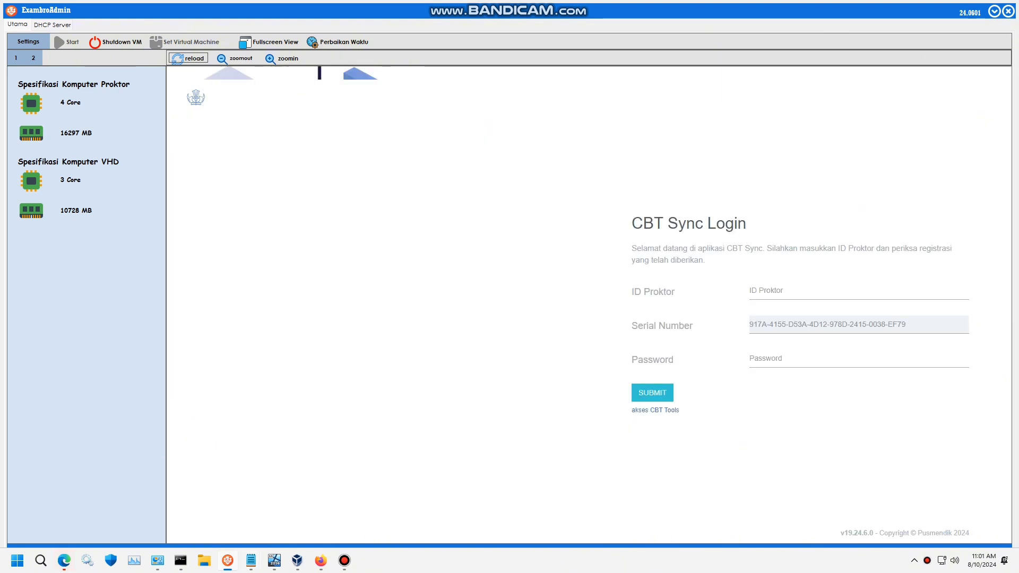
- Bring the notes forward and begin step 7 with '7. jika ada notif pembaruan'
{"action": "mouse_move", "coordinate": [251, 561]}
{"action": "left_click", "coordinate": [296, 501]}
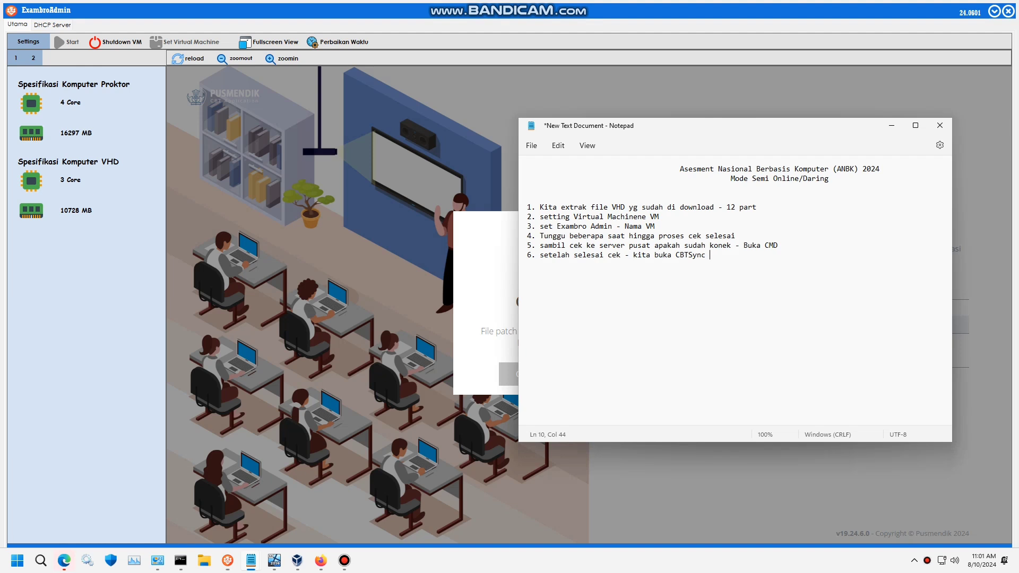
{"action": "key", "text": "Return"}
{"action": "key", "text": "Return"}
{"action": "type", "text": "6"}
{"action": "key", "text": "BackSpace"}
{"action": "type", "text": "7. jika ada notif pembaruan pa"}
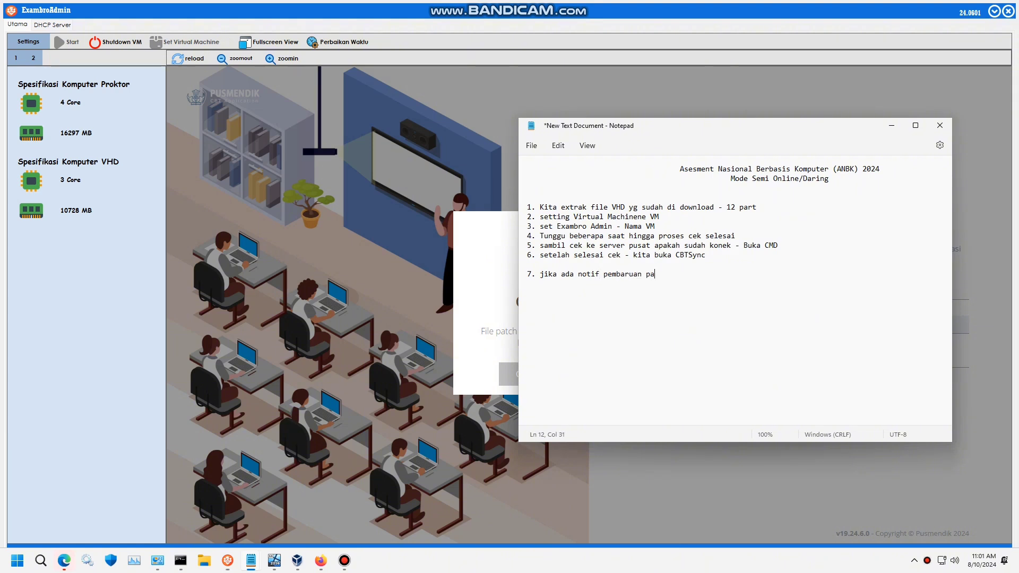
{"action": "key", "text": "BackSpace"}
- Complete step 7: click Pembaruan on the Patching notification and wait until the process finishes
{"action": "type", "text": "Patching kita klik saja Pembaruan dan"}
{"action": "type", "text": "tung"}
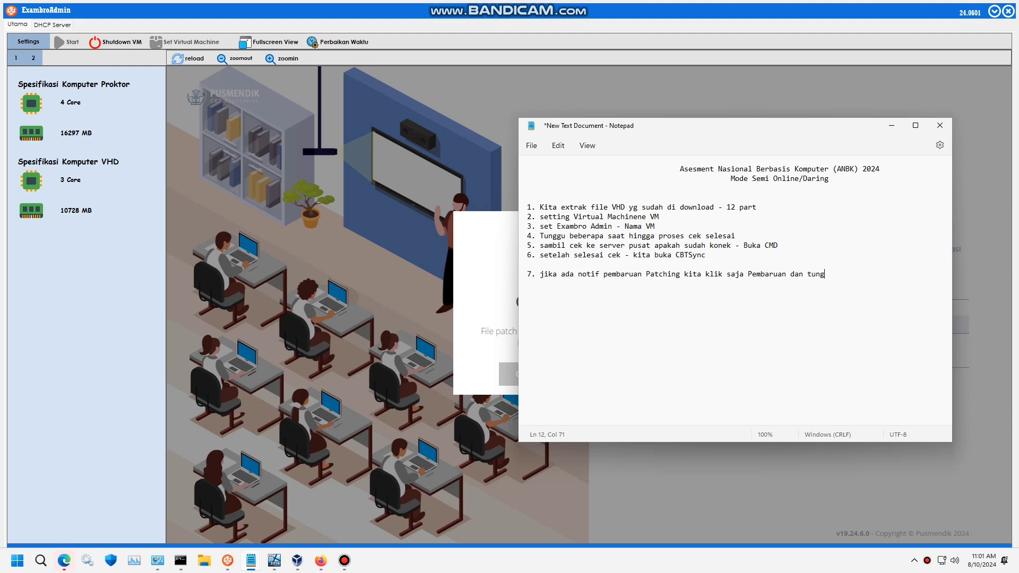
{"action": "type", "text": "gu hungga proses selesai"}
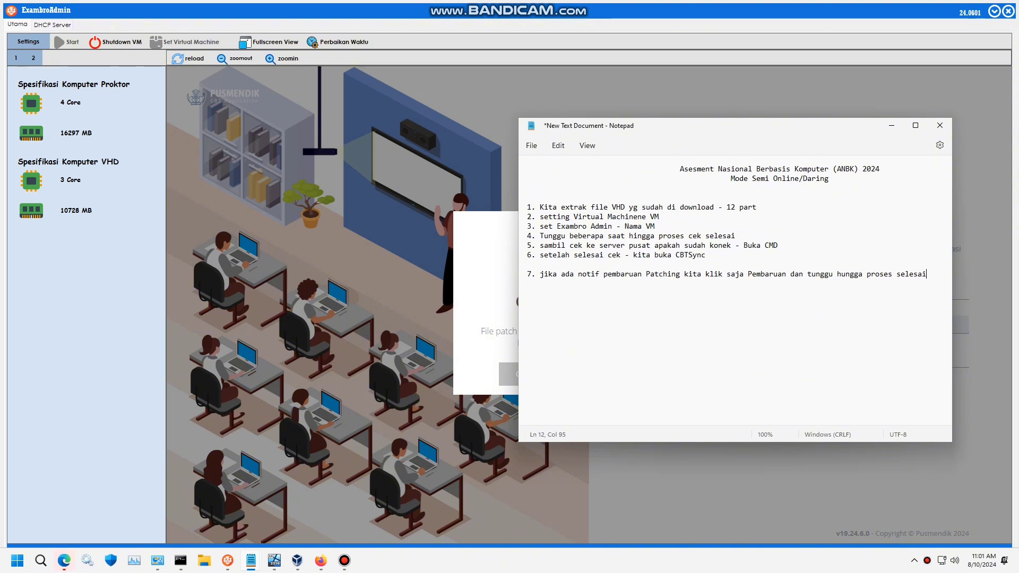
{"action": "key", "text": "Return"}
{"action": "key", "text": "alt+Tab"}
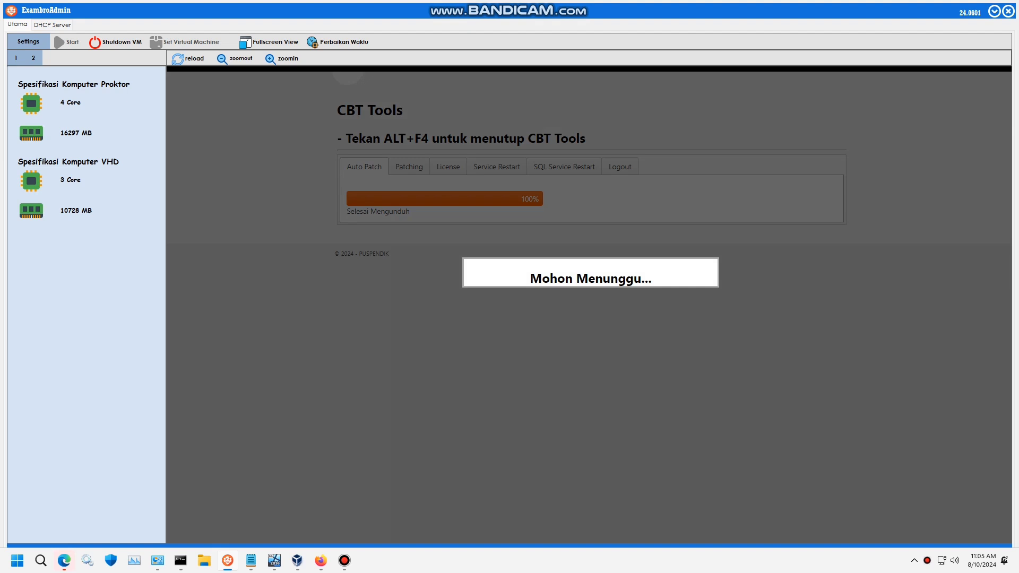
- Open the Bandicam recorder window and minimize it again
{"action": "left_click", "coordinate": [344, 560]}
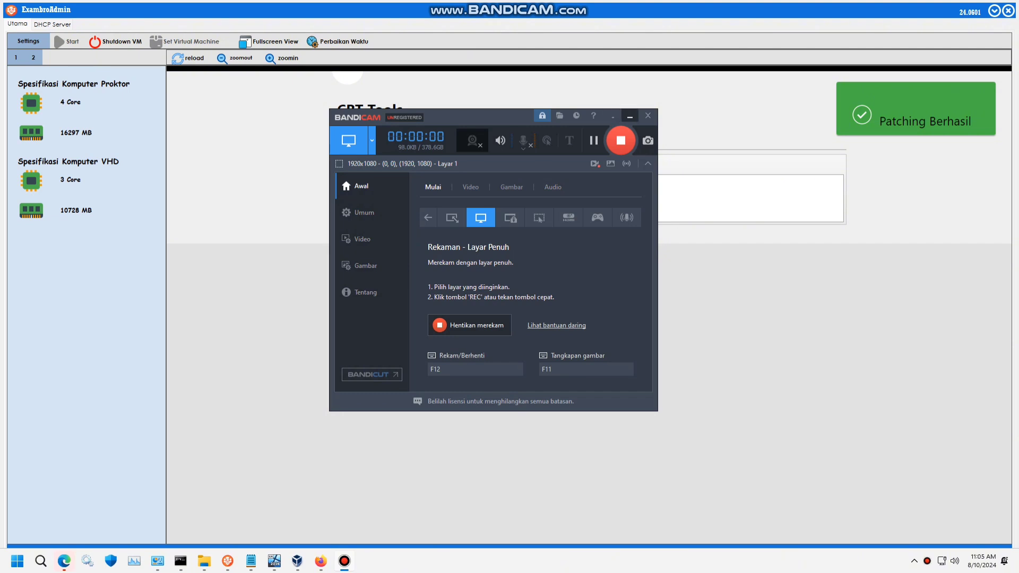
{"action": "left_click", "coordinate": [630, 116]}
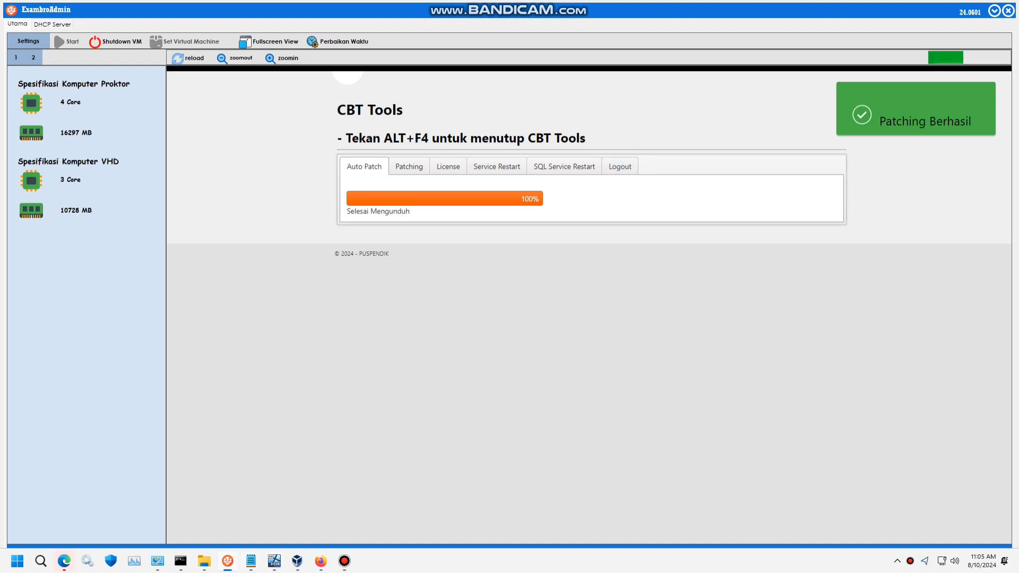
- Write step 8: after patching succeeds, enter the ID Server obtained from the Gladi Web ANBK menu
{"action": "mouse_move", "coordinate": [251, 562]}
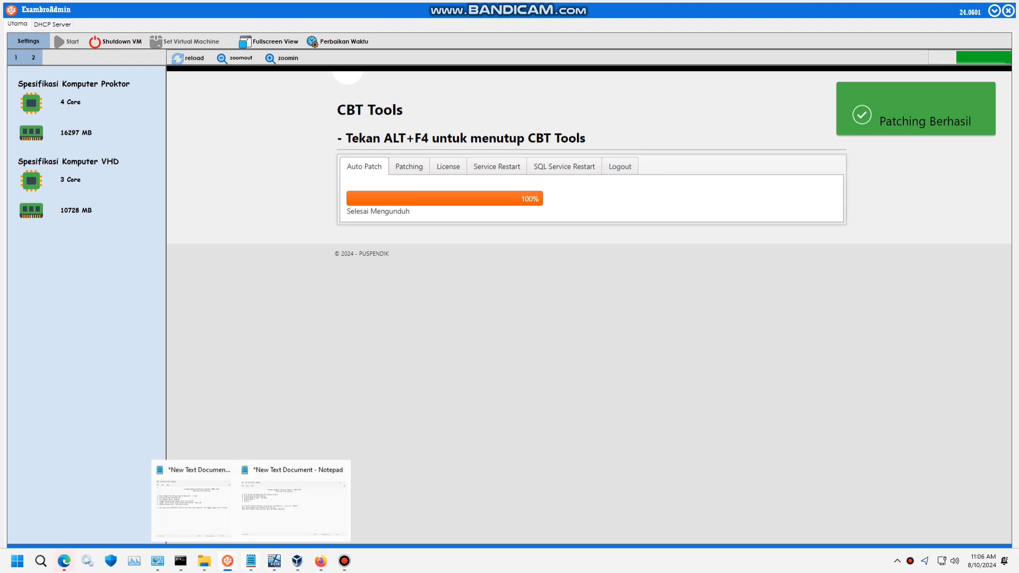
{"action": "left_click", "coordinate": [193, 502]}
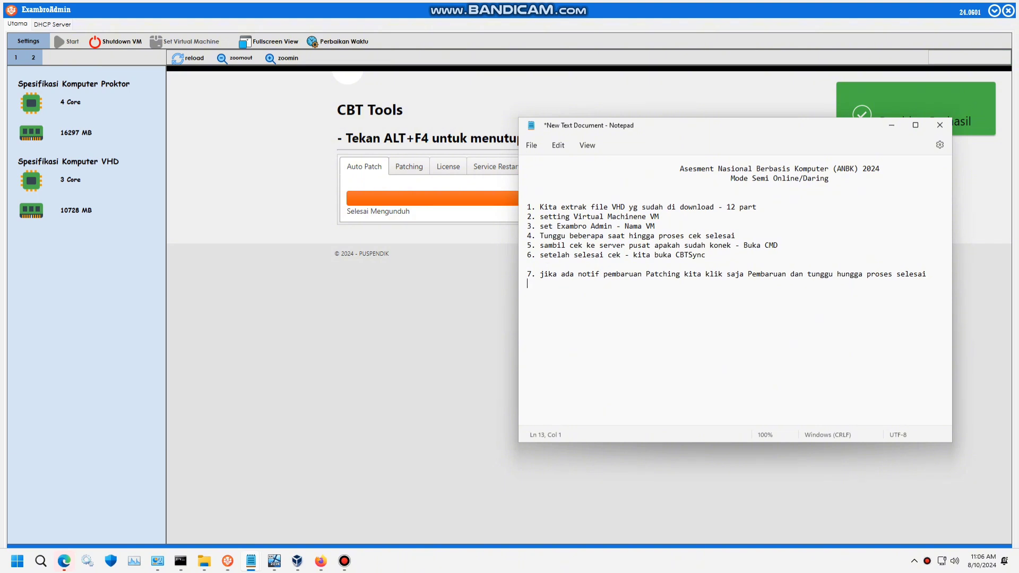
{"action": "type", "text": "8. "}
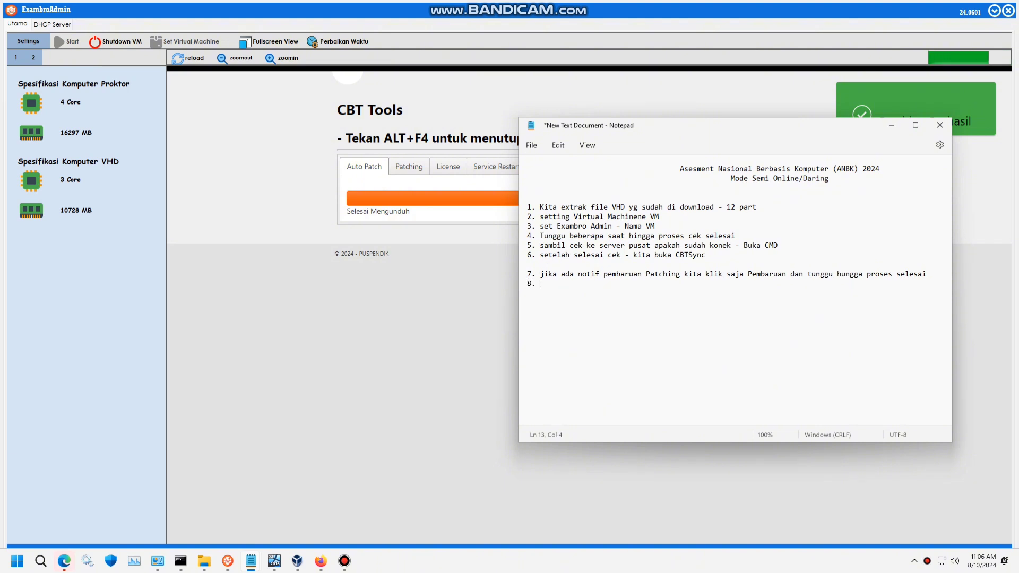
{"action": "type", "text": "setelah "}
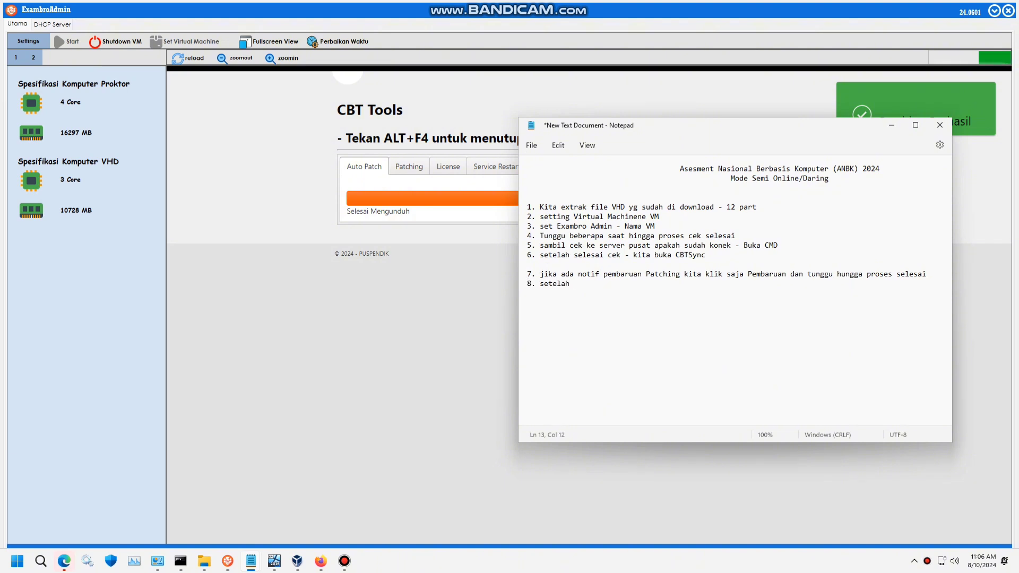
{"action": "type", "text": "pro"}
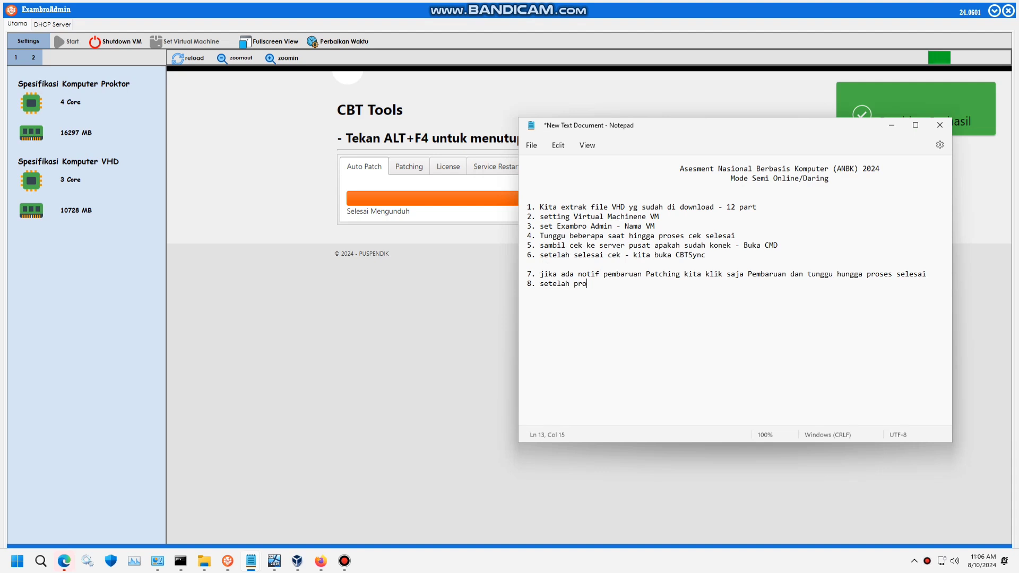
{"action": "type", "text": "rses pat"}
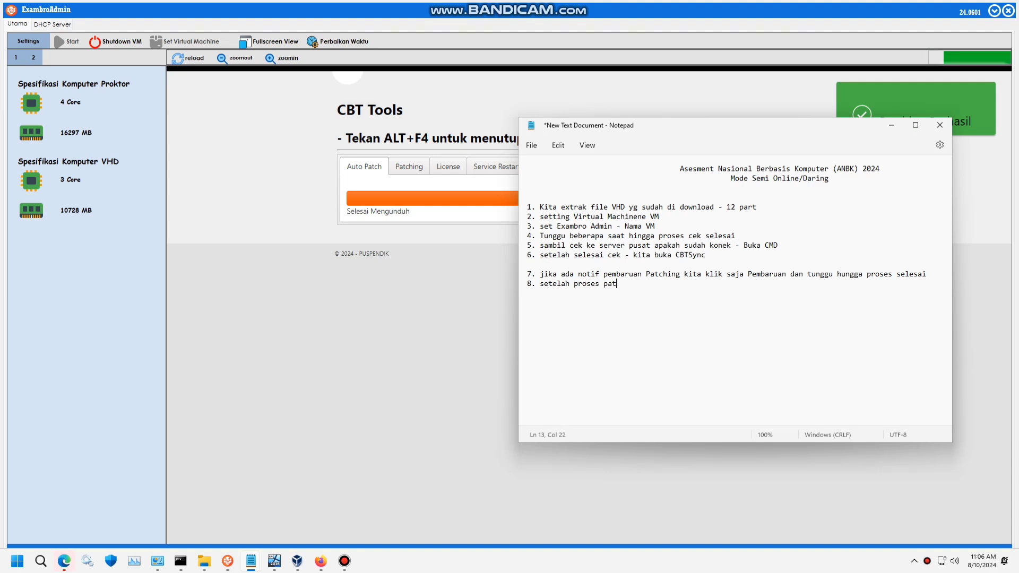
{"action": "type", "text": "ching "}
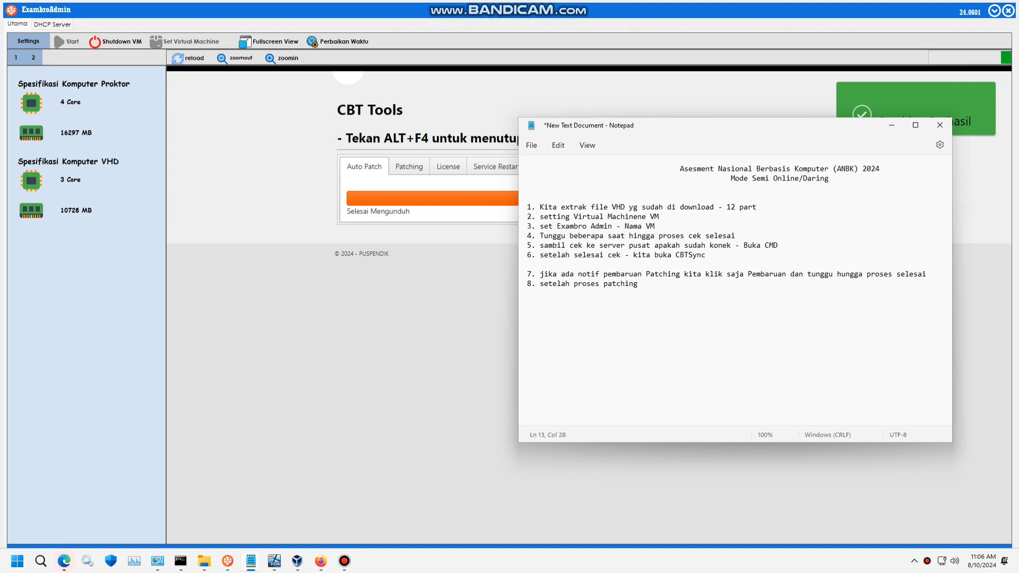
{"action": "type", "text": "berhasil;"}
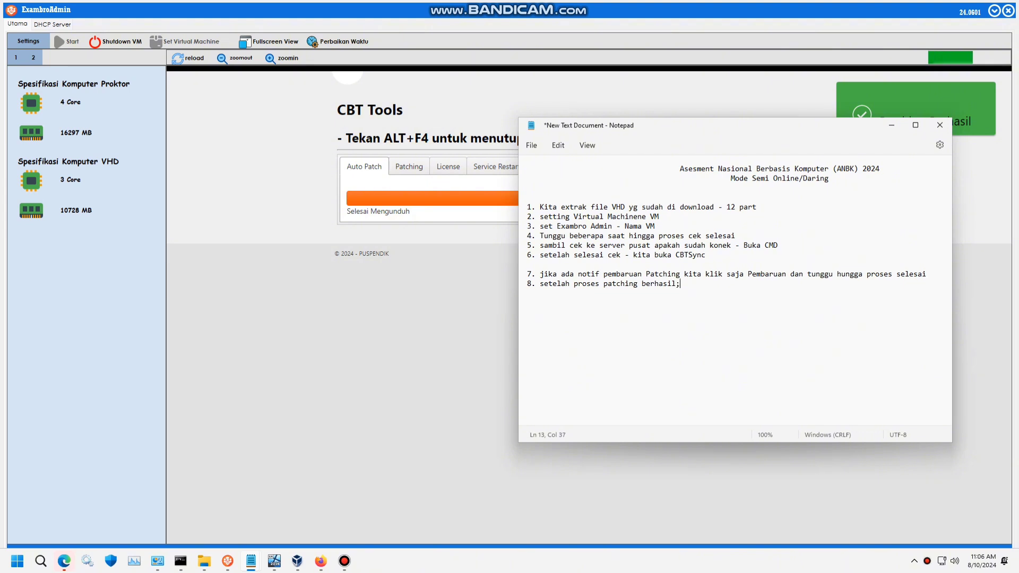
{"action": "key", "text": "BackSpace"}
{"action": "type", "text": "- "}
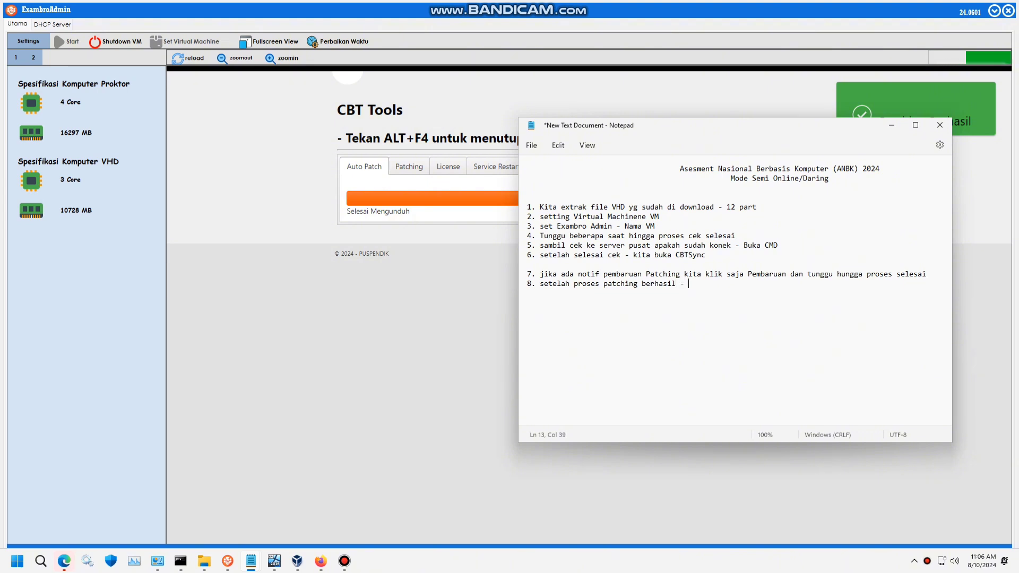
{"action": "type", "text": "masuka "}
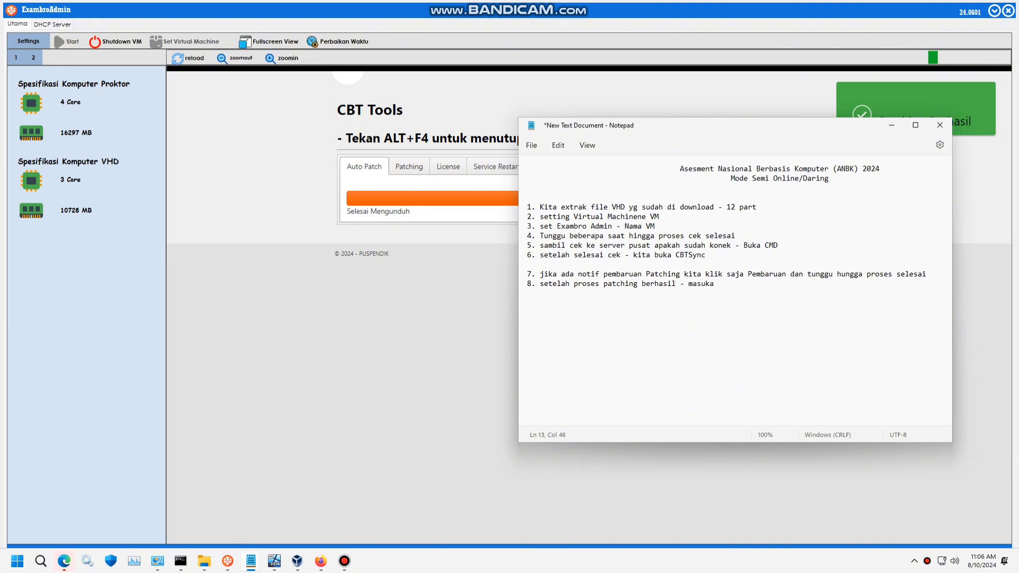
{"action": "type", "text": "n ID"}
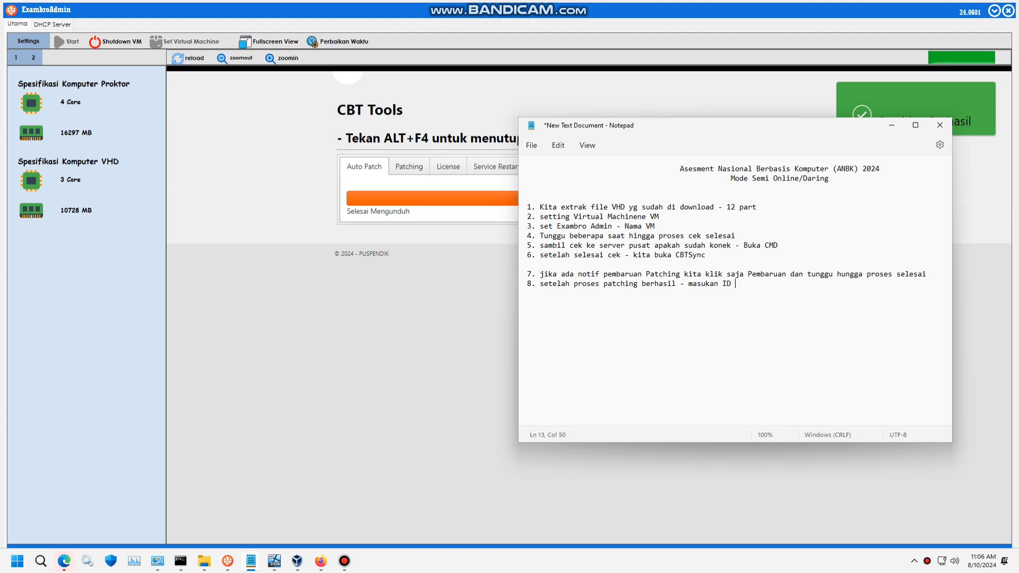
{"action": "type", "text": " Server "}
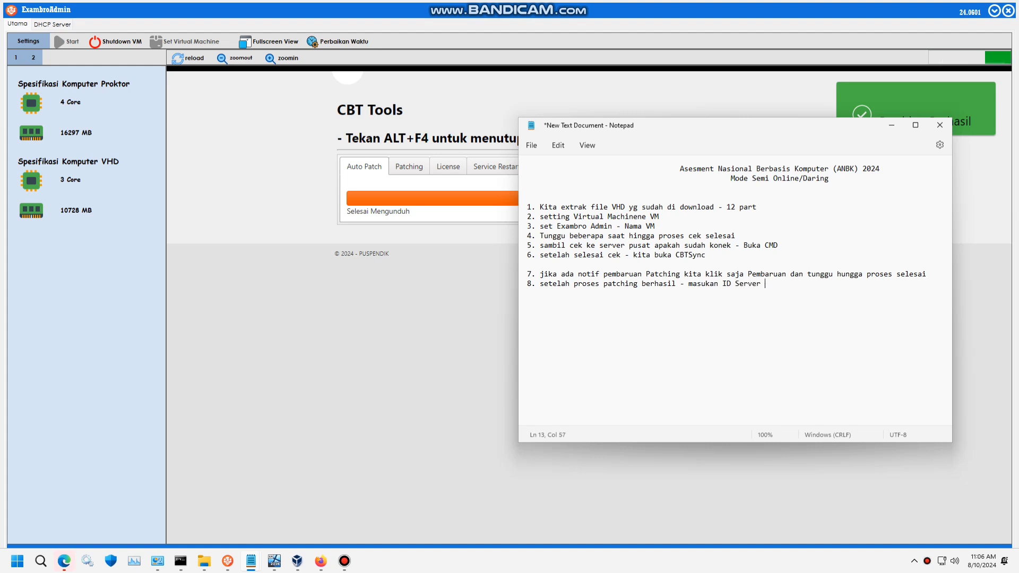
{"action": "type", "text": "yng"}
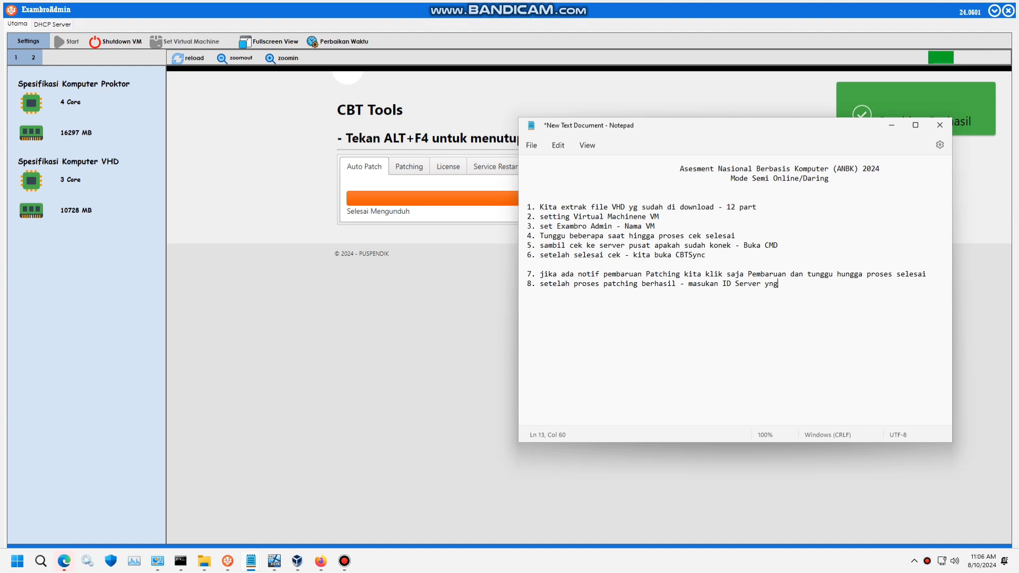
{"action": "key", "text": "BackSpace"}
{"action": "key", "text": "BackSpace"}
{"action": "type", "text": "a"}
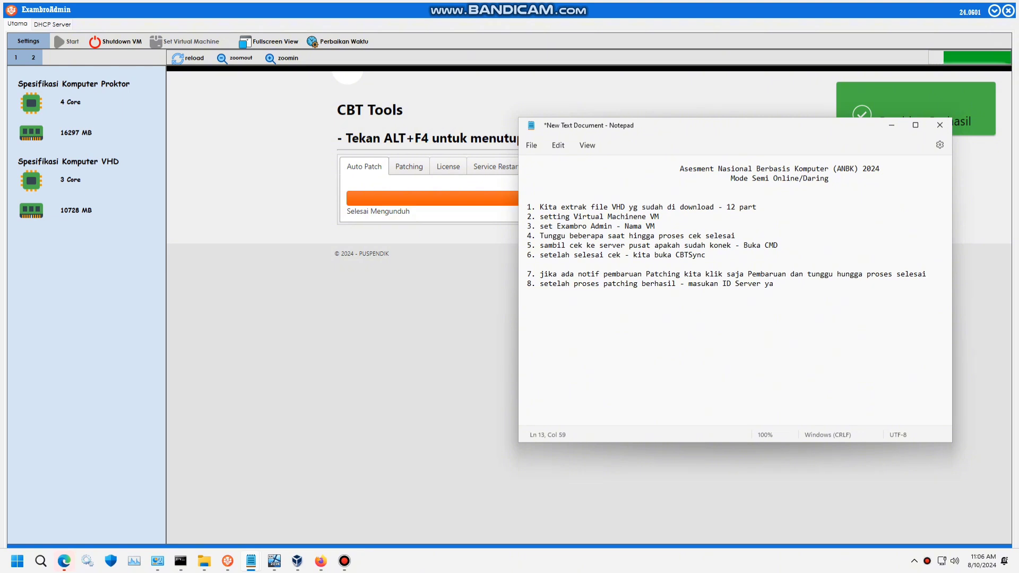
{"action": "type", "text": "ng didapat di "}
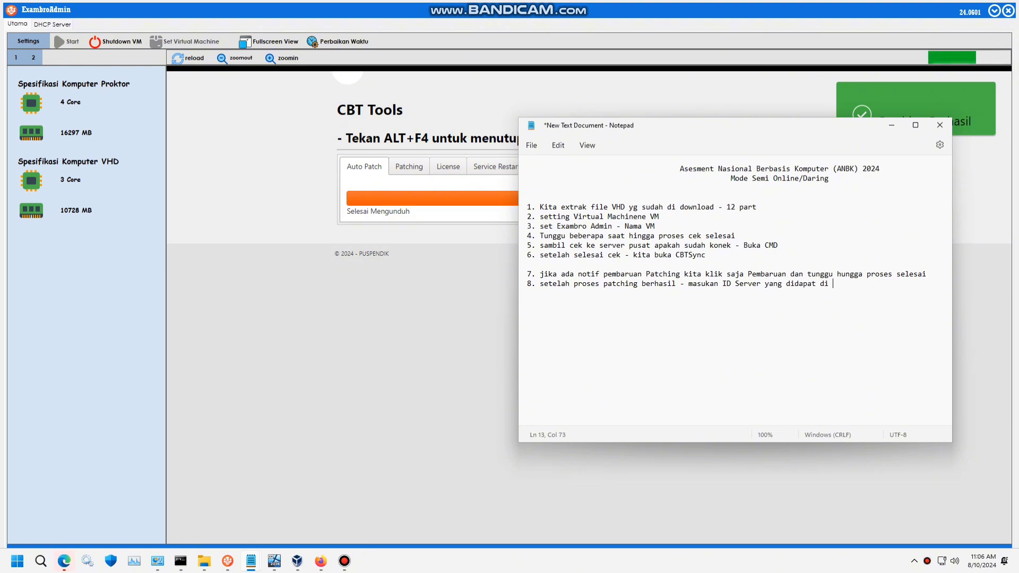
{"action": "type", "text": "menu "}
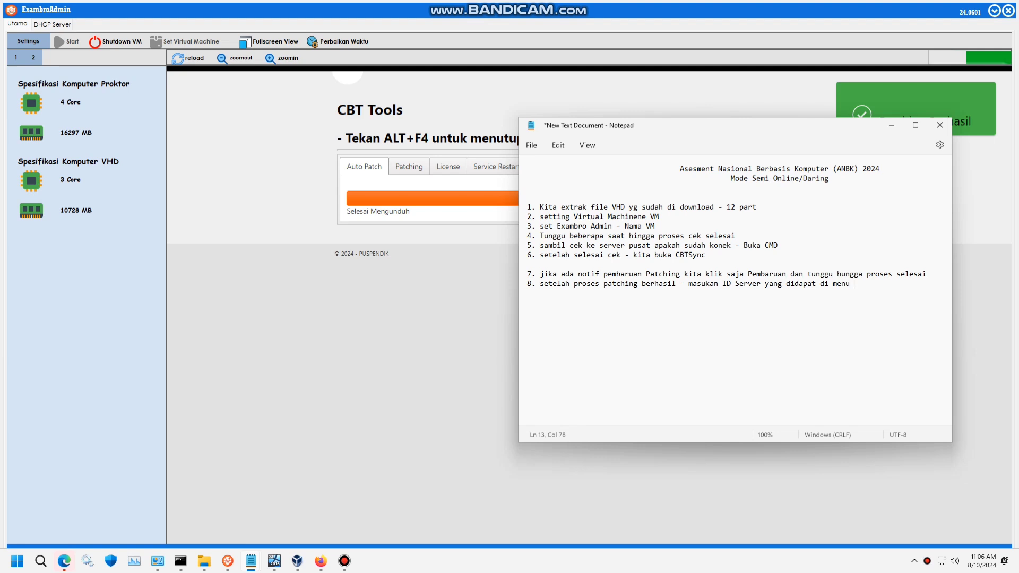
{"action": "type", "text": "Gladi "}
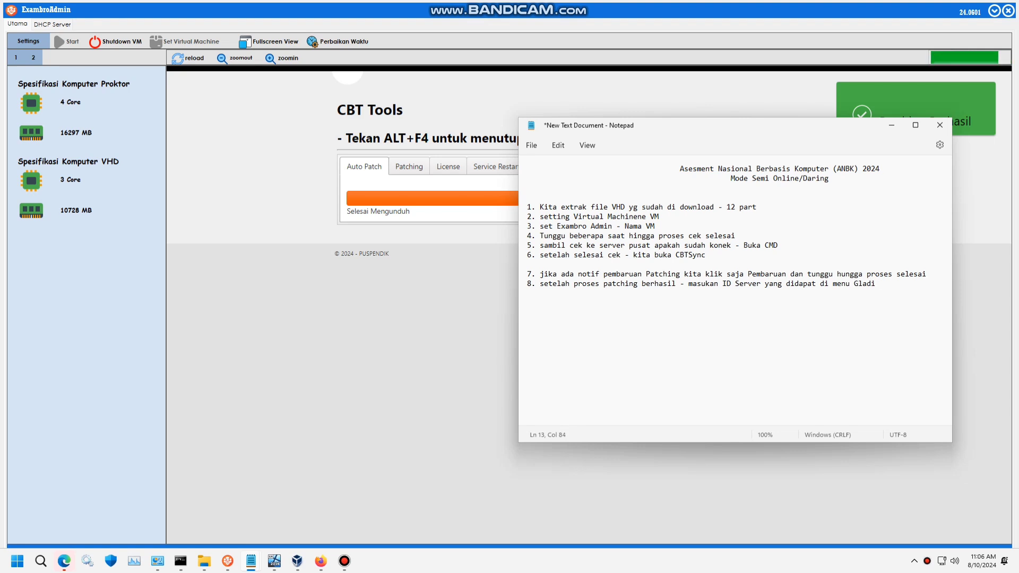
{"action": "type", "text": "Web AM"}
{"action": "key", "text": "BackSpace"}
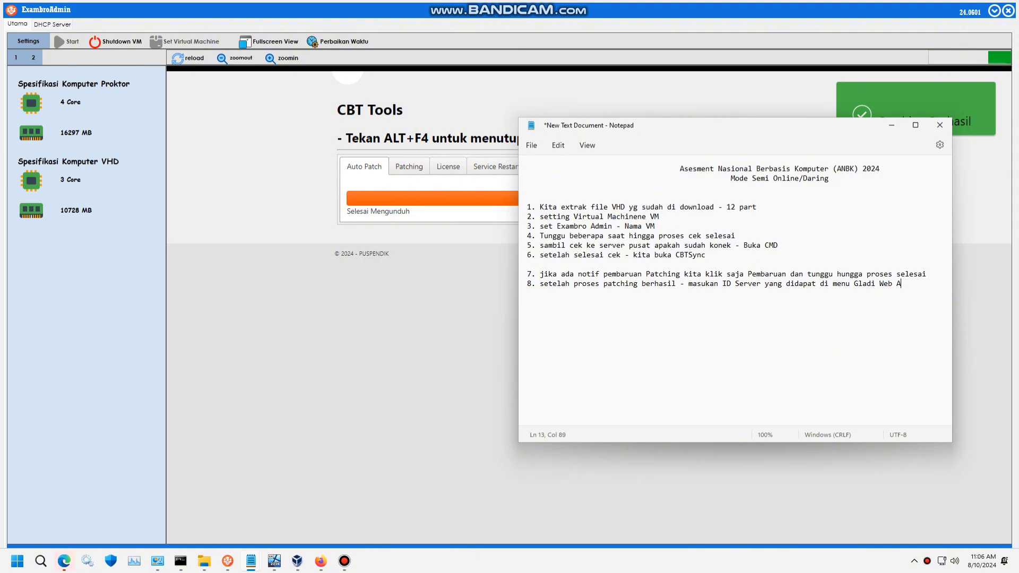
{"action": "type", "text": "NBK"}
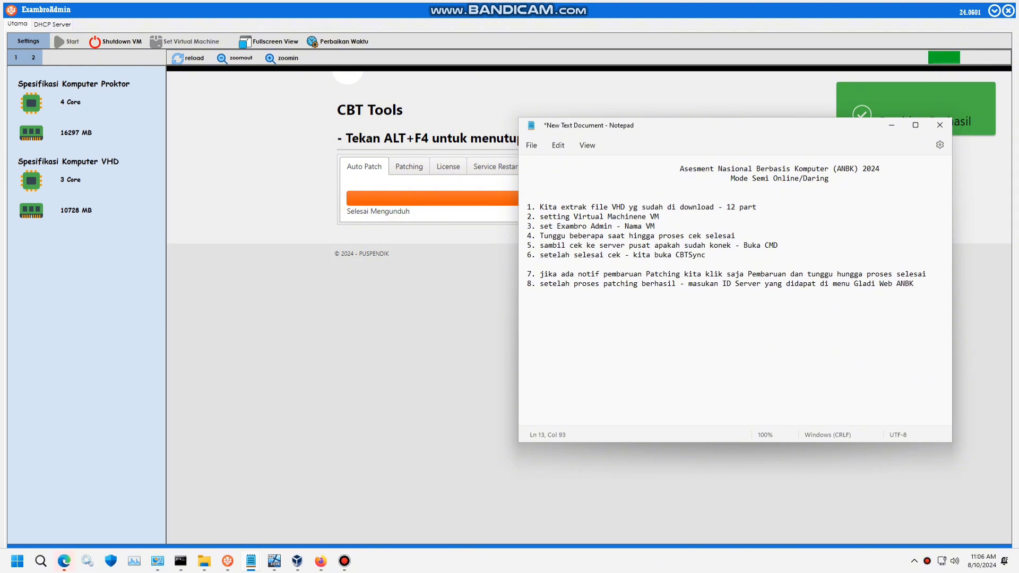
{"action": "key", "text": "Return"}
- Add the line 'masuka ID Server dan Password yang didapat' followed by blank lines
{"action": "type", "text": "masuka "}
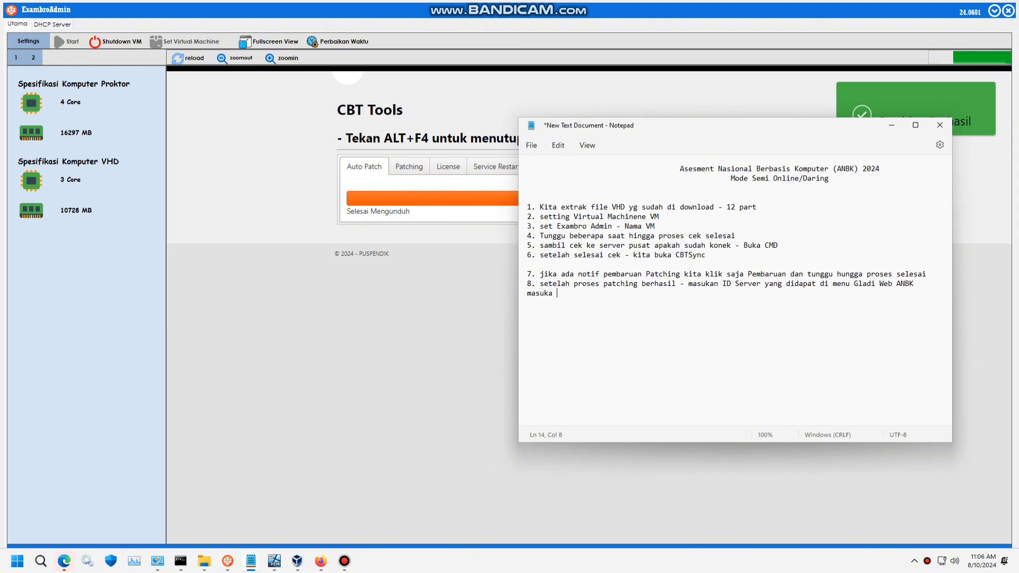
{"action": "type", "text": "ID Ser"}
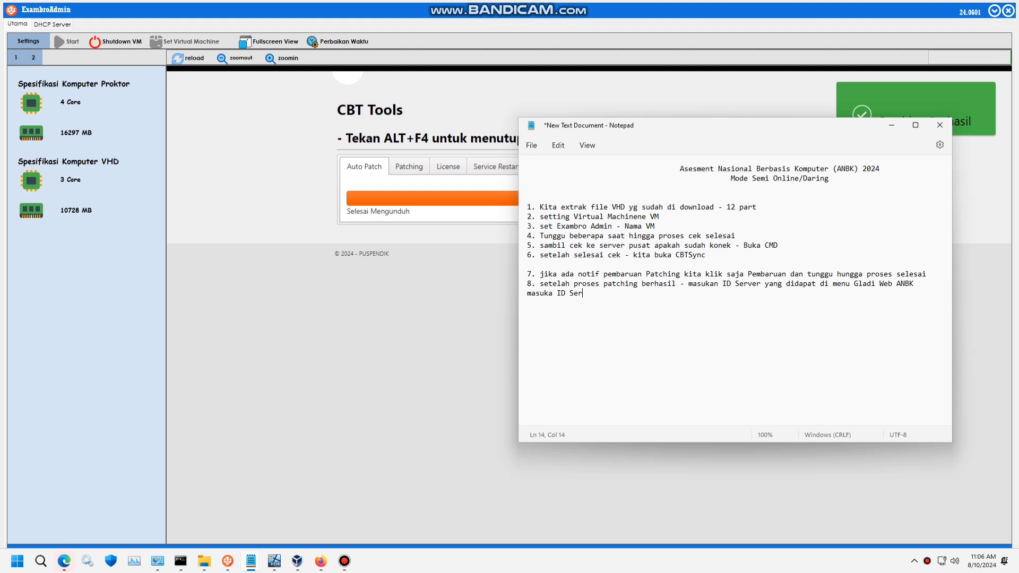
{"action": "type", "text": "ver dabn"}
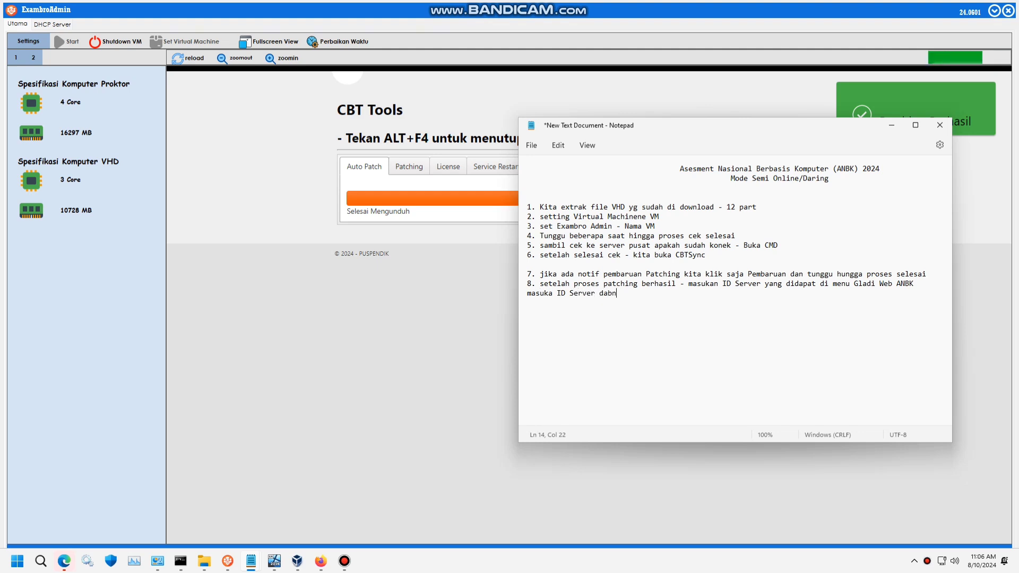
{"action": "key", "text": "BackSpace"}
{"action": "key", "text": "BackSpace"}
{"action": "type", "text": "n Pas"}
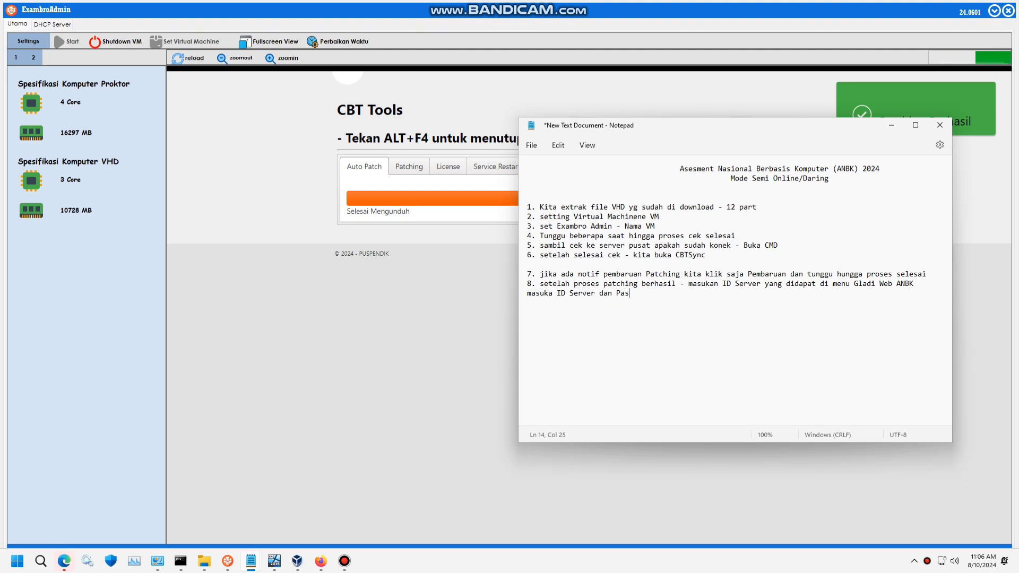
{"action": "type", "text": "sword ya"}
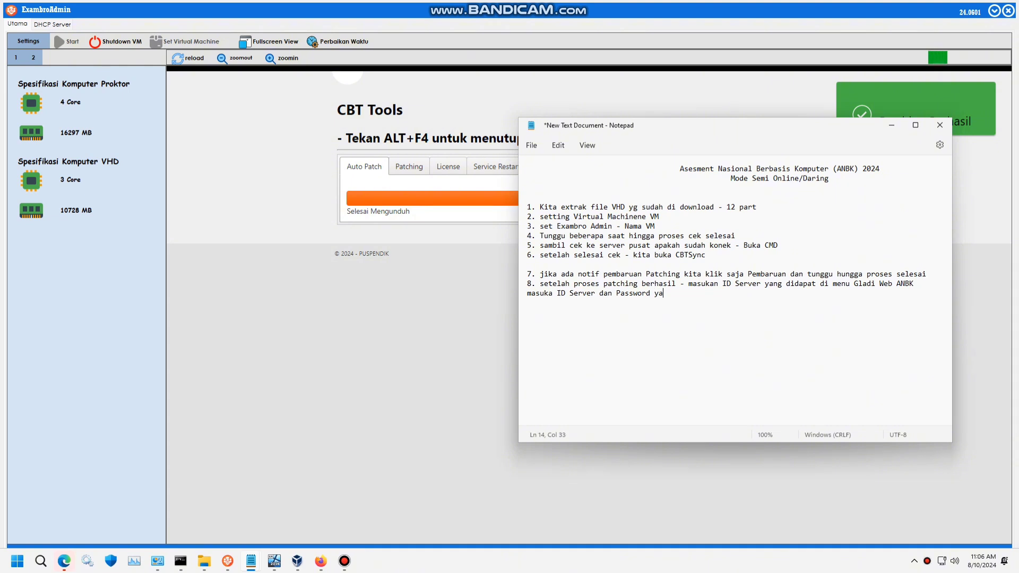
{"action": "type", "text": "ng didapa"}
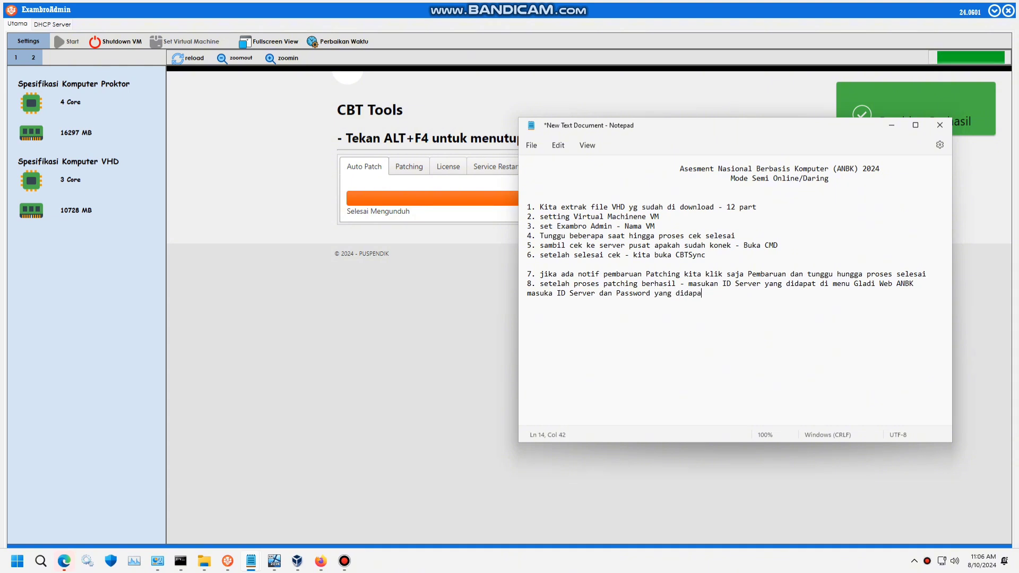
{"action": "type", "text": "t"}
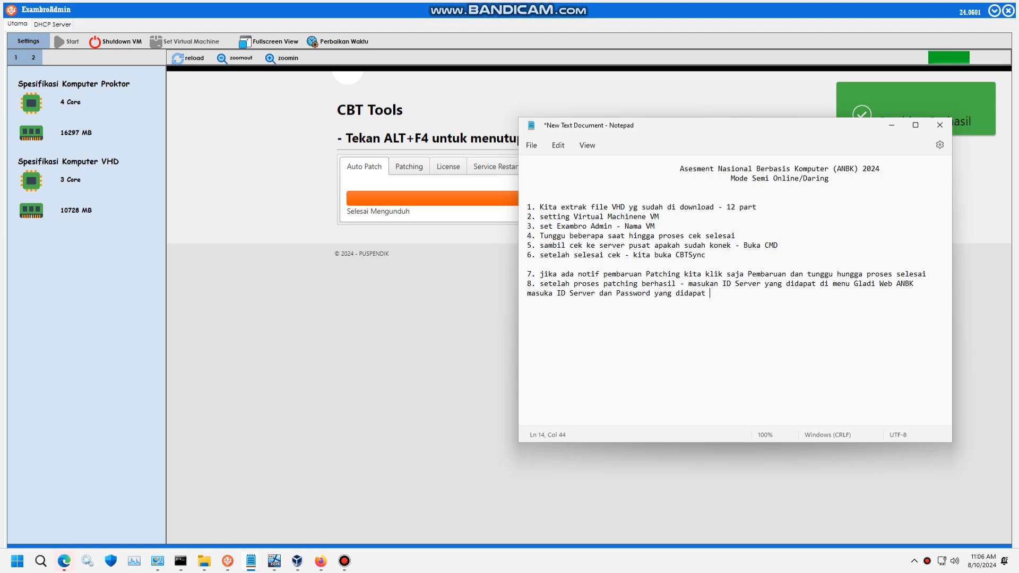
{"action": "key", "text": "Return"}
{"action": "key", "text": "Return"}
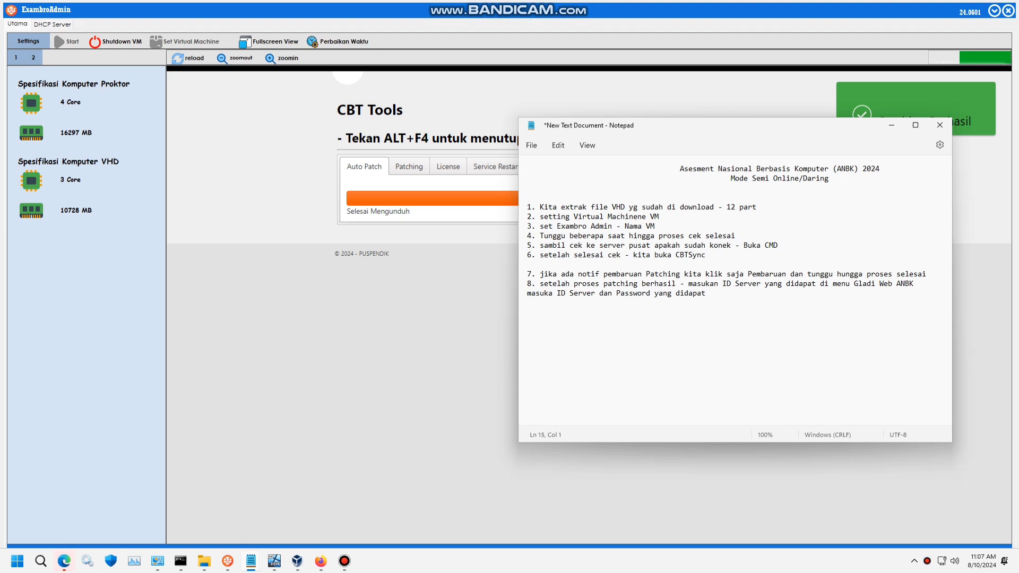
- Minimize Notepad to show the CBT Tools page with Patching Berhasil at 100%
{"action": "left_click", "coordinate": [892, 125]}
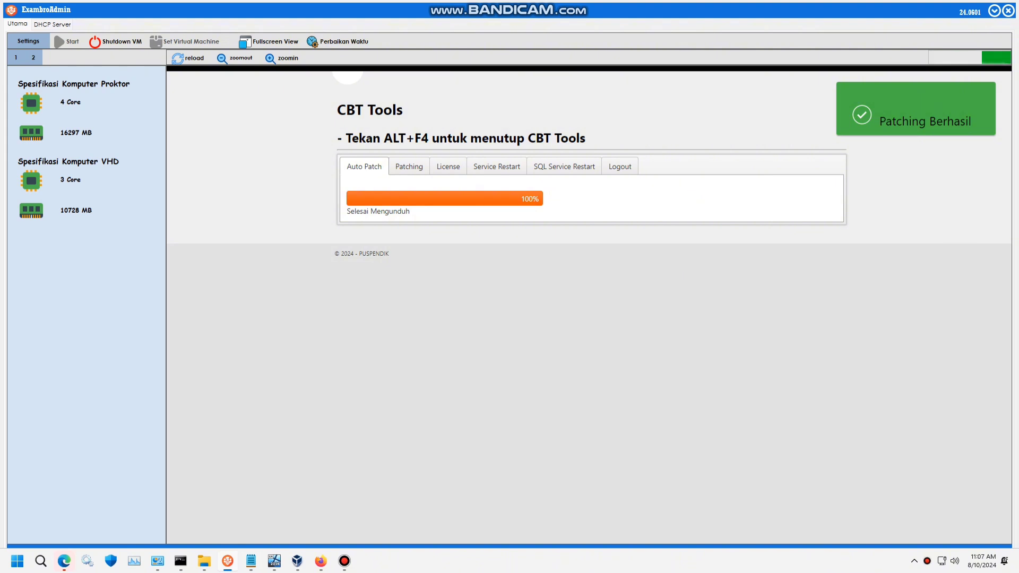
{"action": "mouse_move", "coordinate": [344, 562]}
- In the ANBK portal, expand Gladi Bersih in the sidebar and review the first announcement
{"action": "left_click", "coordinate": [321, 562]}
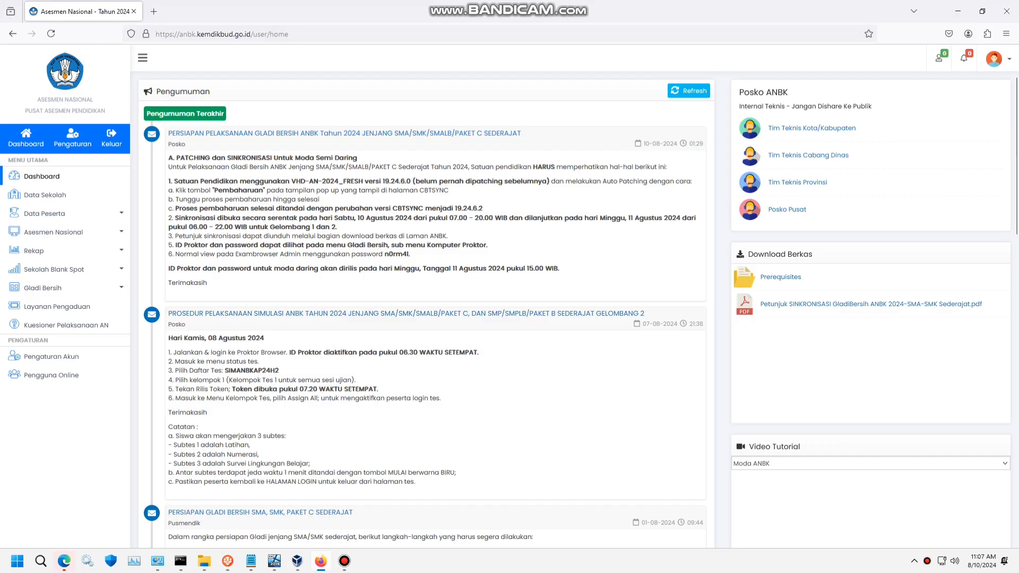
{"action": "left_click", "coordinate": [43, 288]}
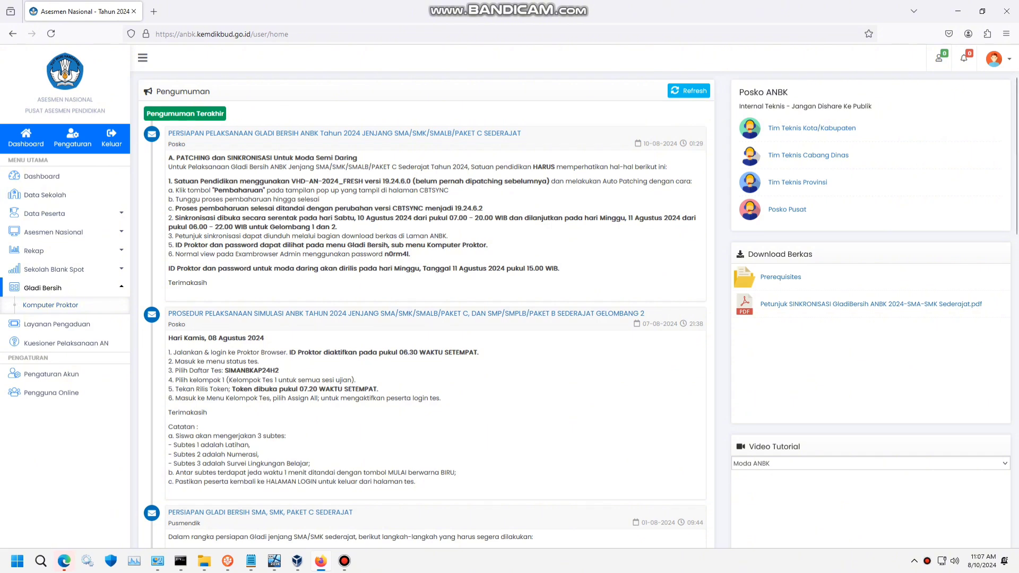
{"action": "left_click_drag", "start_coordinate": [169, 157], "coordinate": [559, 268]}
{"action": "left_click", "coordinate": [569, 270]}
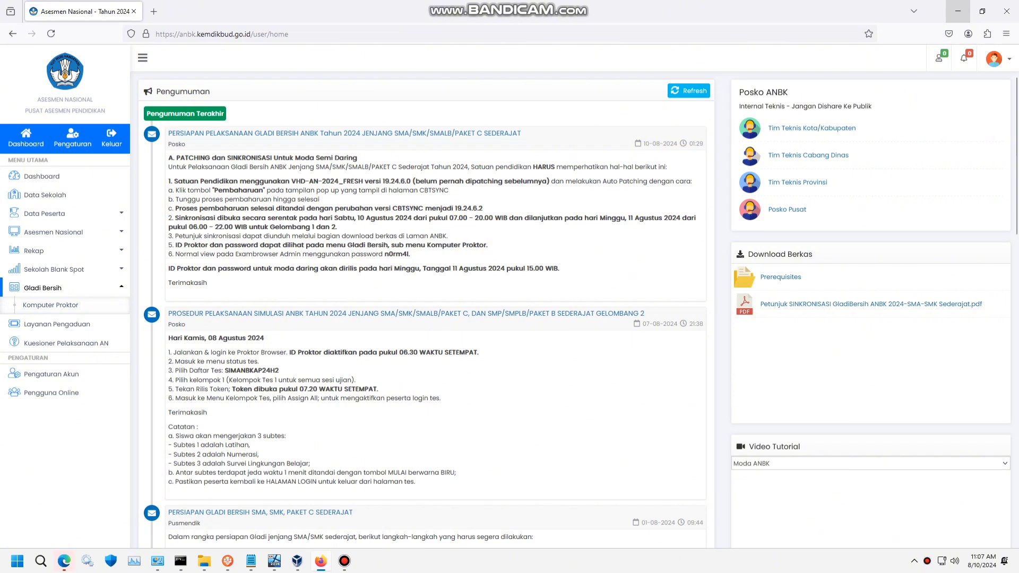
- Finish step 8 of the notes with '- lalu tekan submit', then minimize Notepad
{"action": "left_click", "coordinate": [959, 10]}
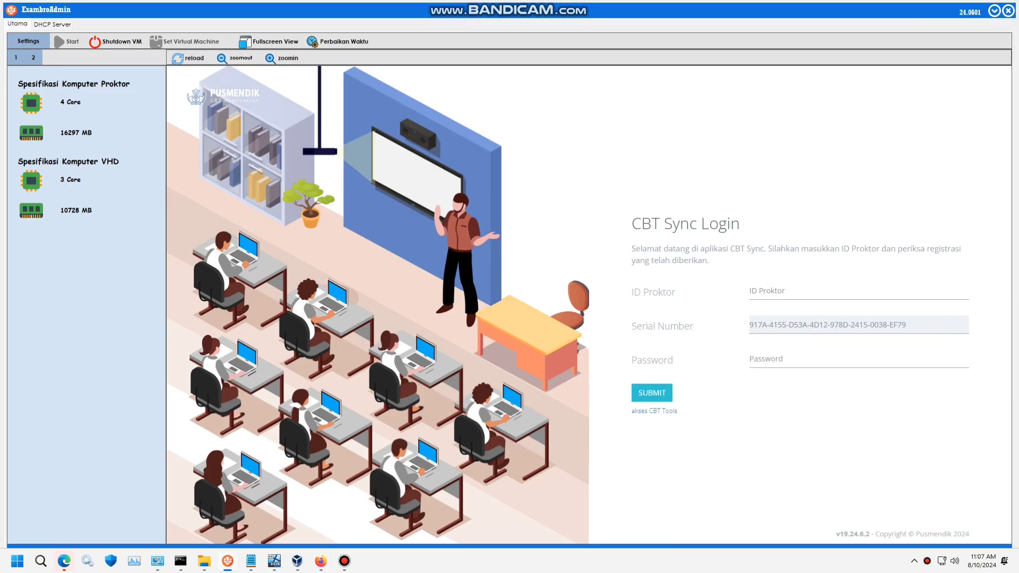
{"action": "mouse_move", "coordinate": [250, 561]}
{"action": "left_click", "coordinate": [200, 504]}
{"action": "left_click_drag", "start_coordinate": [709, 126], "coordinate": [333, 135]}
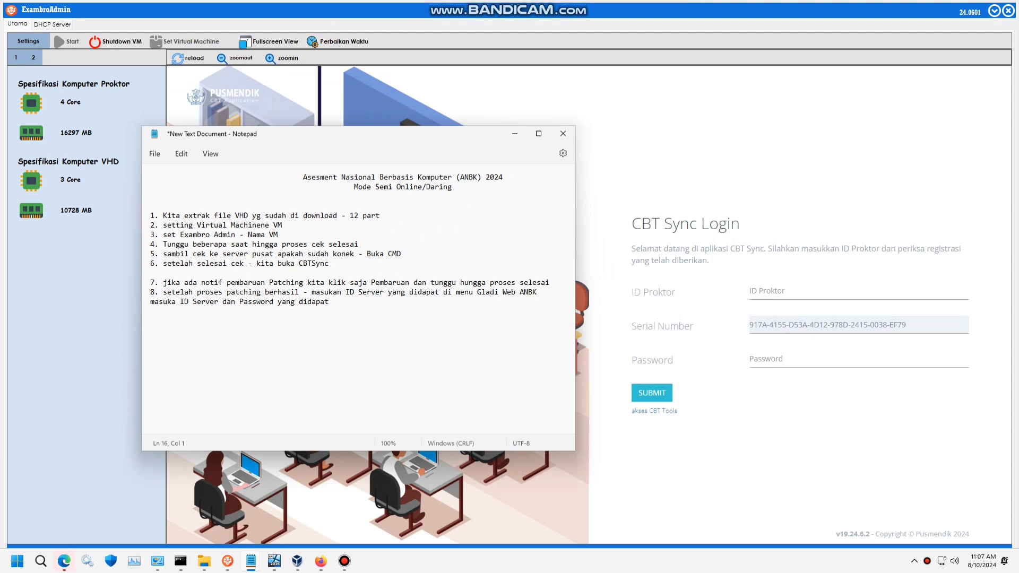
{"action": "left_click_drag", "start_coordinate": [167, 302], "coordinate": [333, 302]}
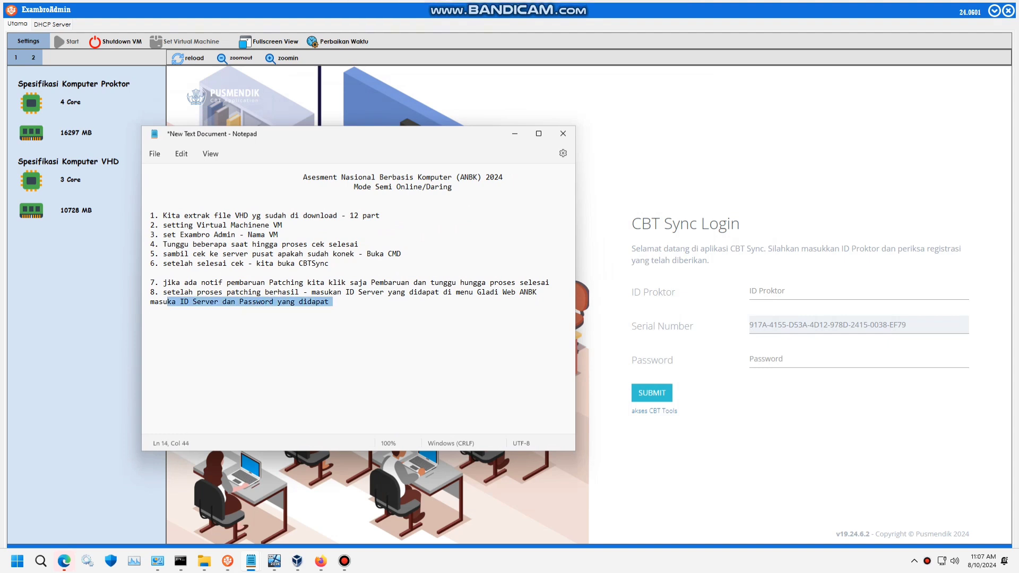
{"action": "left_click", "coordinate": [215, 301]}
{"action": "left_click_drag", "start_coordinate": [158, 292], "coordinate": [333, 302]}
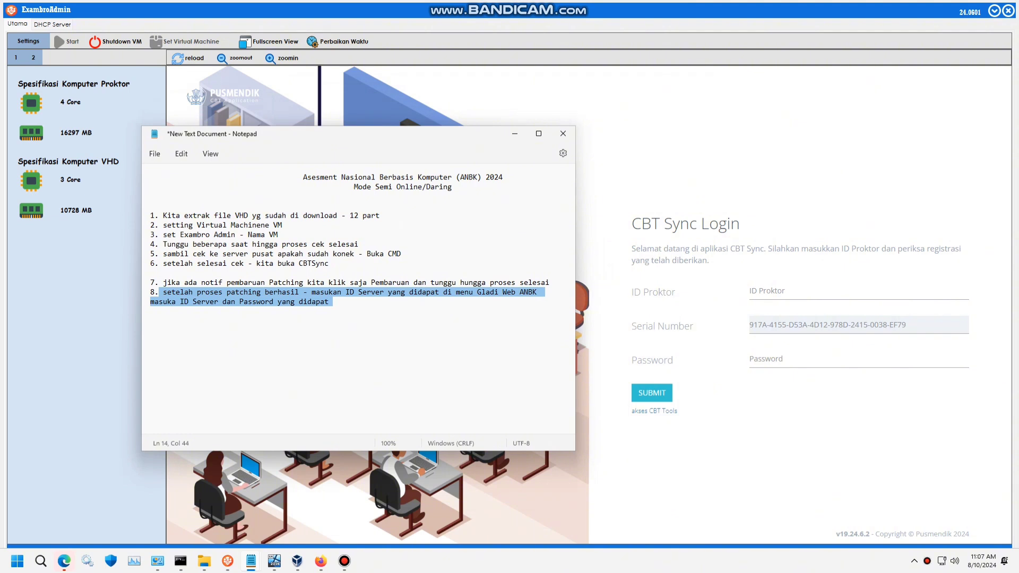
{"action": "key", "text": "Right"}
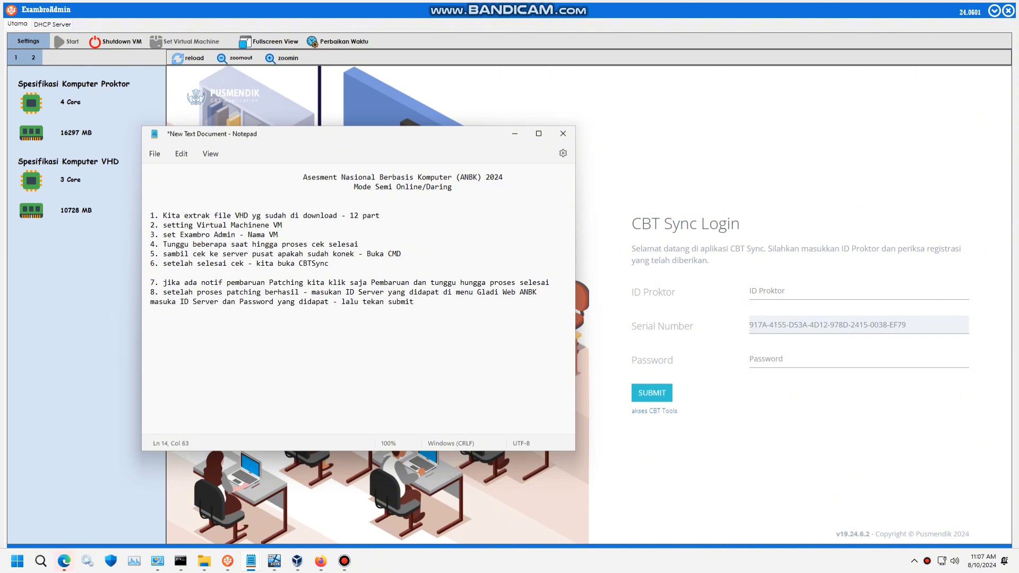
{"action": "key", "text": "super+Down"}
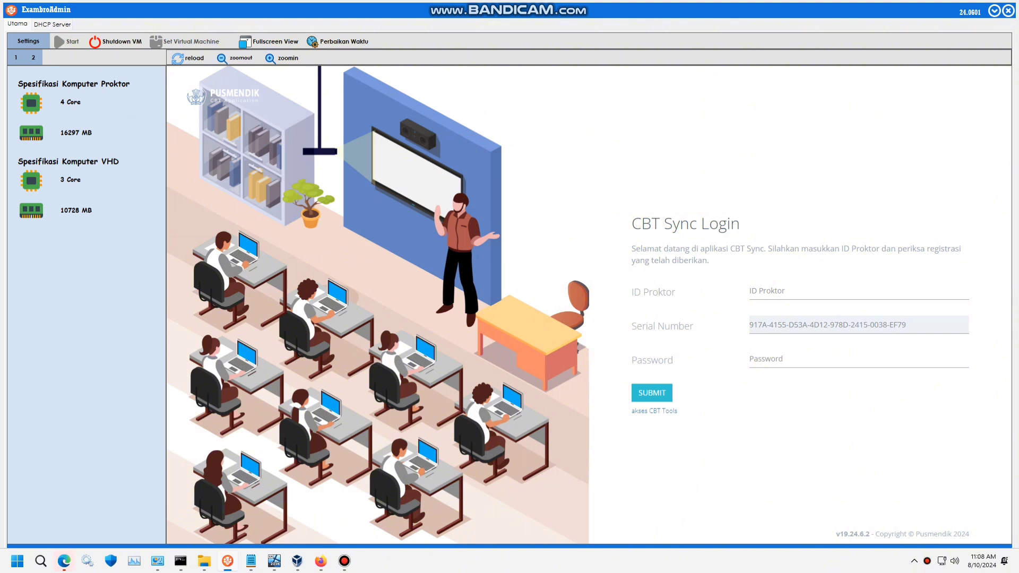
- Log in to CBT Sync with the proctor ID and the account password
{"action": "type", "text": "U12"}
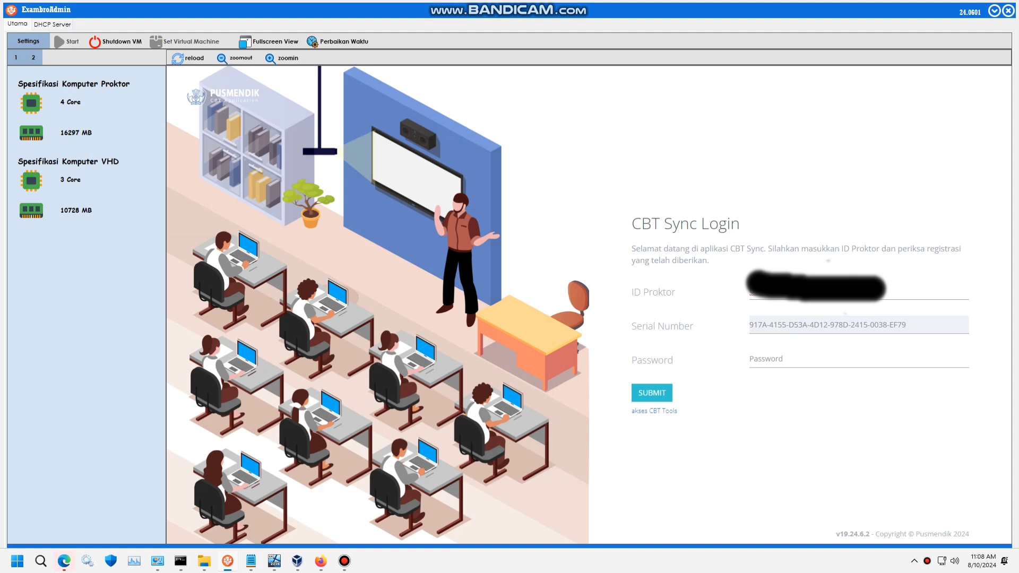
{"action": "key", "text": "Tab"}
{"action": "key", "text": "Tab"}
{"action": "type", "text": "••"}
{"action": "key", "text": "Return"}
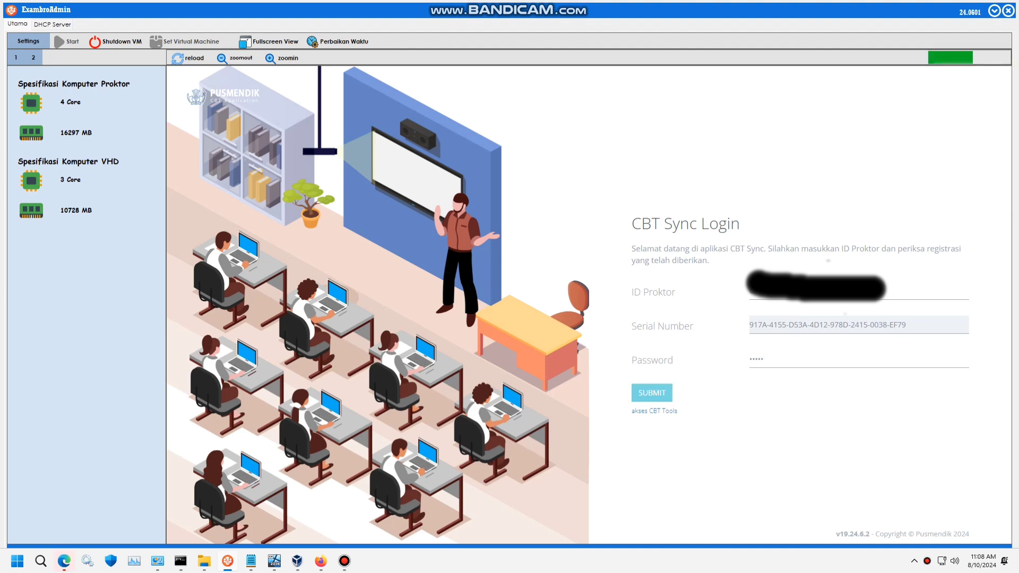
- Add note 9, 'Ketika server ONLINE maka siap dilakukan proses Singkronisasi', fixing the typo
{"action": "mouse_move", "coordinate": [250, 561]}
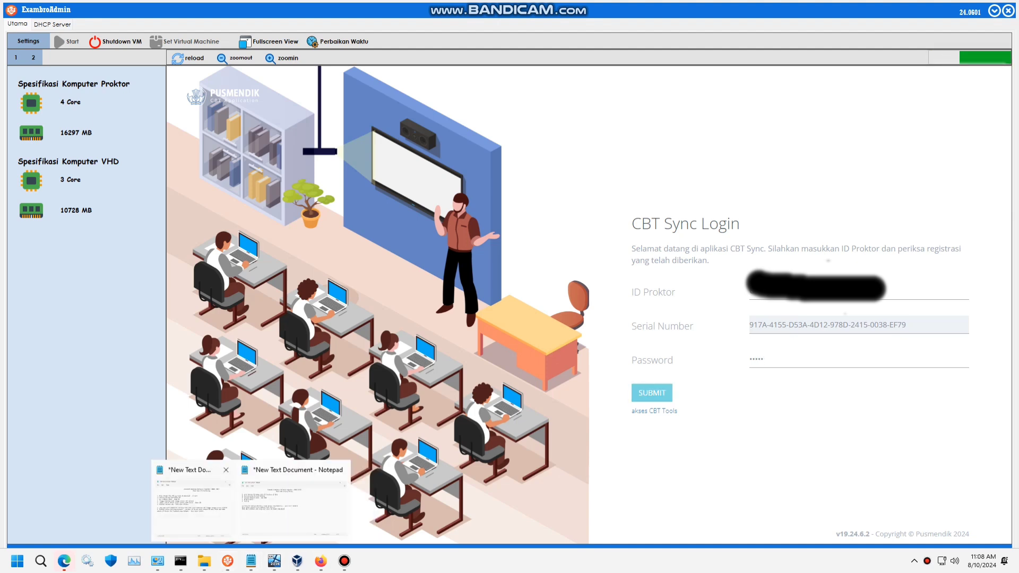
{"action": "left_click", "coordinate": [295, 499]}
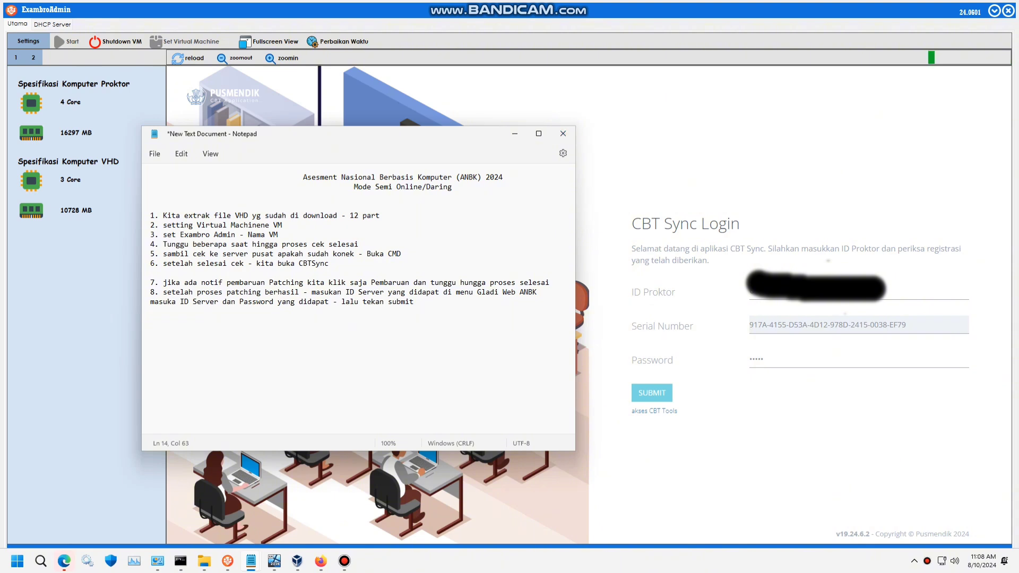
{"action": "left_click_drag", "start_coordinate": [435, 137], "coordinate": [748, 100]}
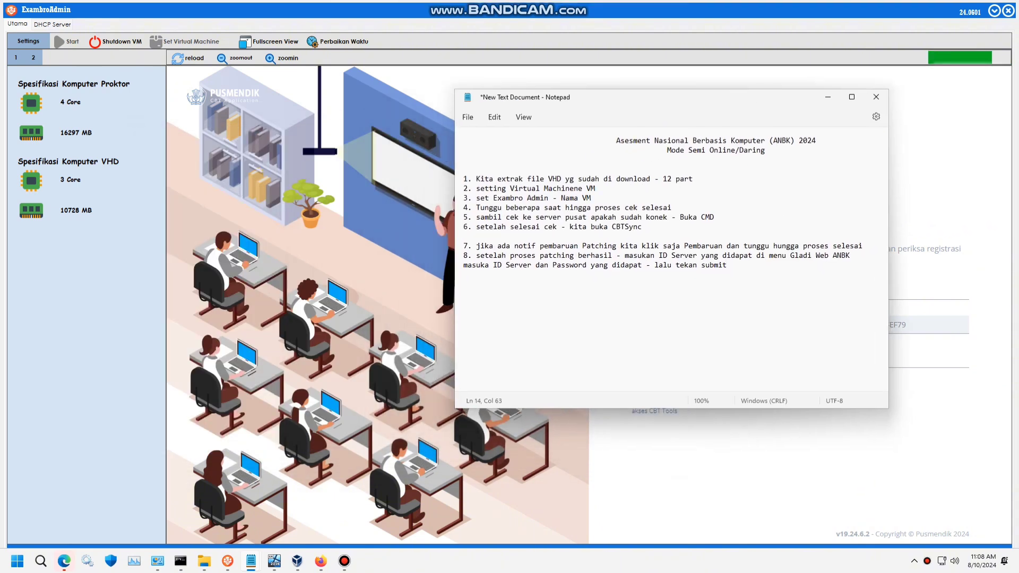
{"action": "key", "text": "Return"}
{"action": "key", "text": "Return"}
{"action": "type", "text": "9. Keti"}
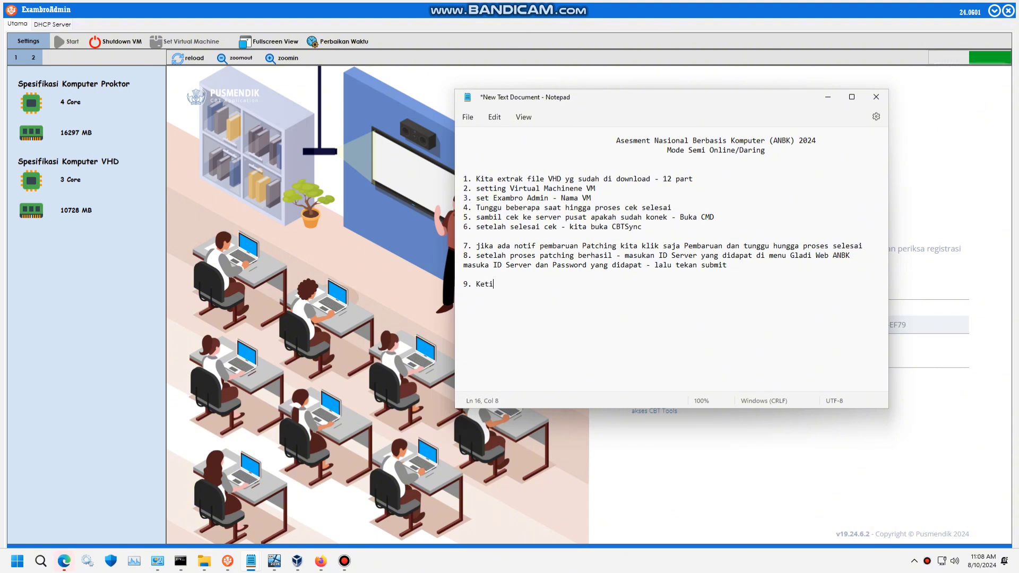
{"action": "type", "text": "ka serve"}
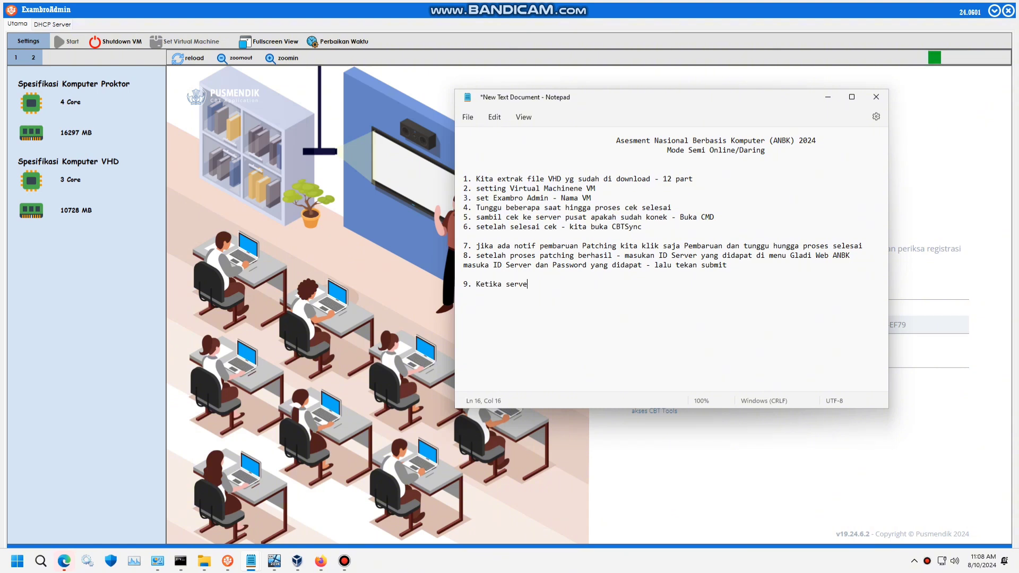
{"action": "type", "text": "r ONL"}
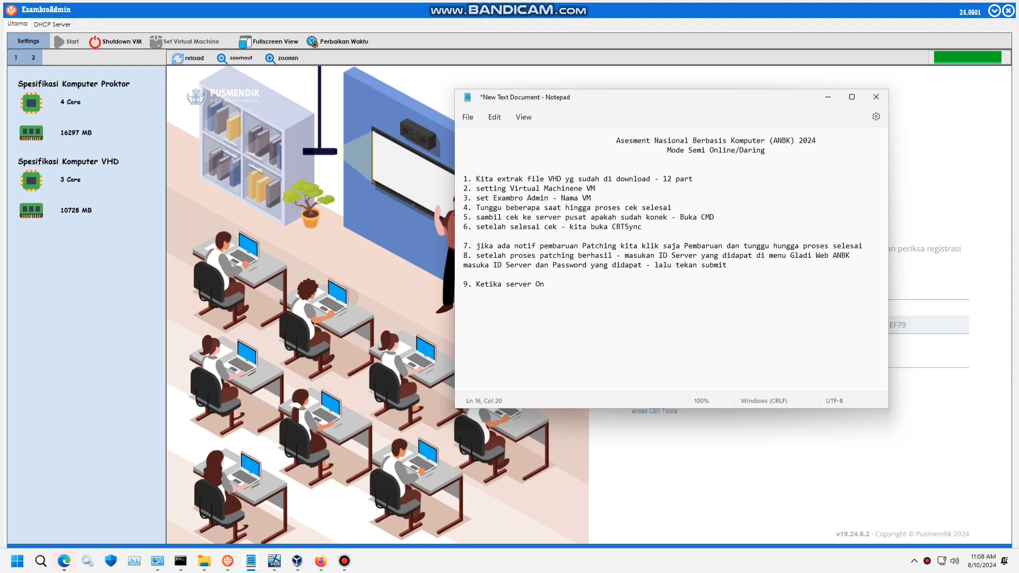
{"action": "type", "text": "INE maka"}
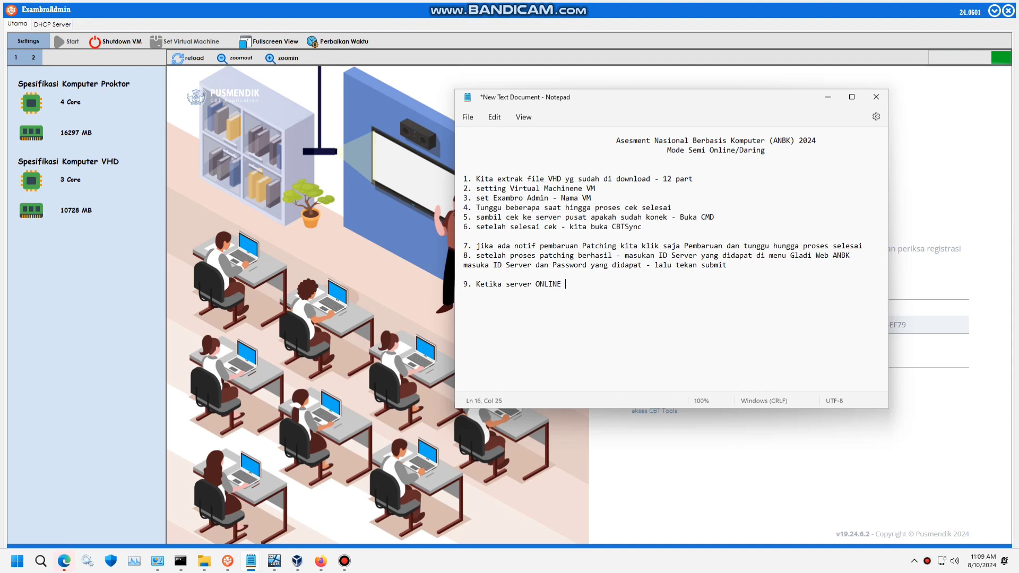
{"action": "type", "text": "ap "}
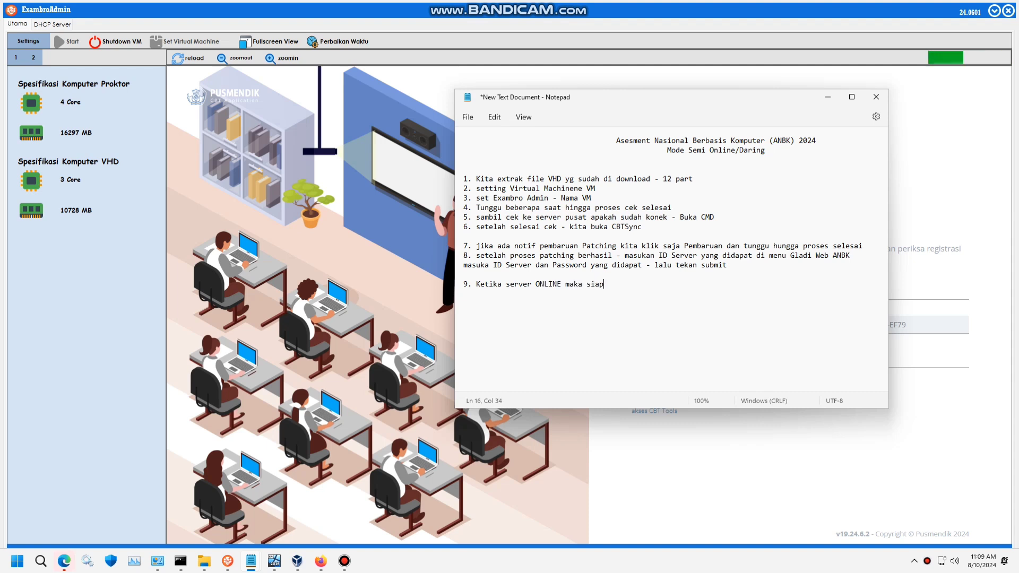
{"action": "type", "text": "dilakukan "}
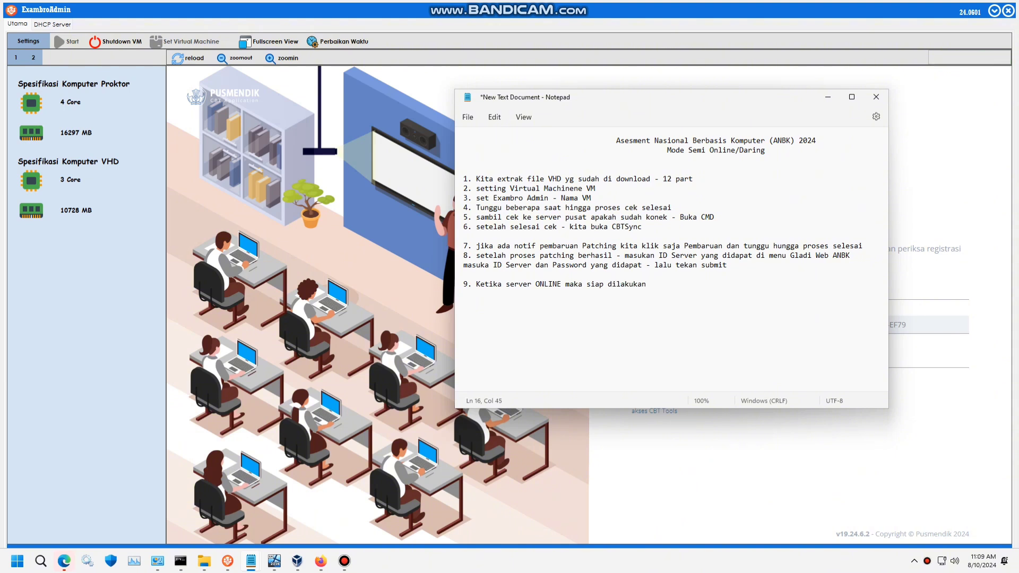
{"action": "type", "text": "proses Singko"}
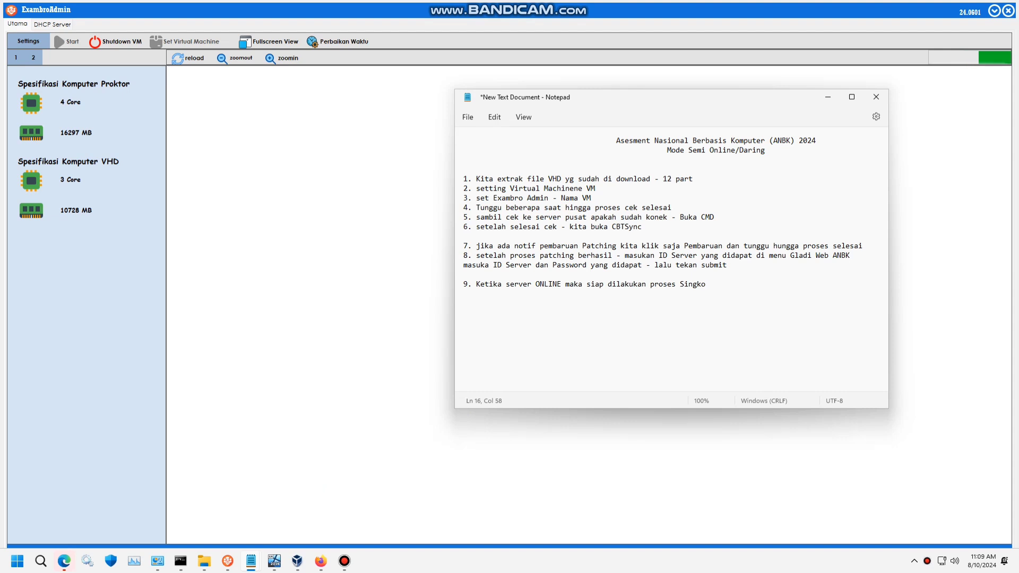
{"action": "key", "text": "BackSpace"}
{"action": "key", "text": "BackSpace"}
{"action": "type", "text": "ron"}
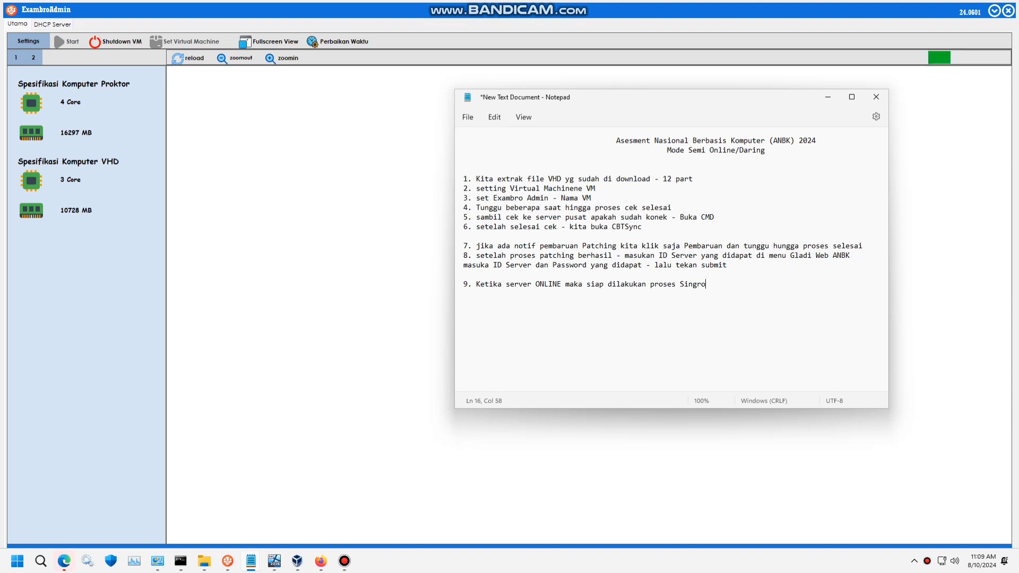
{"action": "key", "text": "BackSpace"}
{"action": "key", "text": "BackSpace"}
{"action": "key", "text": "BackSpace"}
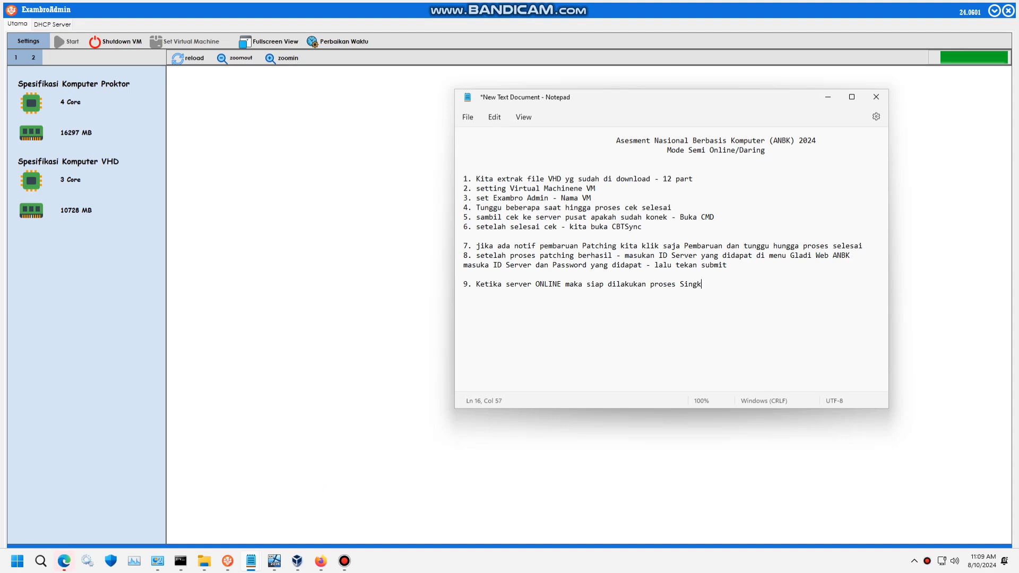
{"action": "type", "text": "kronisasi"}
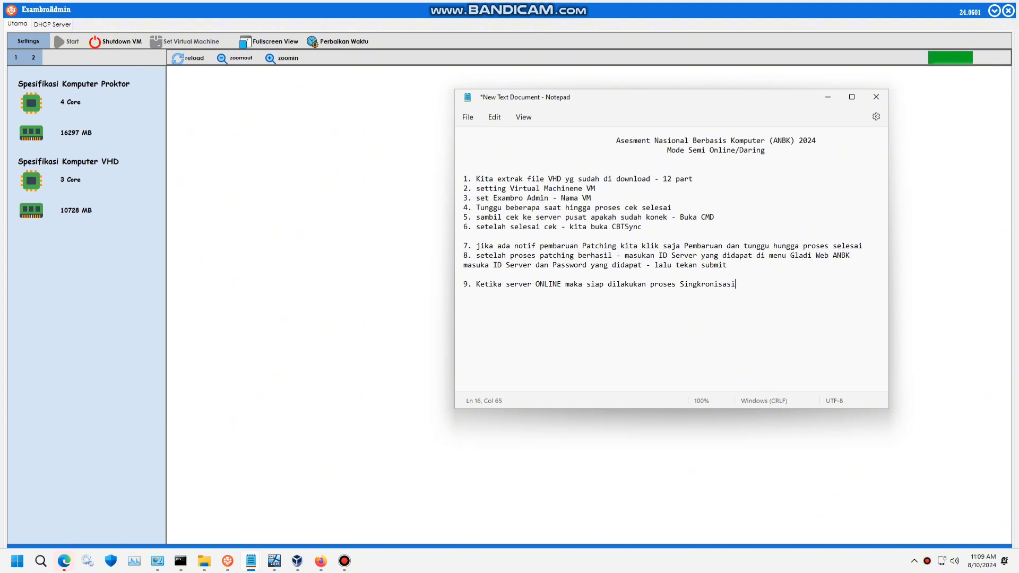
{"action": "key", "text": "Return"}
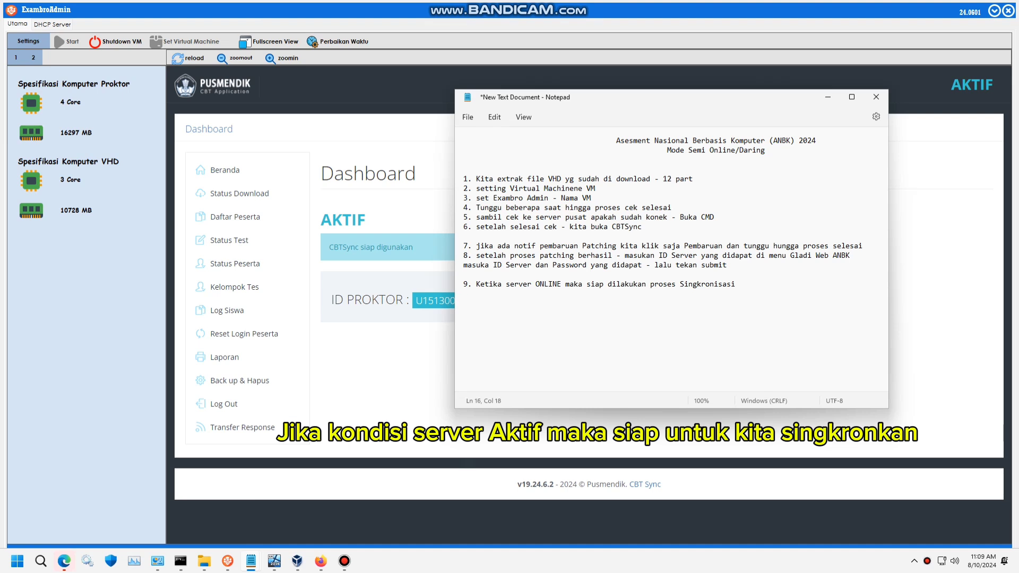
- Change step 9 to read AKTIF/ONLINE and add step 10 'kita menuju menu BackUp & Hapus'
{"action": "type", "text": "AKTIF/"}
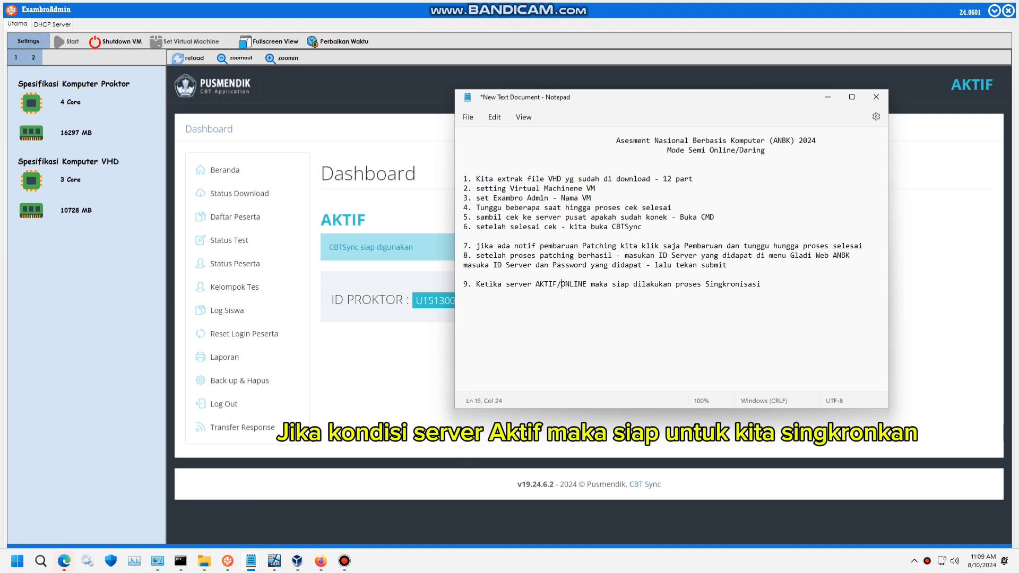
{"action": "left_click_drag", "start_coordinate": [603, 102], "coordinate": [575, 101]}
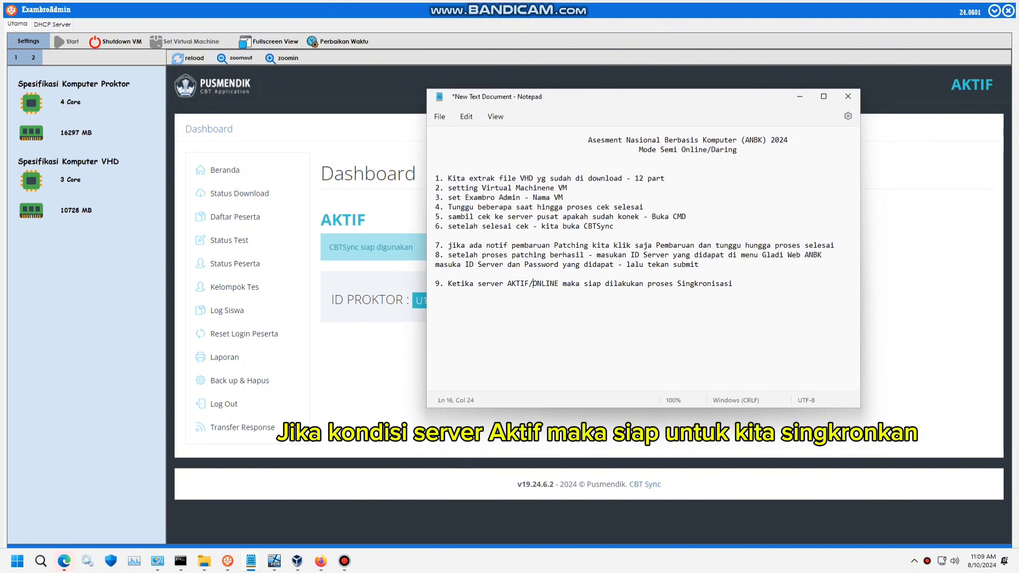
{"action": "key", "text": "Return"}
{"action": "type", "text": "10 . kita"}
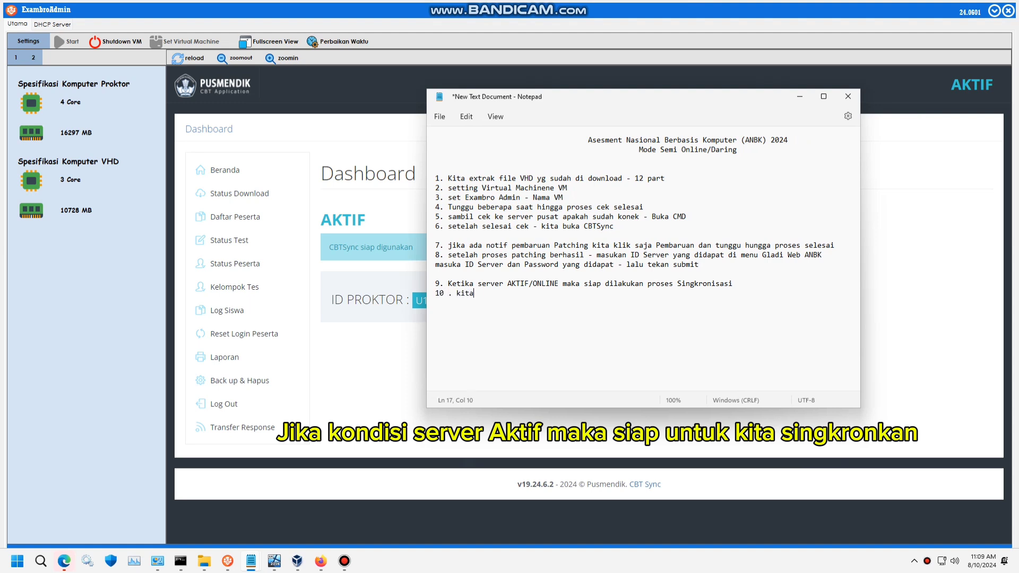
{"action": "type", "text": " menuju menu"}
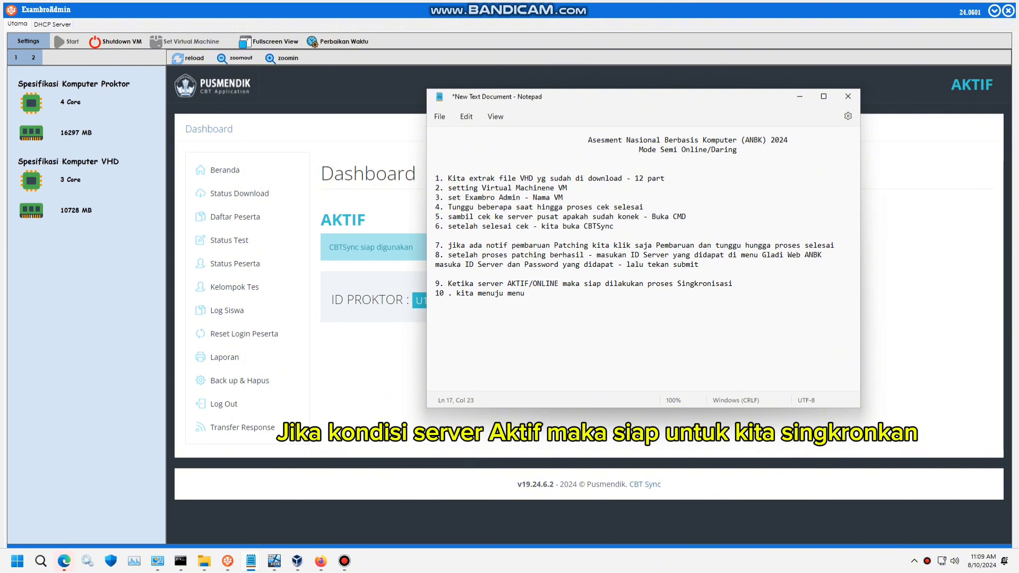
{"action": "type", "text": " BA"}
{"action": "key", "text": "BackSpace"}
{"action": "type", "text": "a"}
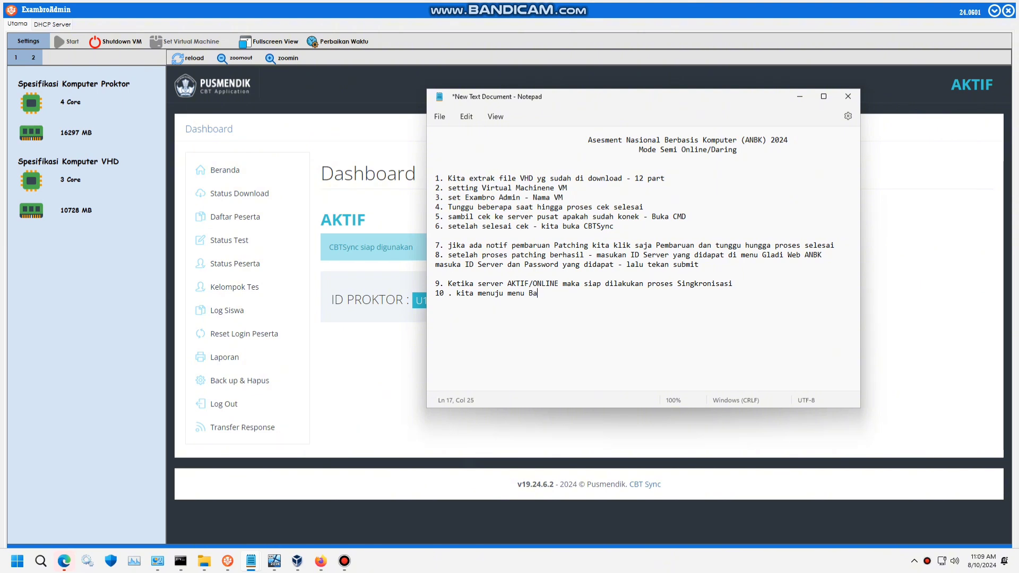
{"action": "type", "text": "ckUp & H"}
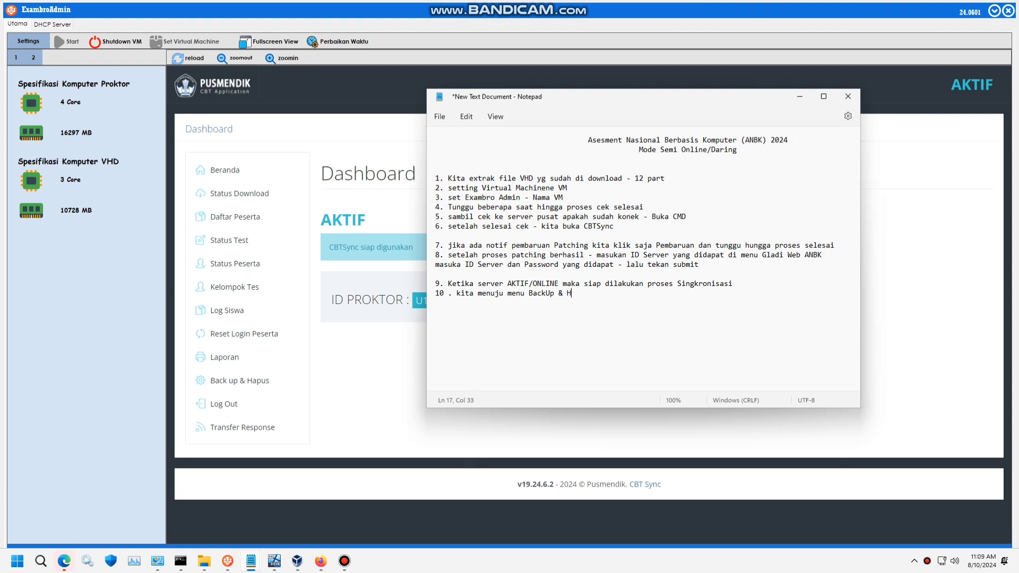
{"action": "type", "text": "apus"}
{"action": "left_click", "coordinate": [238, 380]}
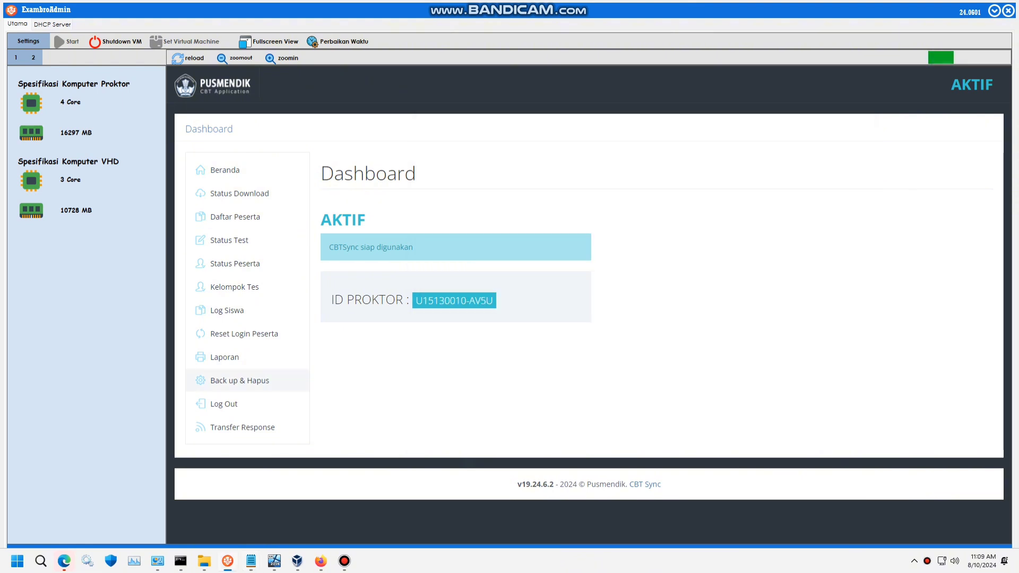
- Extend step 10 with '- lakukan backup data - download - hapus data'
{"action": "mouse_move", "coordinate": [251, 561]}
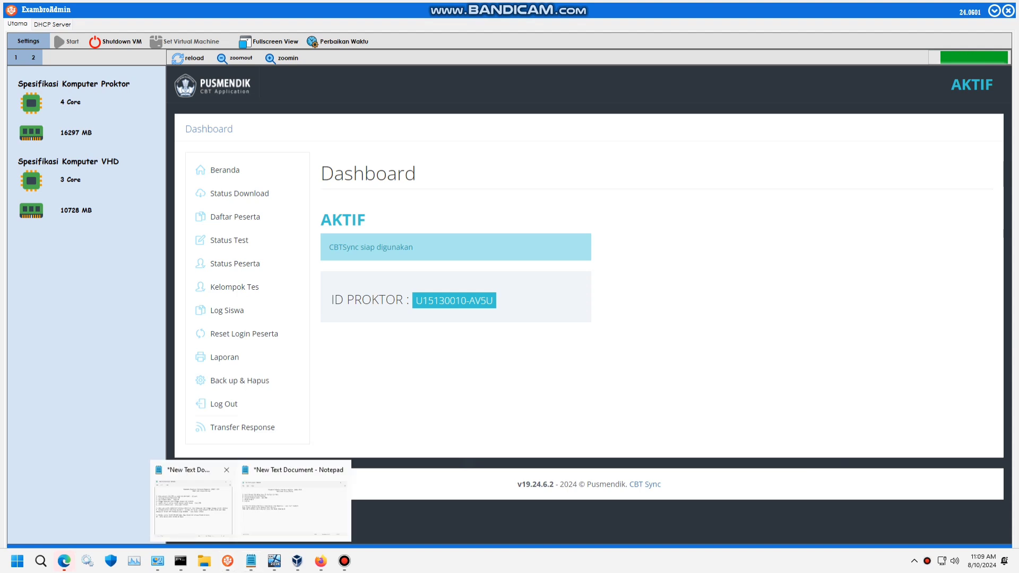
{"action": "left_click", "coordinate": [303, 501]}
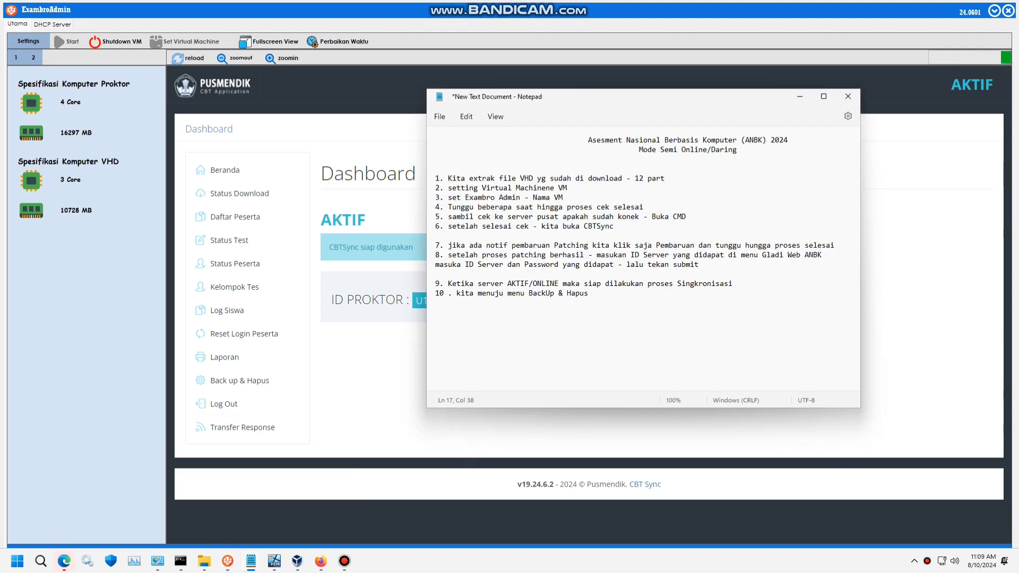
{"action": "left_click_drag", "start_coordinate": [474, 293], "coordinate": [592, 293]}
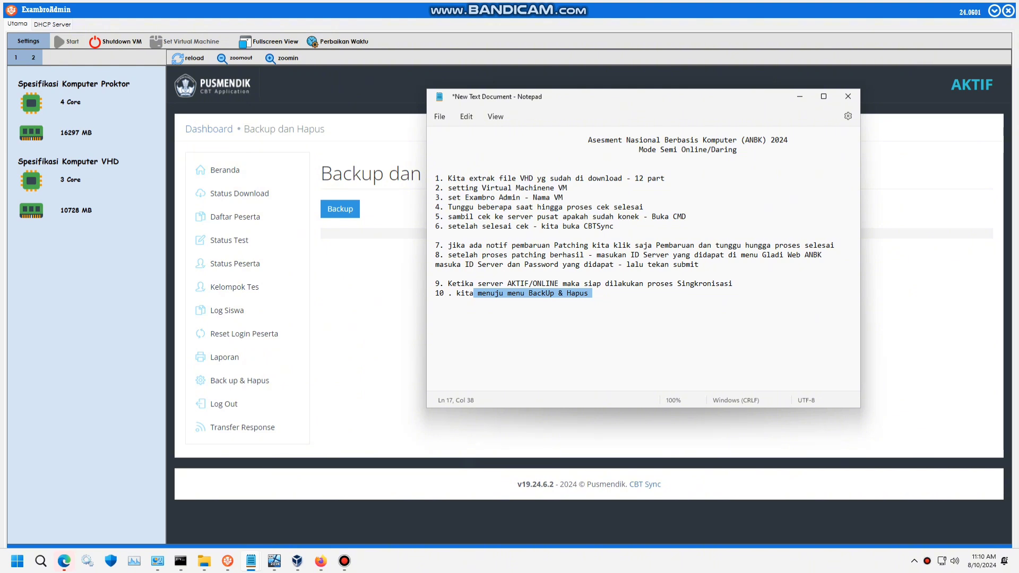
{"action": "left_click", "coordinate": [588, 293]}
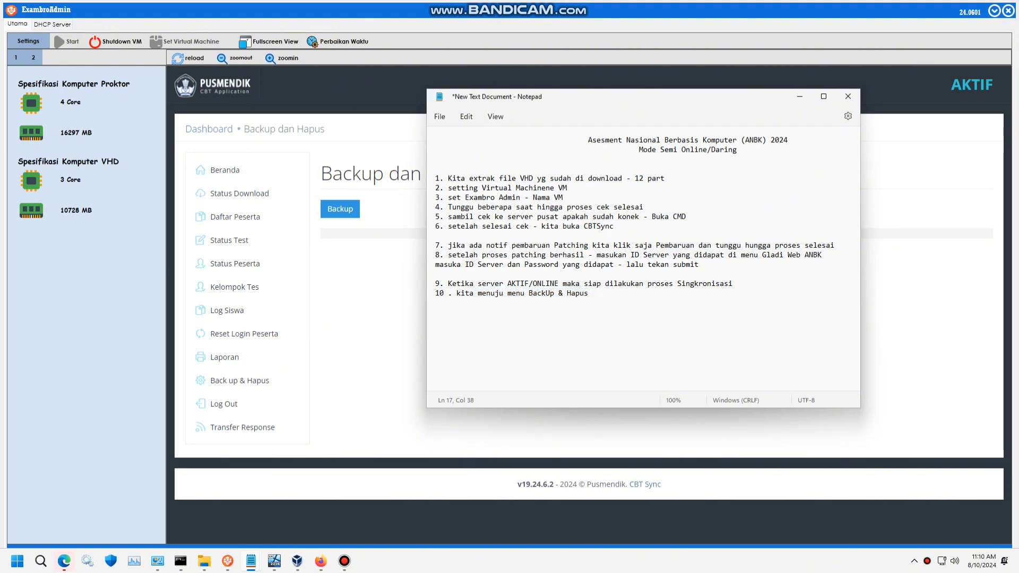
{"action": "type", "text": "- laukan"}
{"action": "key", "text": "BackSpace"}
{"action": "key", "text": "BackSpace"}
{"action": "key", "text": "BackSpace"}
{"action": "key", "text": "BackSpace"}
{"action": "key", "text": "BackSpace"}
{"action": "type", "text": "kukan backu"}
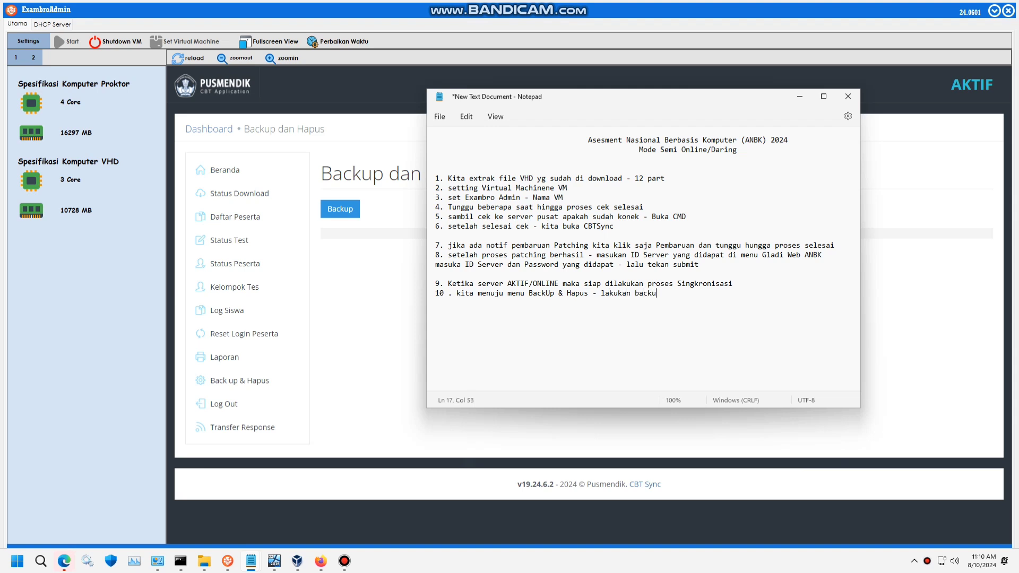
{"action": "type", "text": "p data - hdownloa"}
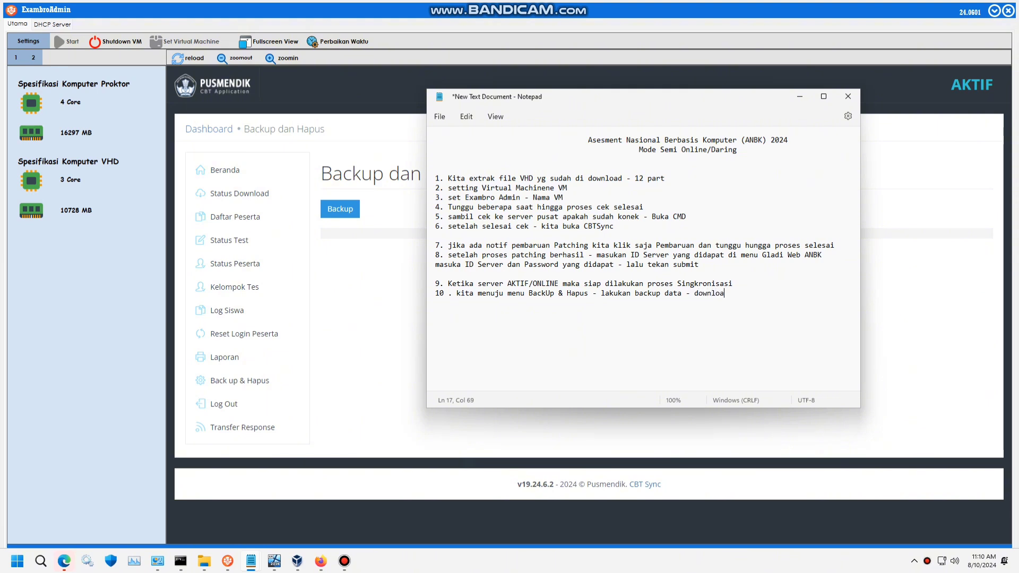
{"action": "type", "text": "d - hapus data"}
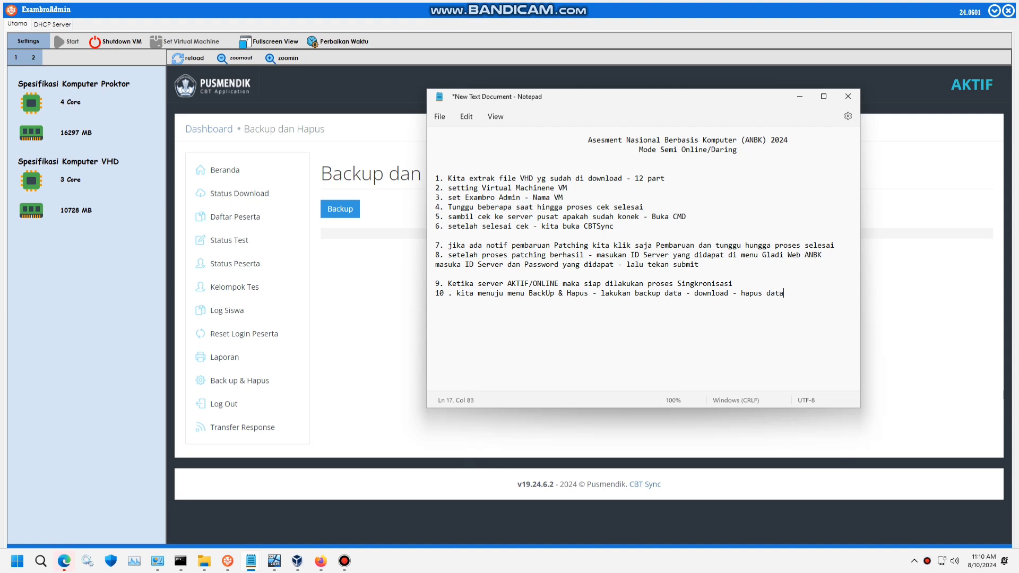
- Add step 11: Status Download, refresh data, Singkron, wait until all downloaded (ada 9 data)
{"action": "key", "text": "Return"}
{"action": "type", "text": "11. selanjutnya"}
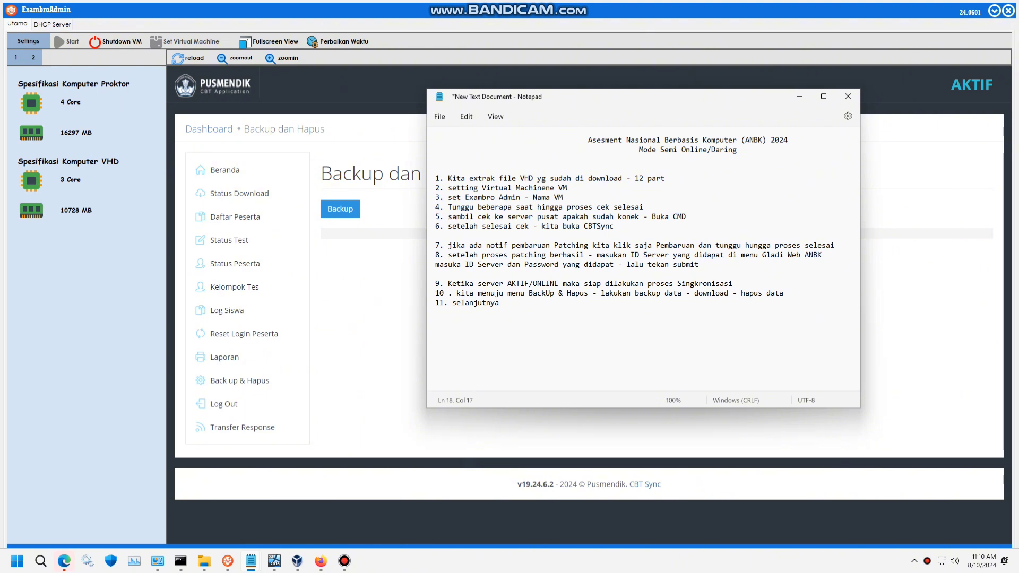
{"action": "type", "text": " menuju menu Status D"}
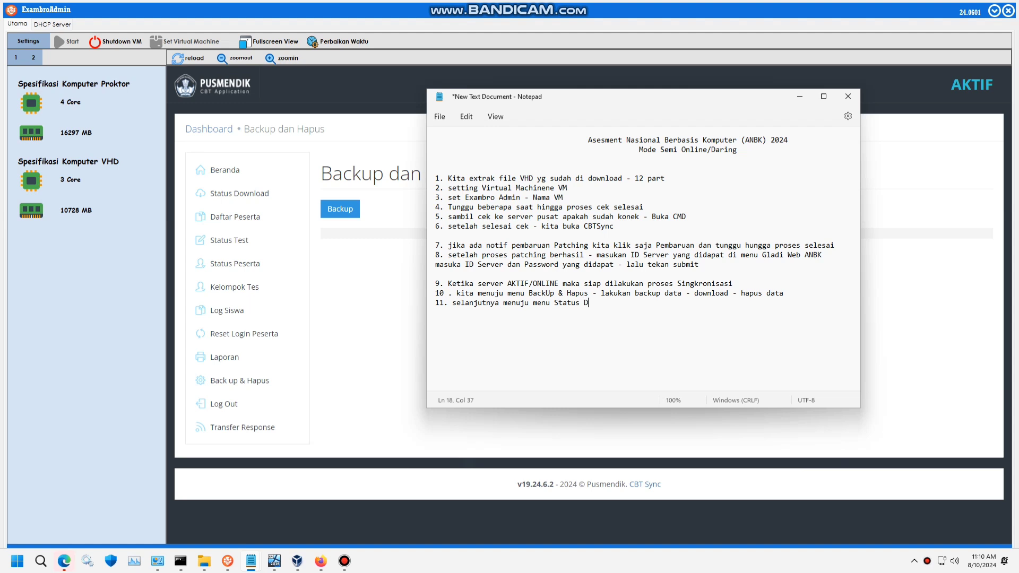
{"action": "type", "text": "w"}
{"action": "type", "text": "ownload"}
{"action": "type", "text": " - refre"}
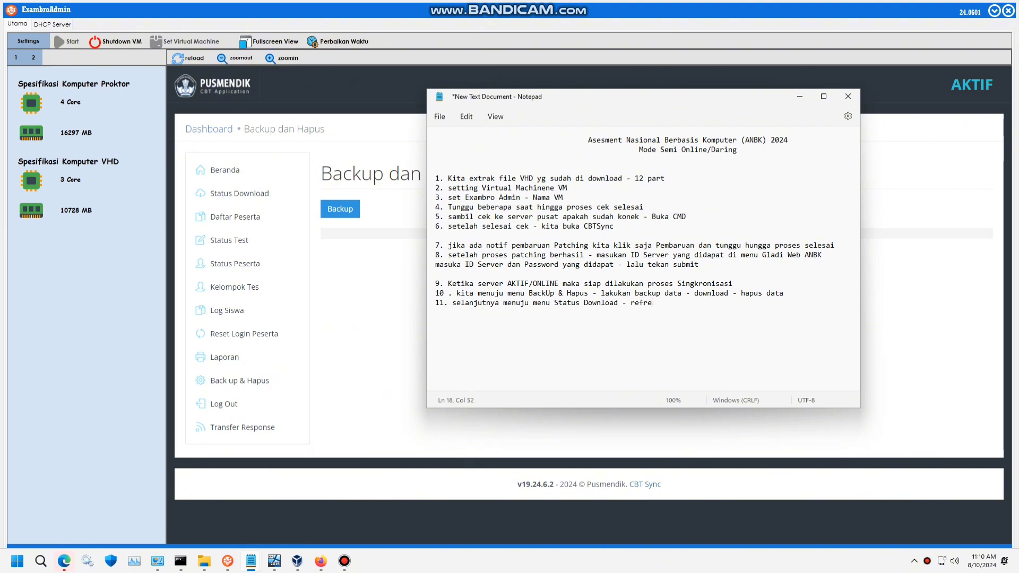
{"action": "type", "text": "sh data - Singron"}
{"action": "key", "text": "BackSpace"}
{"action": "key", "text": "BackSpace"}
{"action": "key", "text": "BackSpace"}
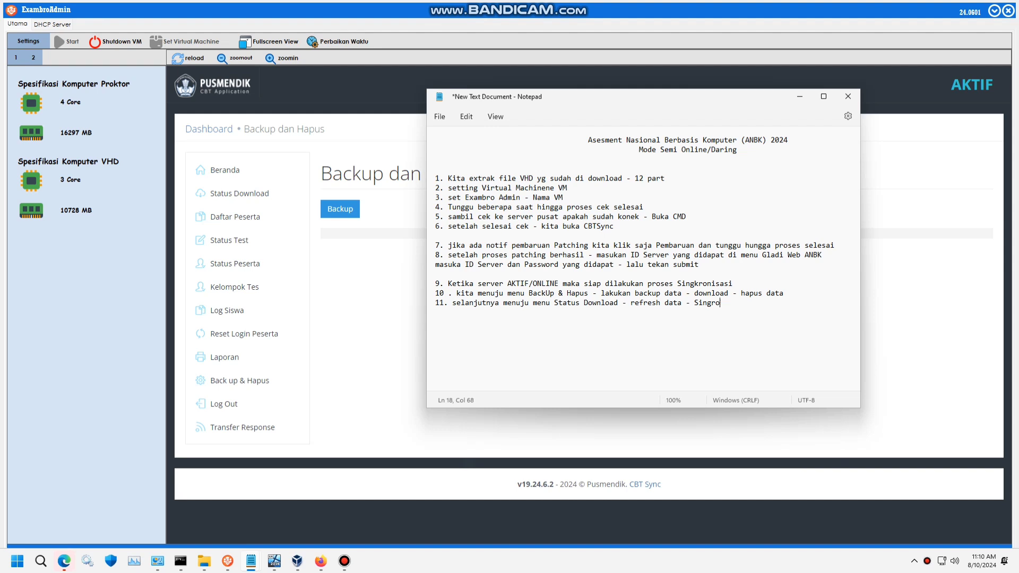
{"action": "type", "text": "kron tunggu hin"}
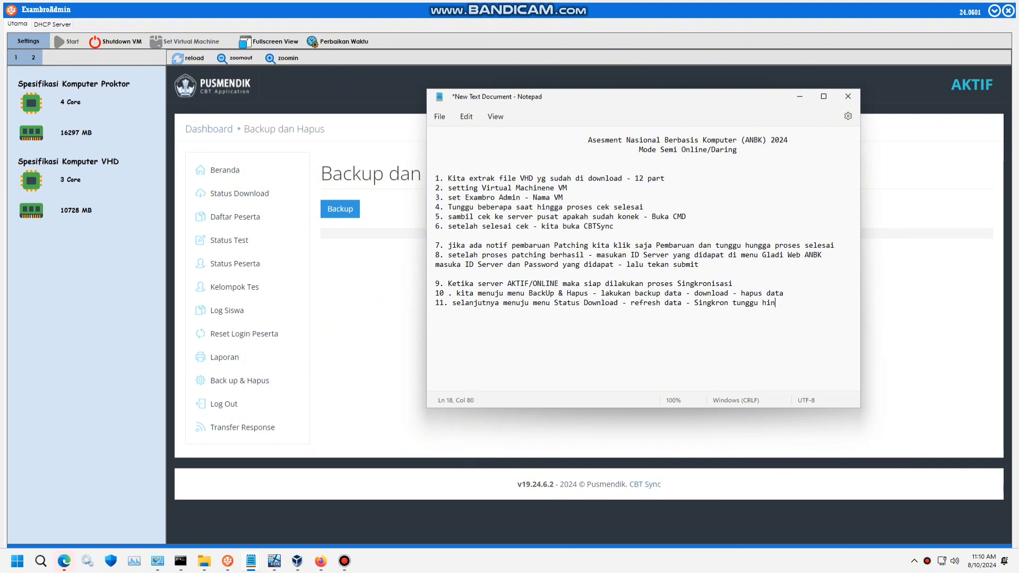
{"action": "type", "text": "gga semua data terdo"}
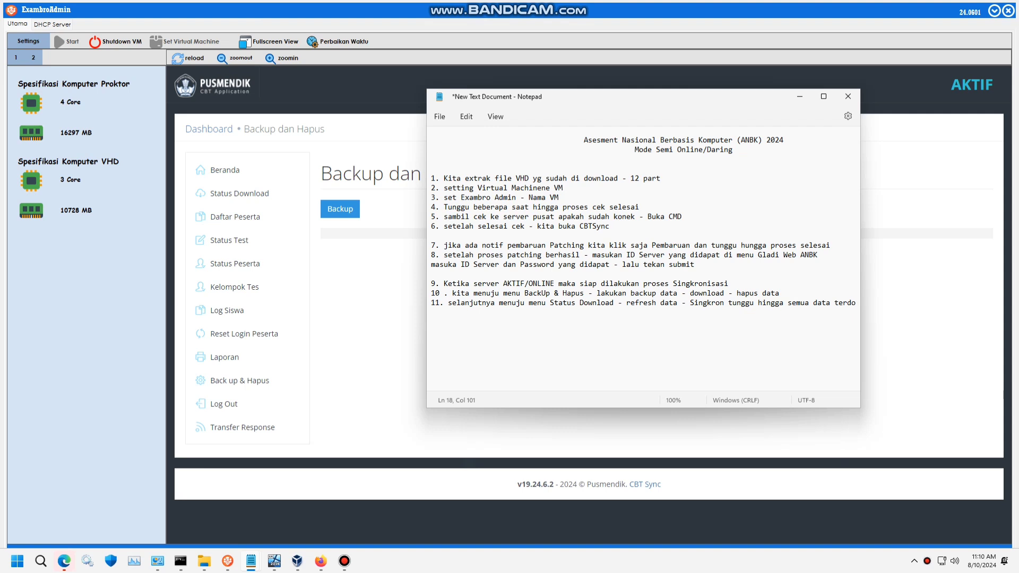
{"action": "key", "text": "BackSpace"}
{"action": "key", "text": "BackSpace"}
{"action": "key", "text": "BackSpace"}
{"action": "key", "text": "BackSpace"}
{"action": "key", "text": "BackSpace"}
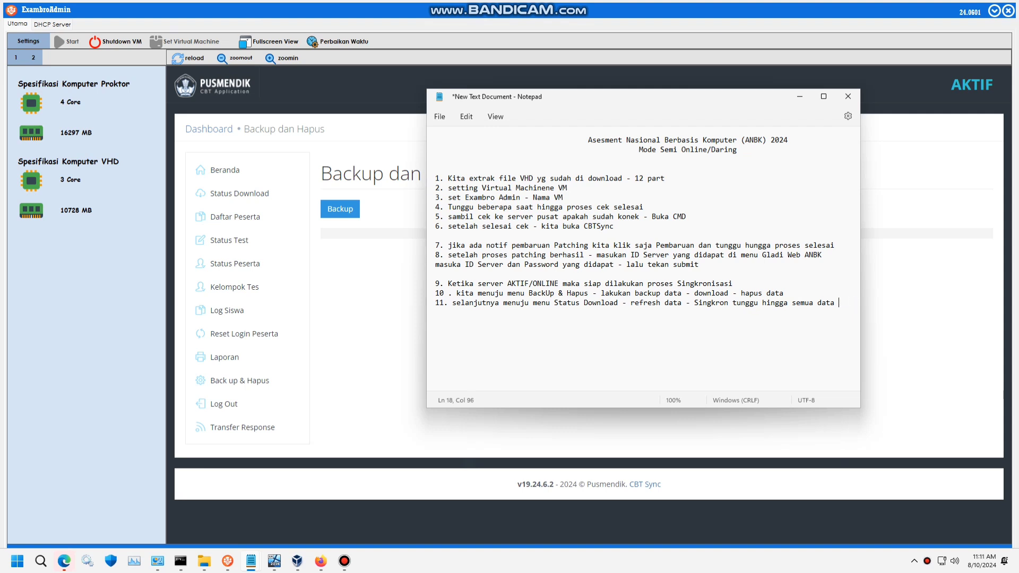
{"action": "key", "text": "Return"}
{"action": "type", "text": "terdownload semua"}
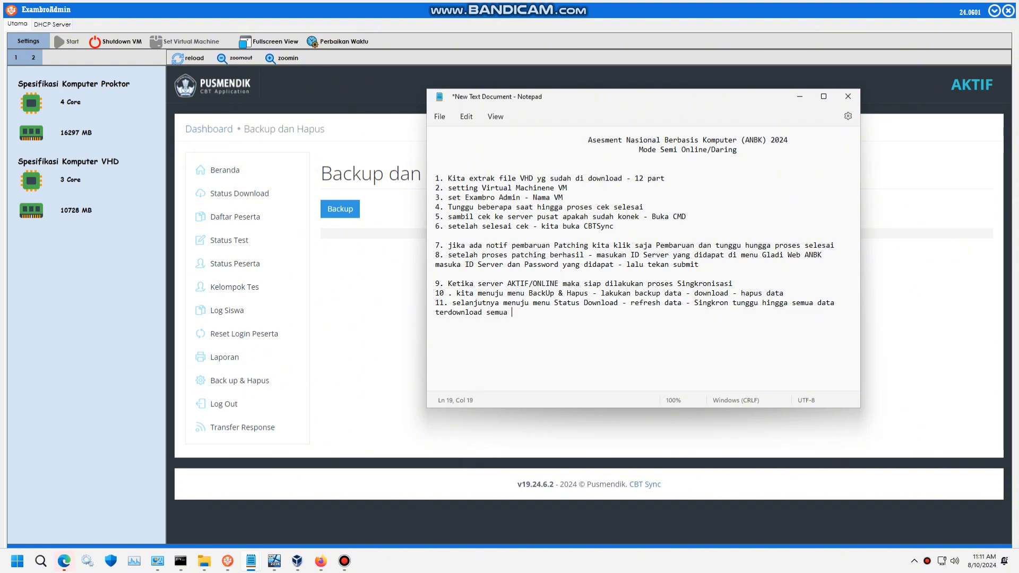
{"action": "type", "text": " (ada ("}
{"action": "key", "text": "BackSpace"}
{"action": "type", "text": "9 "}
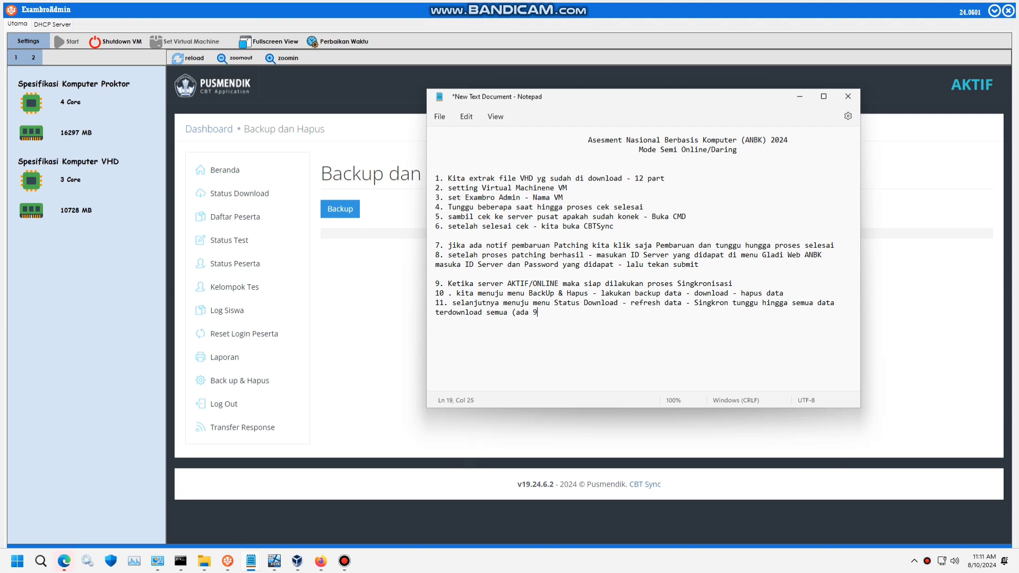
{"action": "type", "text": "data)."}
- Back up the exam data and save the backup file to Downloads\Gladi Bersih SMA 24
{"action": "left_click", "coordinate": [801, 97]}
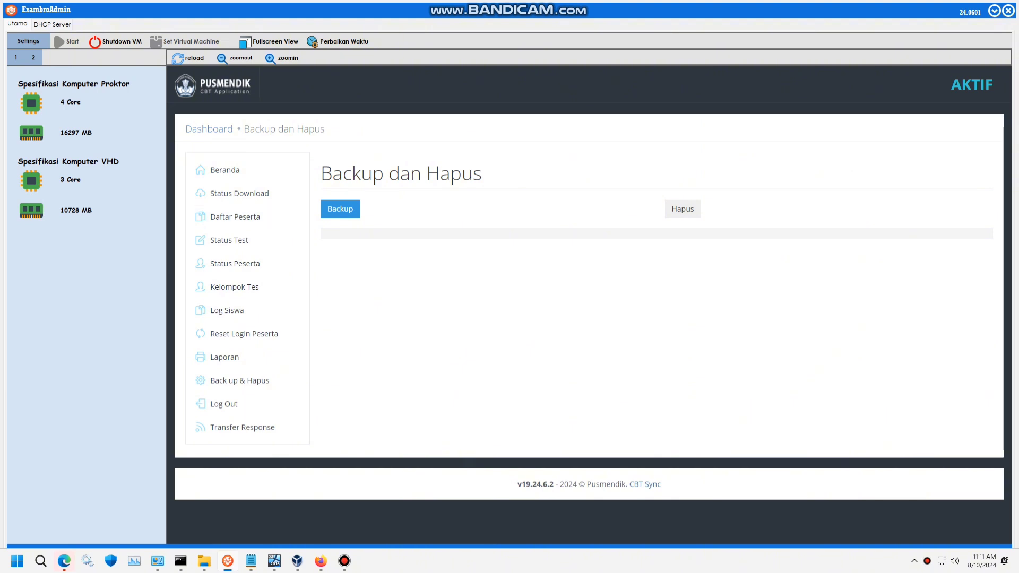
{"action": "left_click", "coordinate": [340, 208]}
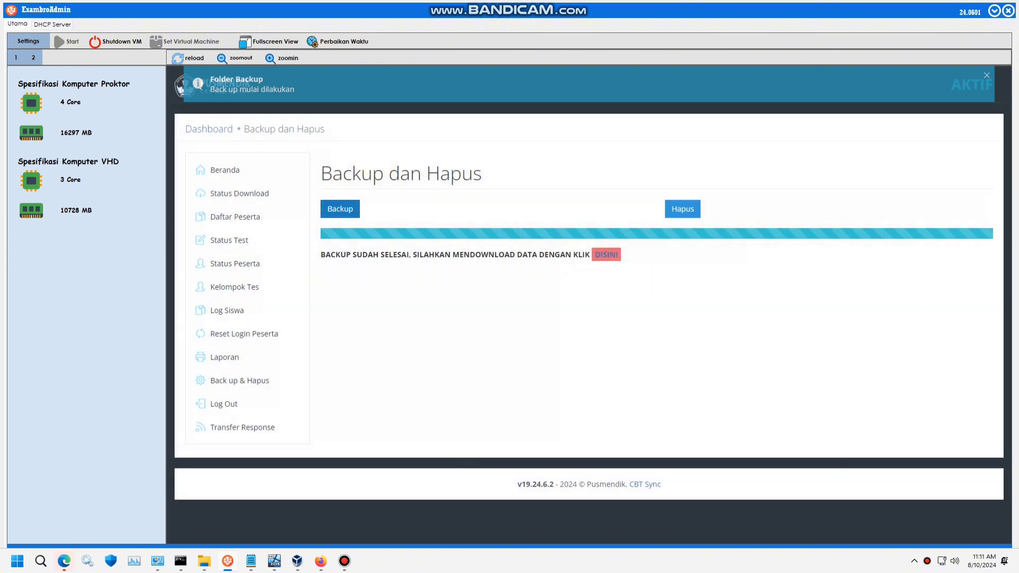
{"action": "left_click", "coordinate": [606, 254]}
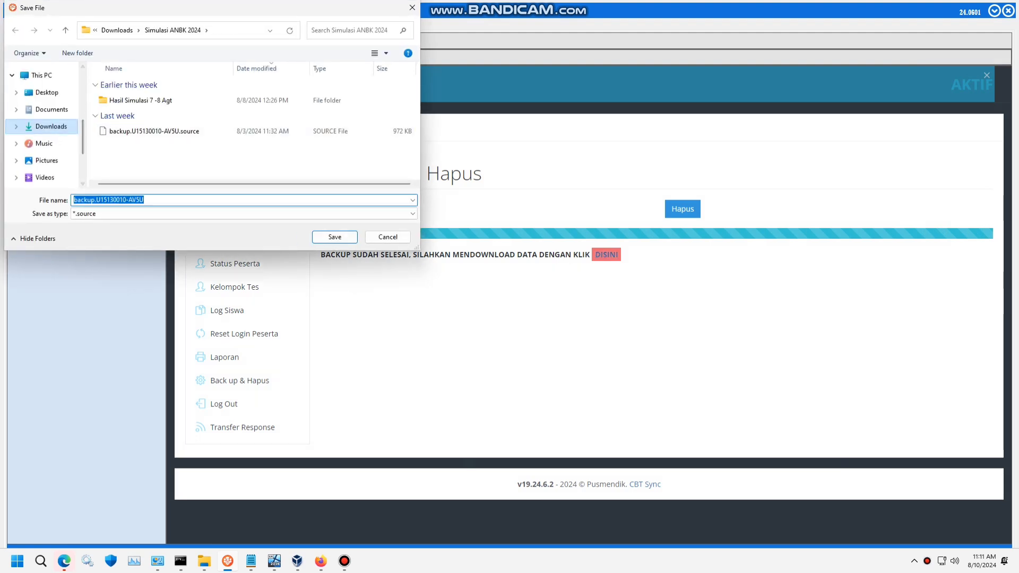
{"action": "left_click", "coordinate": [51, 127]}
{"action": "double_click", "coordinate": [139, 131]}
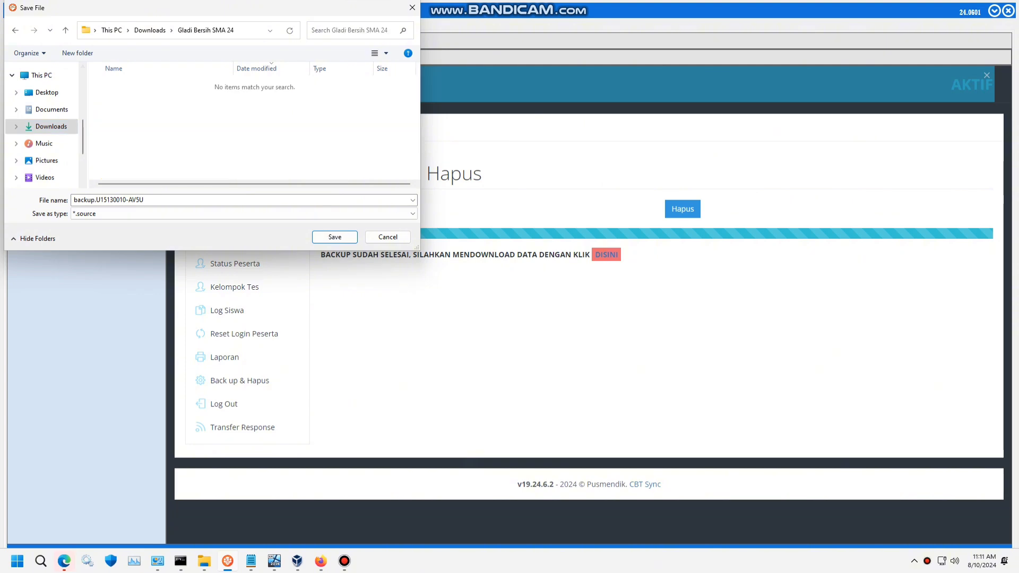
{"action": "key", "text": "Return"}
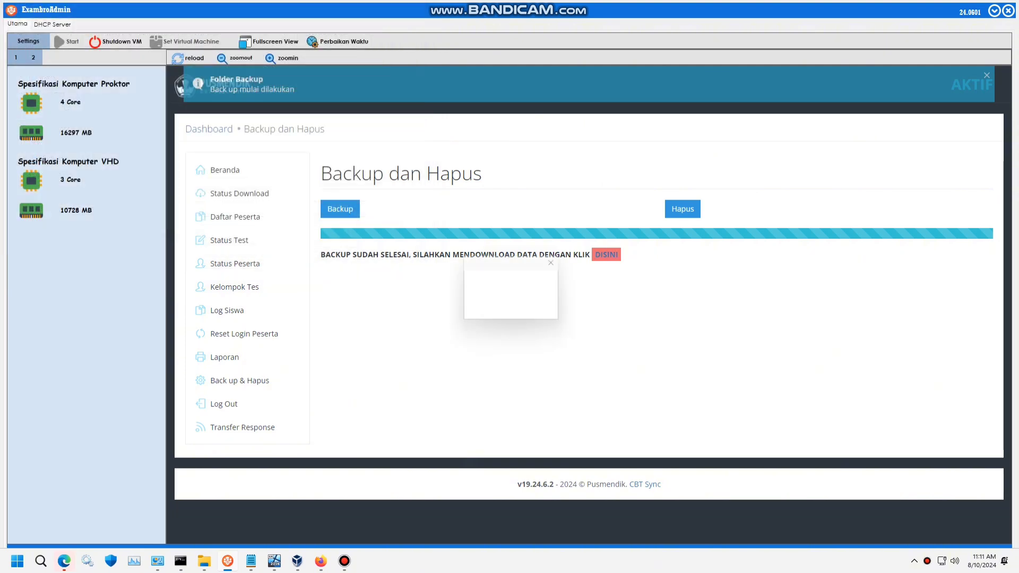
{"action": "key", "text": "Return"}
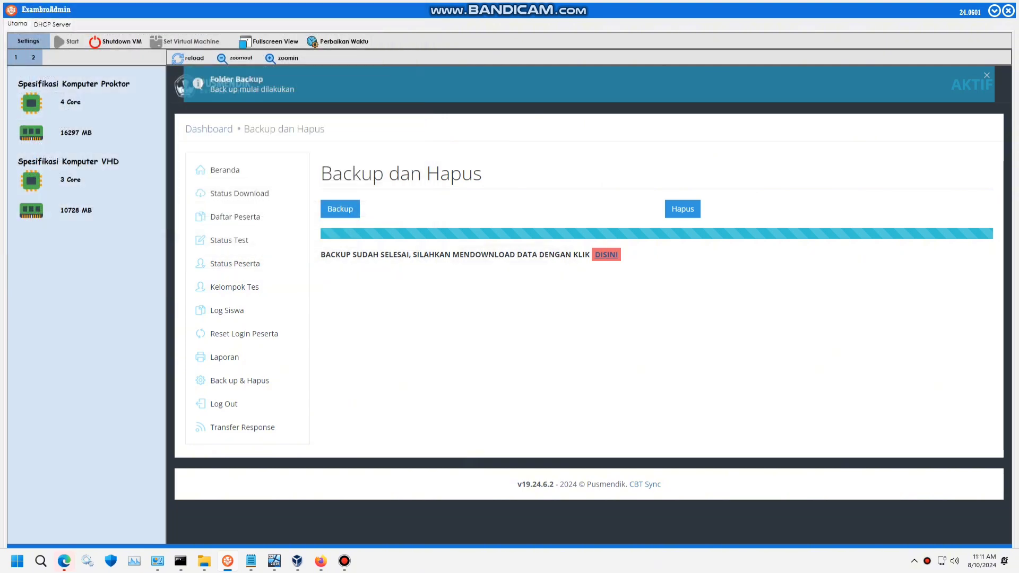
- Delete all existing data, ticking the confirmation and choosing Iya
{"action": "left_click", "coordinate": [682, 209]}
{"action": "left_click", "coordinate": [443, 322]}
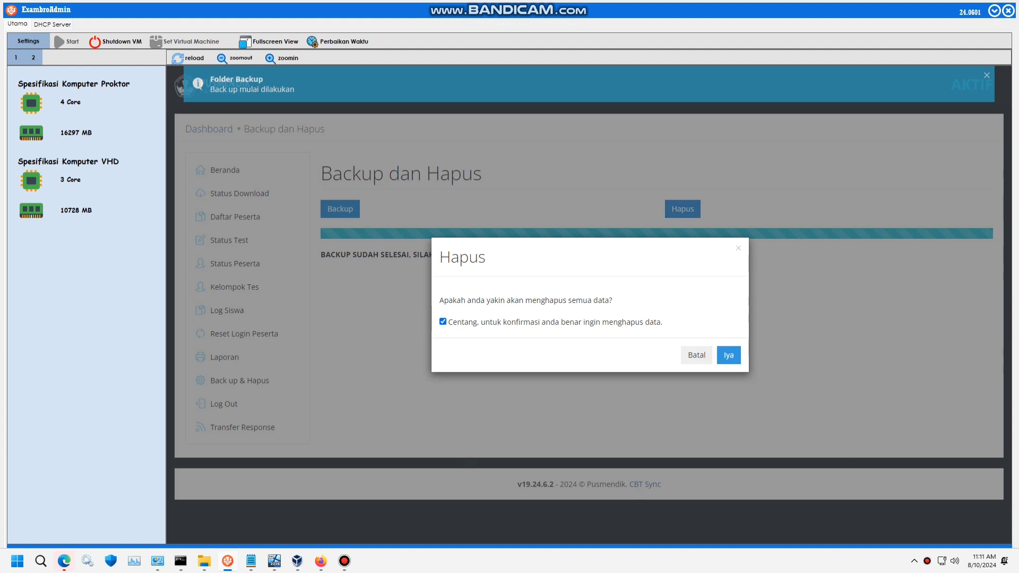
{"action": "left_click", "coordinate": [728, 356]}
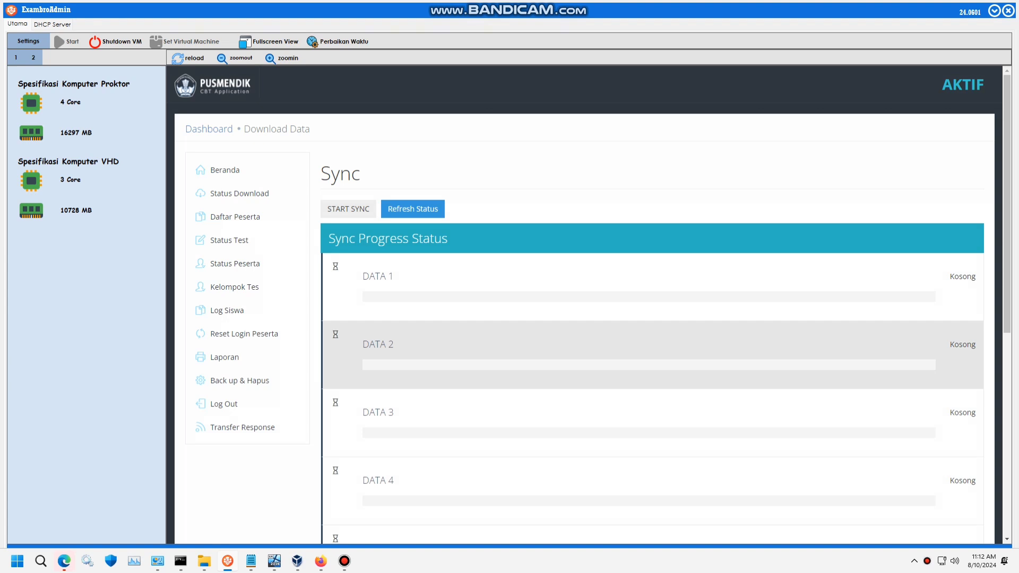
- Refresh the download status, review the nine data sets, and close the summary
{"action": "left_click", "coordinate": [413, 209]}
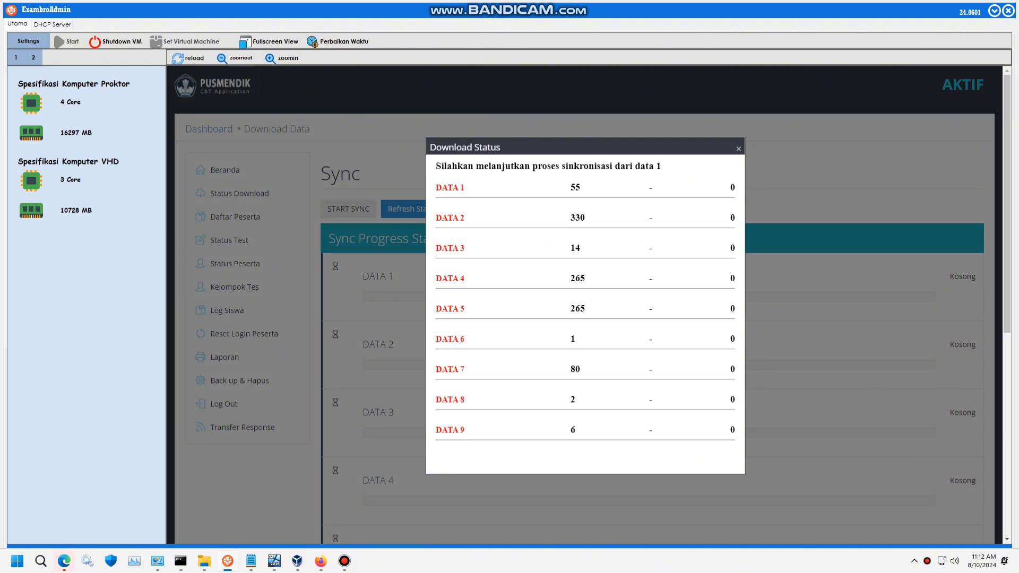
{"action": "left_click", "coordinate": [344, 561]}
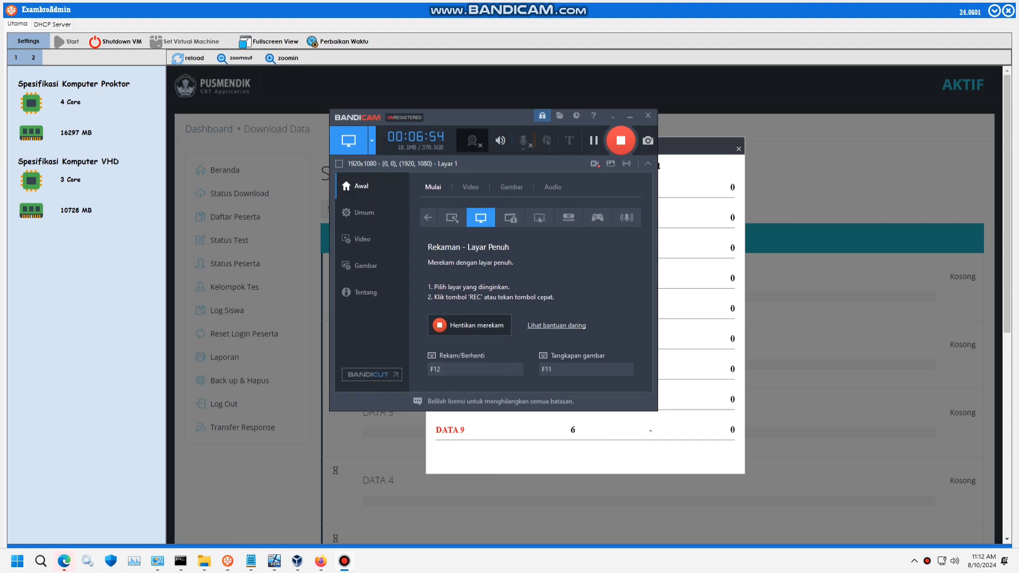
{"action": "left_click", "coordinate": [345, 561]}
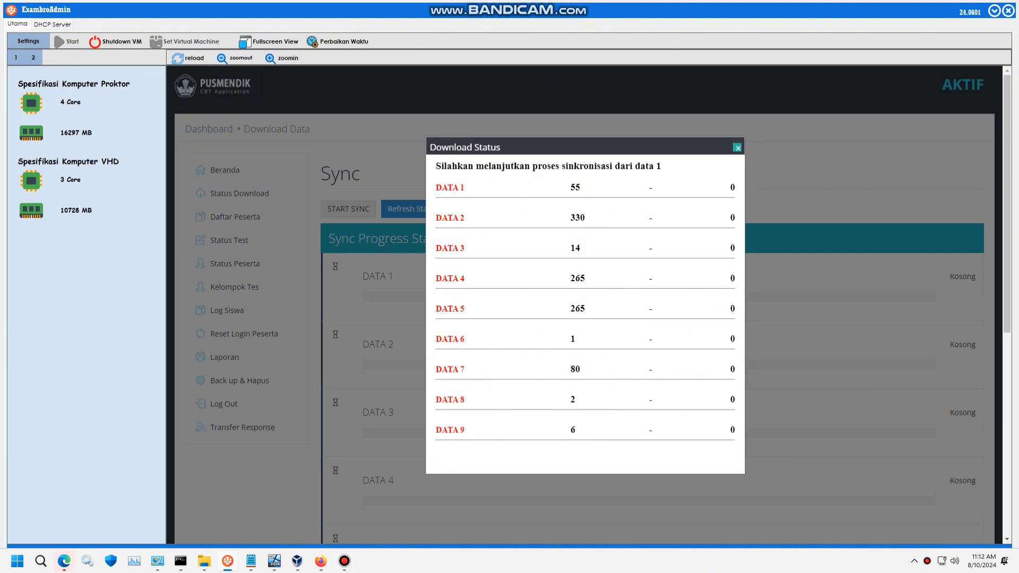
{"action": "left_click", "coordinate": [737, 147]}
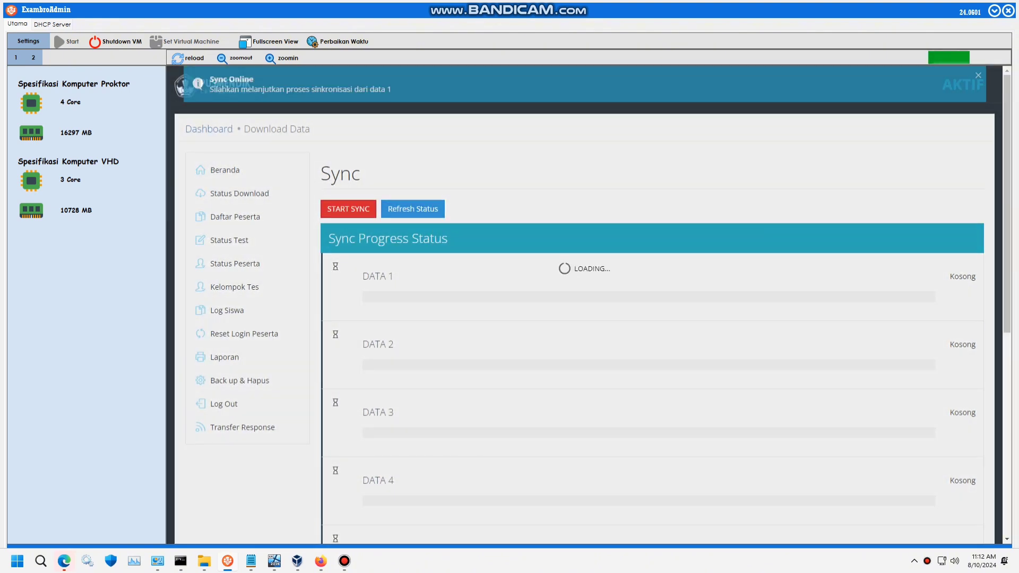
- Insert 'START' before Singkron in step 11 and minimize the notes
{"action": "left_click", "coordinate": [251, 562]}
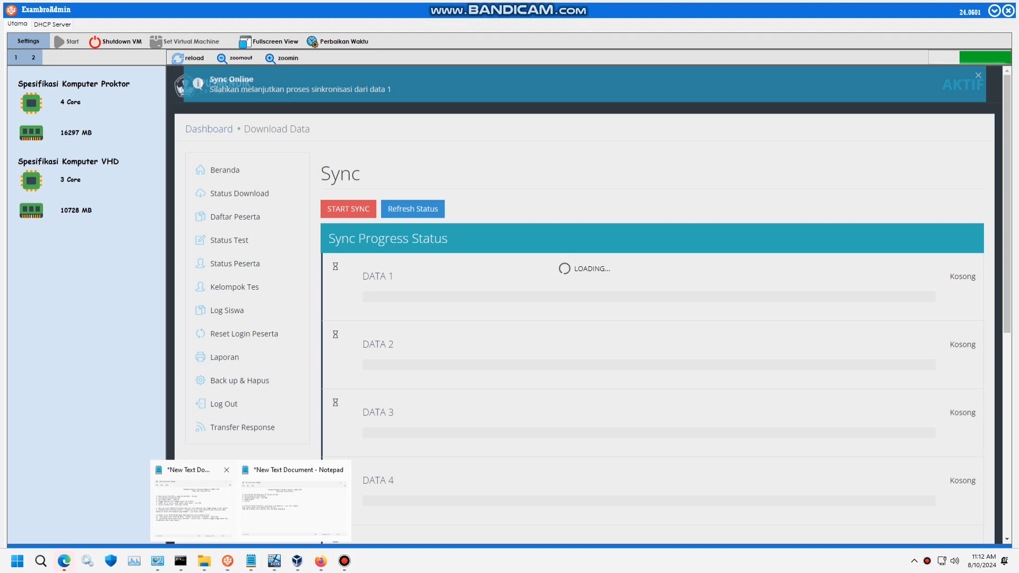
{"action": "left_click", "coordinate": [194, 504]}
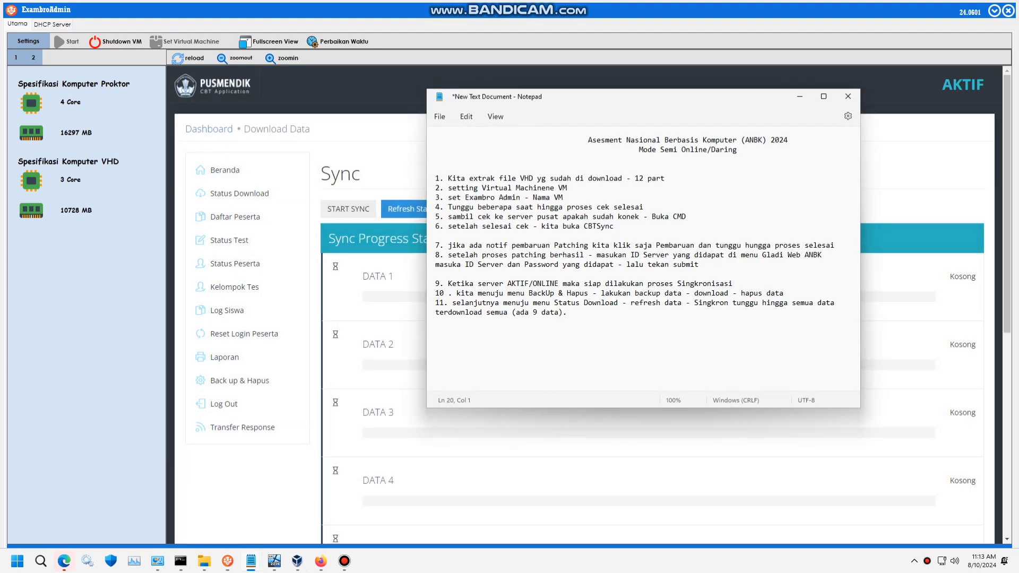
{"action": "left_click", "coordinate": [694, 303]}
{"action": "type", "text": "START S"}
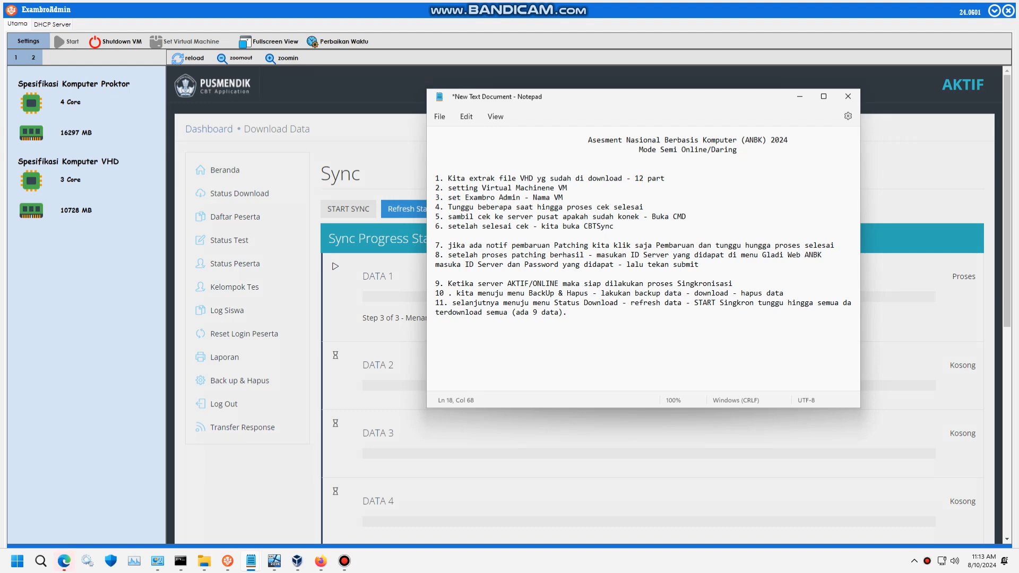
{"action": "left_click_drag", "start_coordinate": [695, 303], "coordinate": [745, 302]}
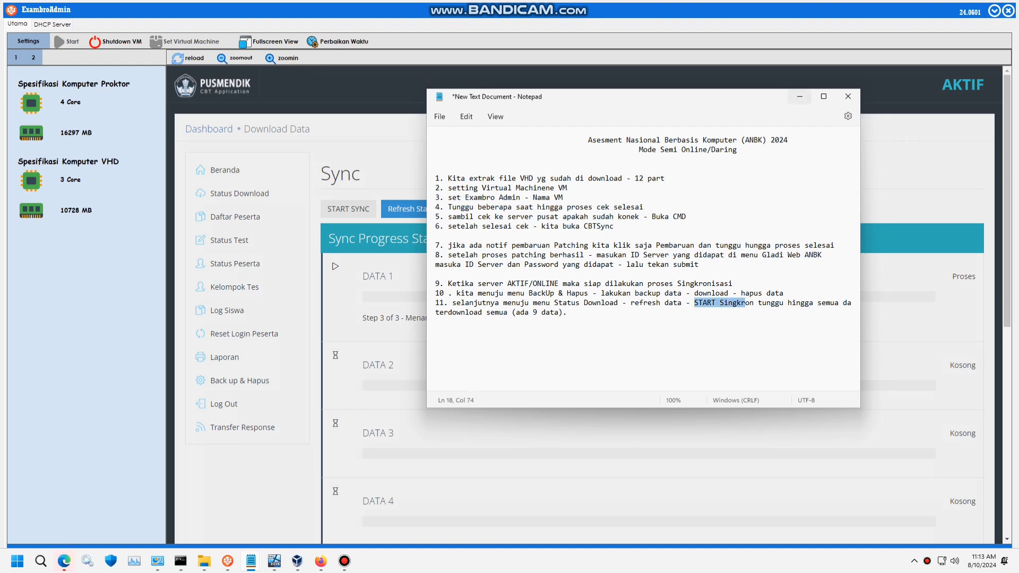
{"action": "left_click", "coordinate": [799, 96]}
{"action": "scroll", "coordinate": [584, 303], "scroll_direction": "down", "scroll_amount": 6}
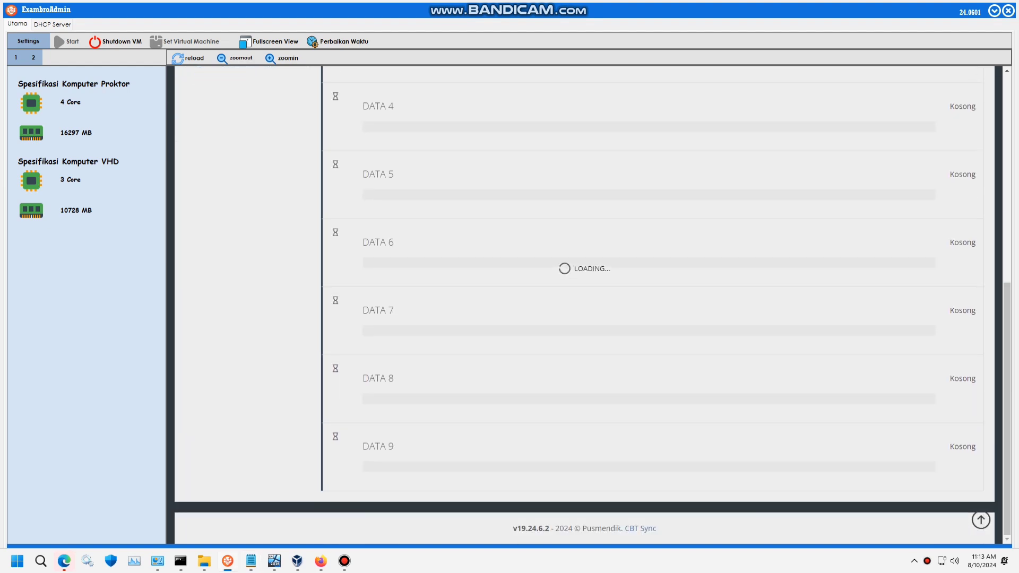
- Scroll the Sync Progress Status list to watch DATA 1–4 reach Selesai and DATA 5 process
{"action": "scroll", "coordinate": [584, 302], "scroll_direction": "up", "scroll_amount": 5}
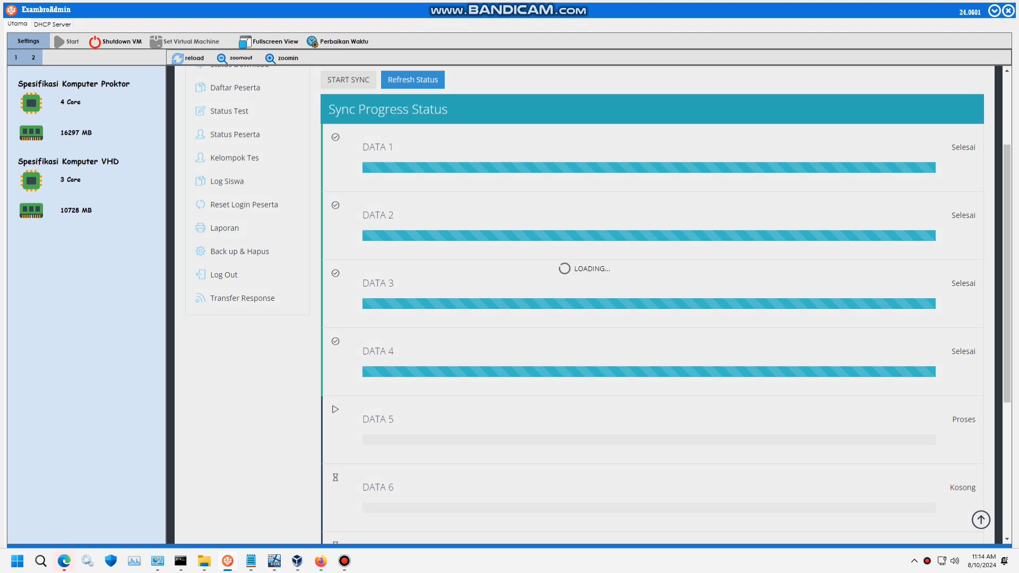
{"action": "scroll", "coordinate": [589, 300], "scroll_direction": "down", "scroll_amount": 4}
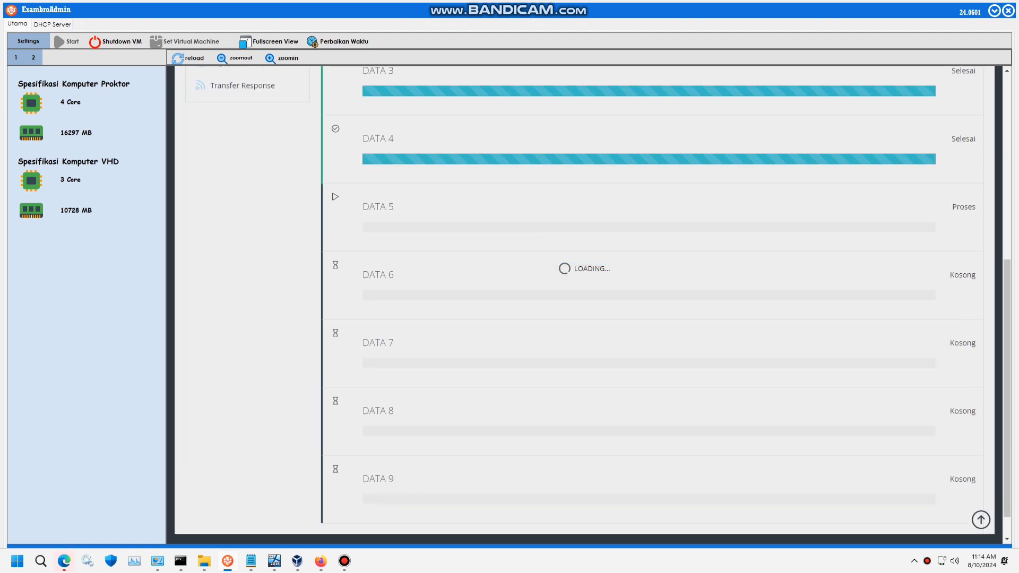
{"action": "scroll", "coordinate": [589, 300], "scroll_direction": "down", "scroll_amount": 1}
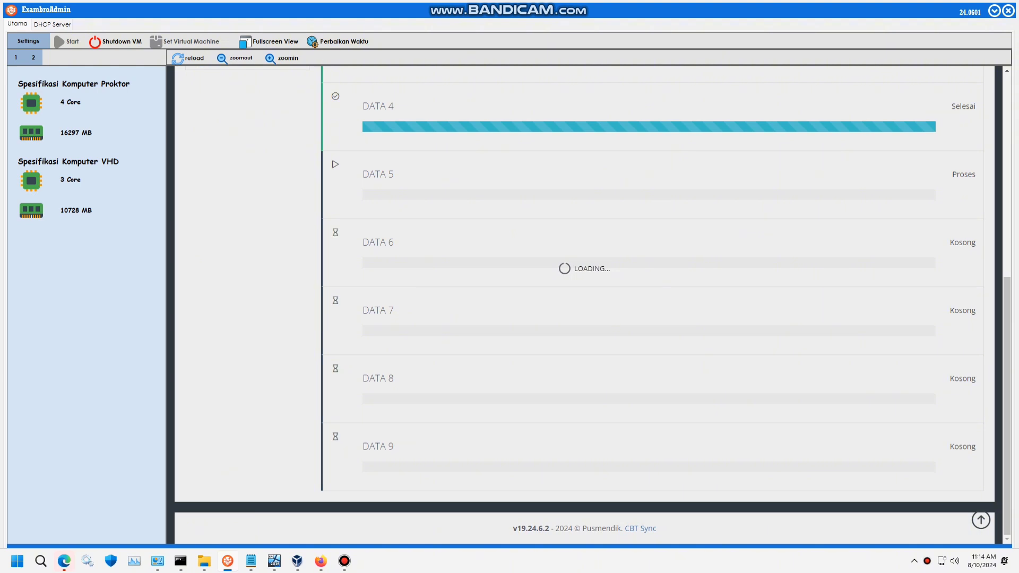
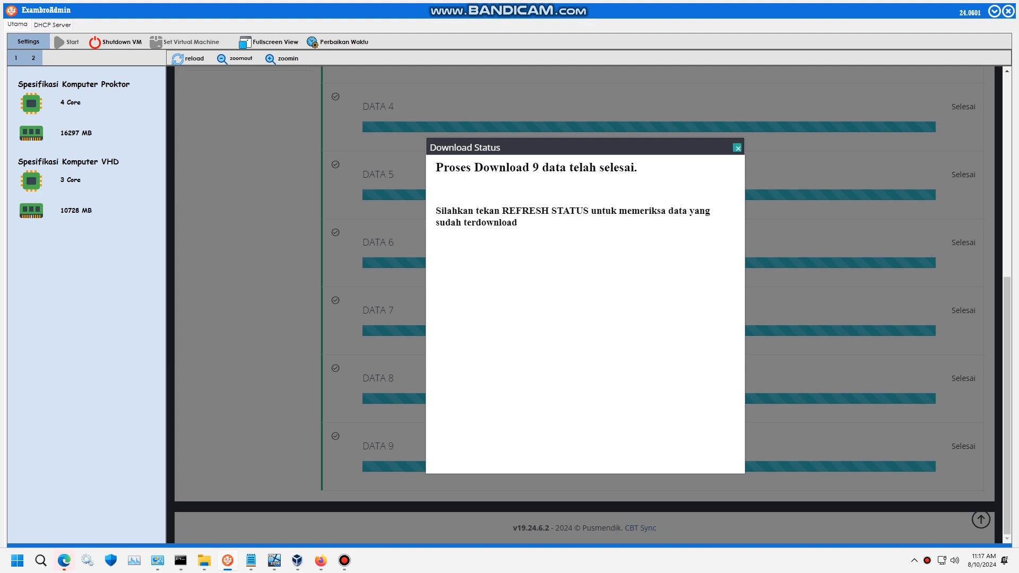
- Dismiss the download-finished notice, confirm DATA 1–9 are all downloaded, and close the status summary
{"action": "left_click", "coordinate": [737, 148]}
{"action": "scroll", "coordinate": [637, 255], "scroll_direction": "up", "scroll_amount": 7}
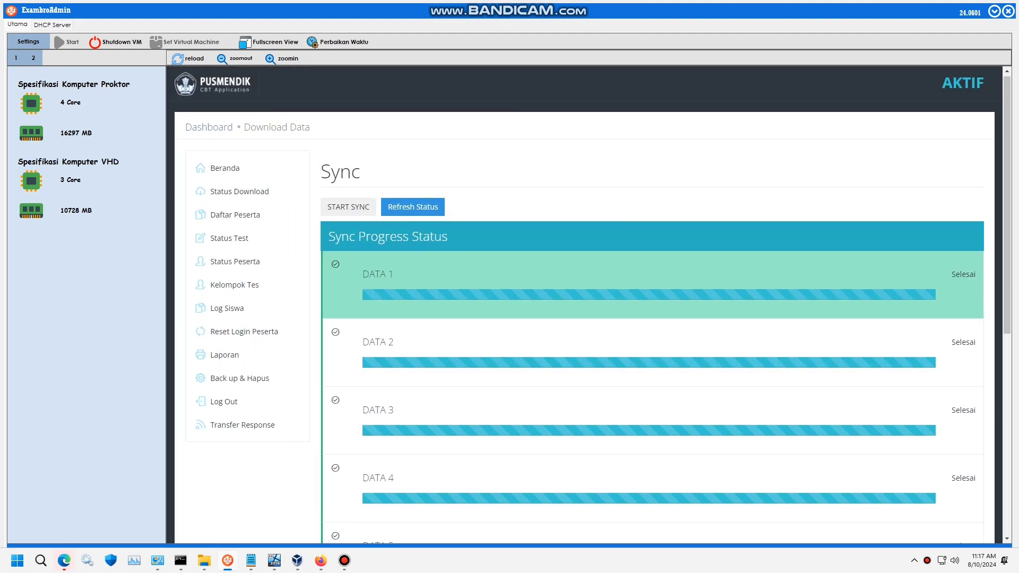
{"action": "left_click", "coordinate": [413, 209]}
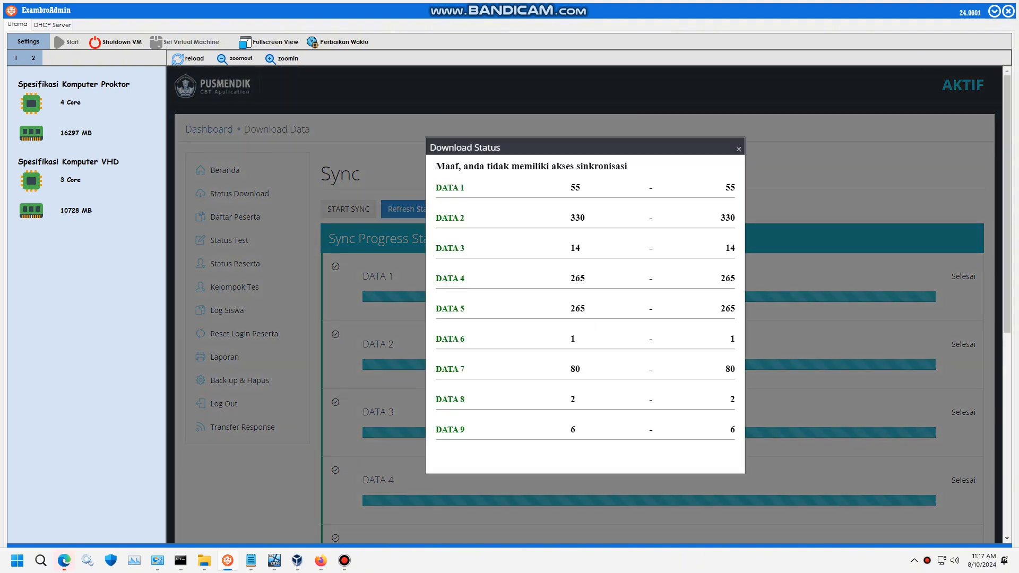
{"action": "left_click", "coordinate": [739, 148]}
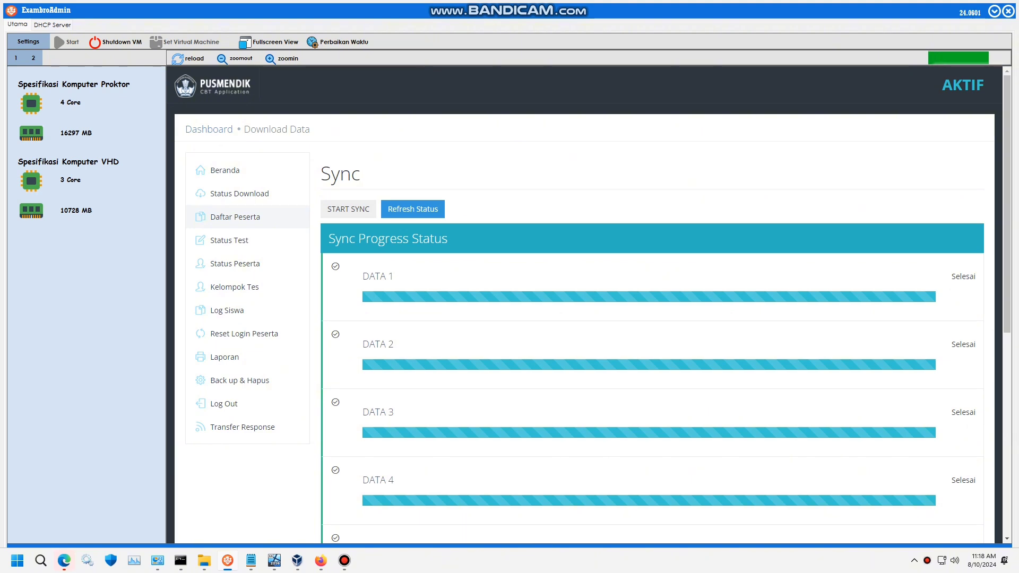
- Scroll through the Daftar Peserta table, then go to the Status Tes page
{"action": "scroll", "coordinate": [247, 265], "scroll_direction": "down", "scroll_amount": 6}
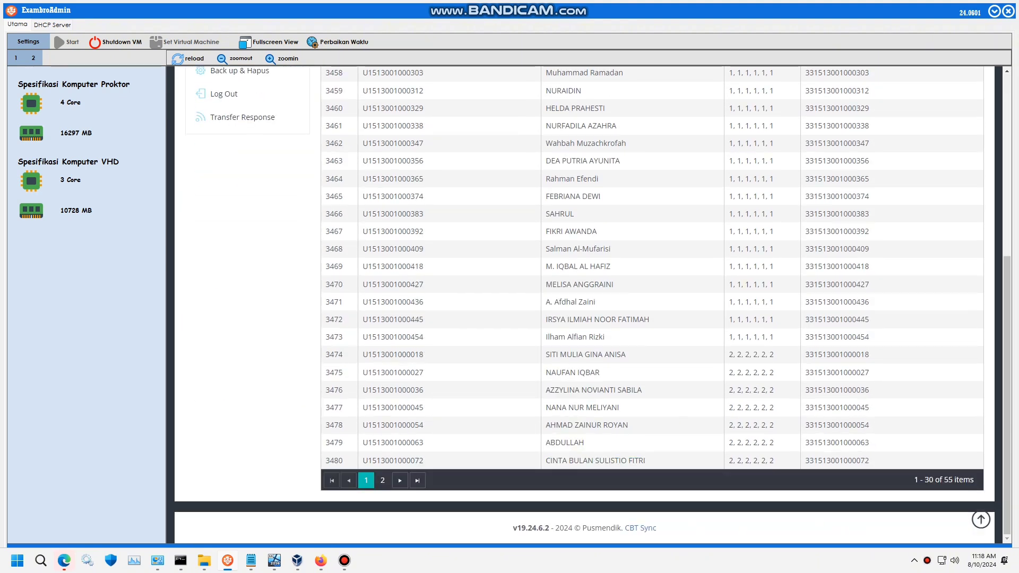
{"action": "scroll", "coordinate": [584, 305], "scroll_direction": "up", "scroll_amount": 5}
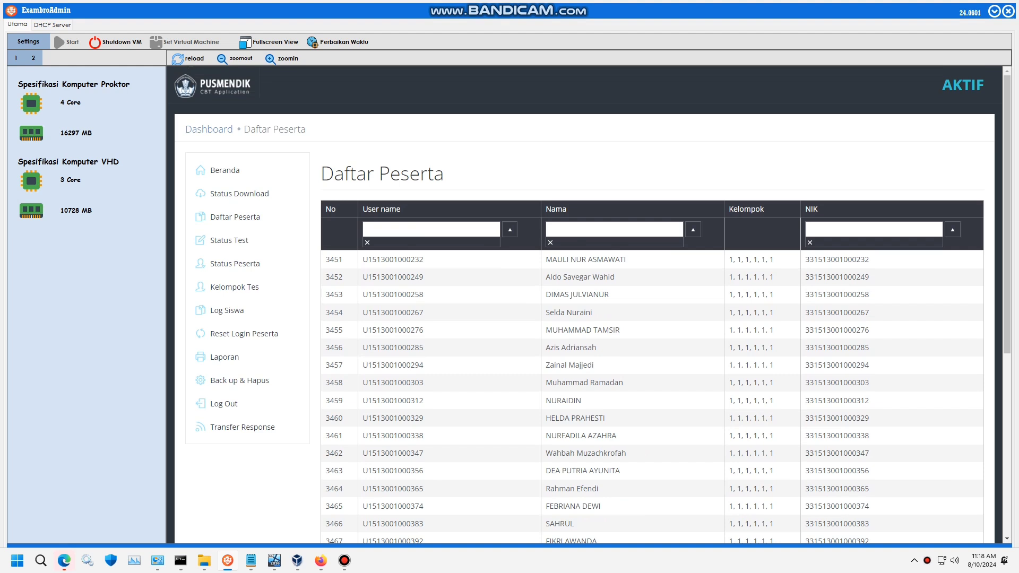
{"action": "left_click", "coordinate": [229, 241]}
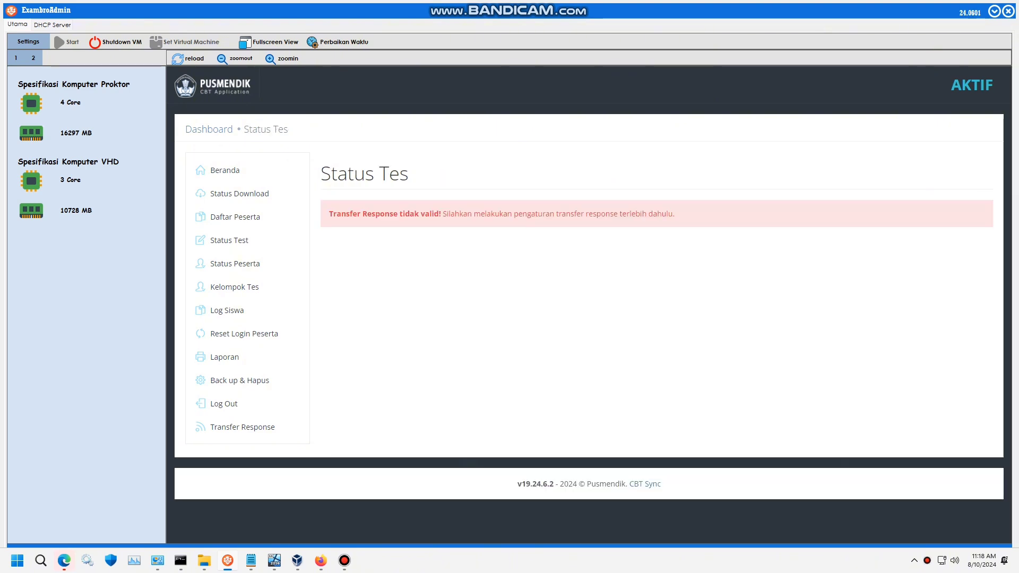
- Add step 12 to the Gladi notes: after Singkron, set up Transfer Respon using a Flasdisk
{"action": "left_click", "coordinate": [250, 560]}
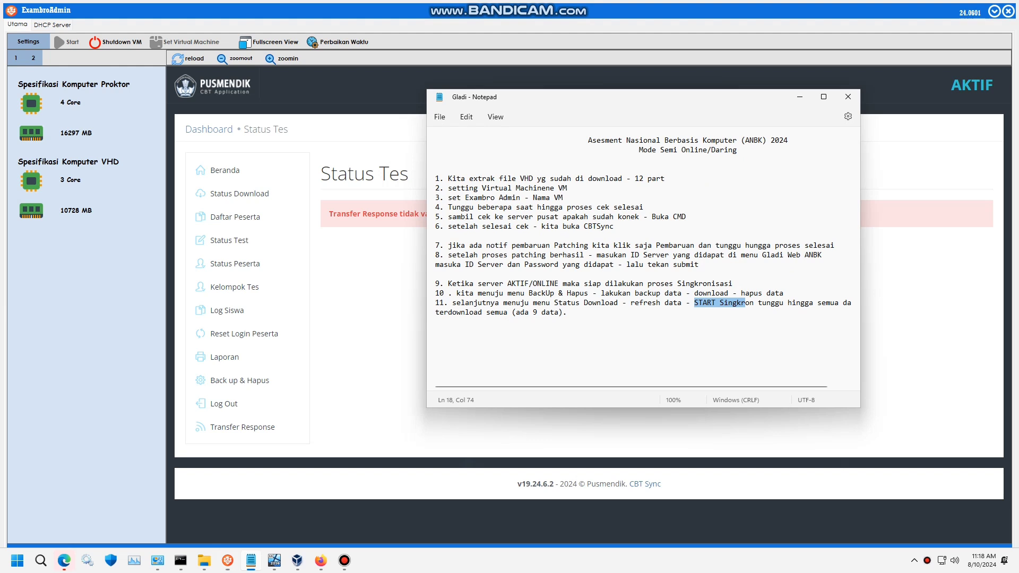
{"action": "left_click", "coordinate": [435, 322]}
{"action": "key", "text": "Return"}
{"action": "type", "text": "12"}
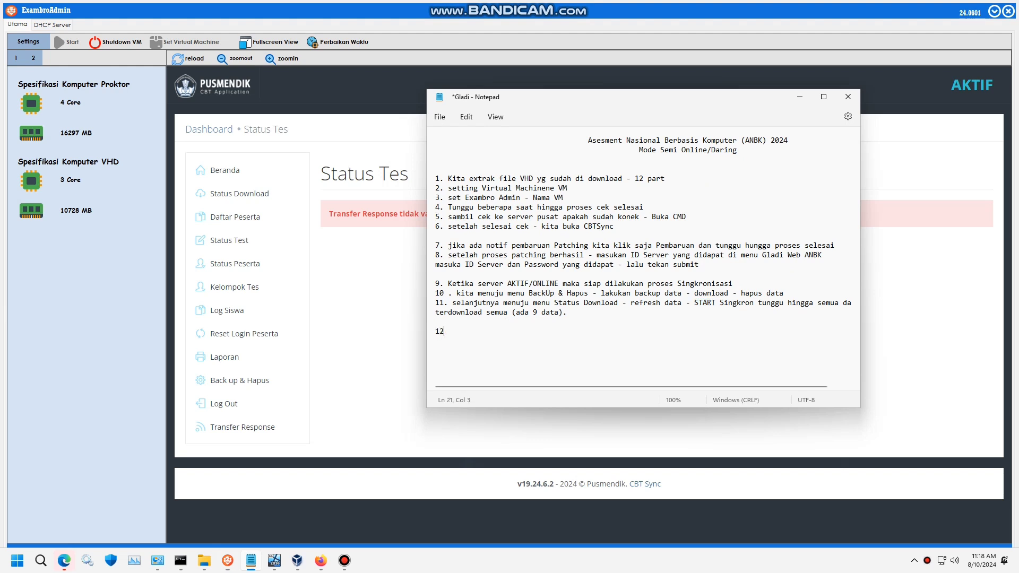
{"action": "type", "text": ". setelah berhasi"}
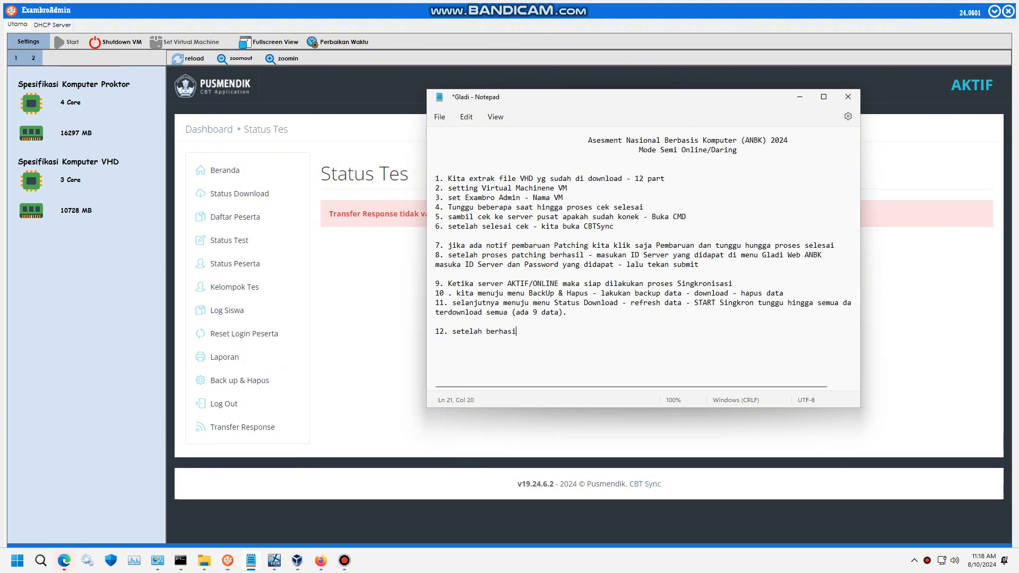
{"action": "type", "text": "l Singkron - kita se"}
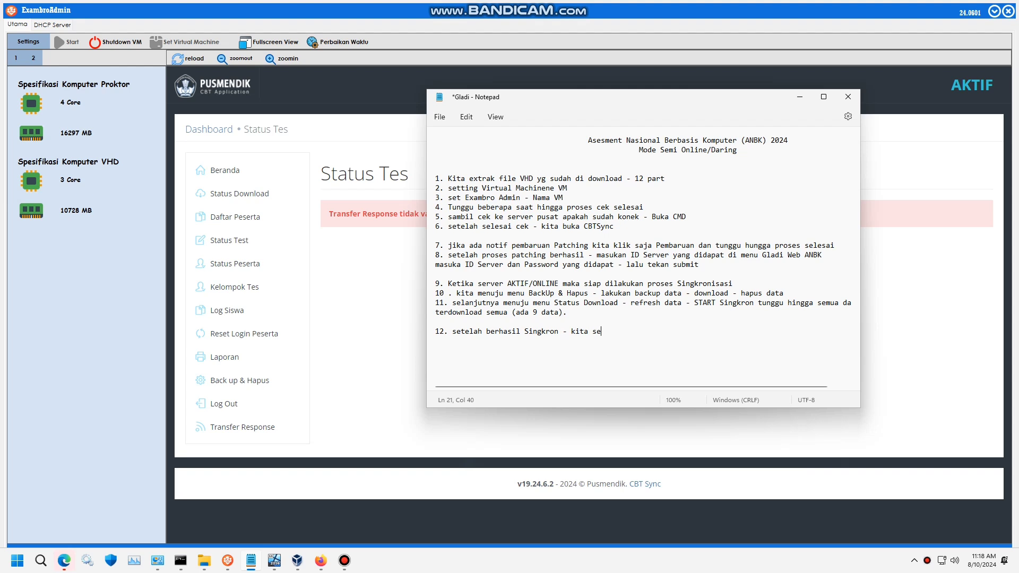
{"action": "type", "text": "tting Transfer Respon mengg"}
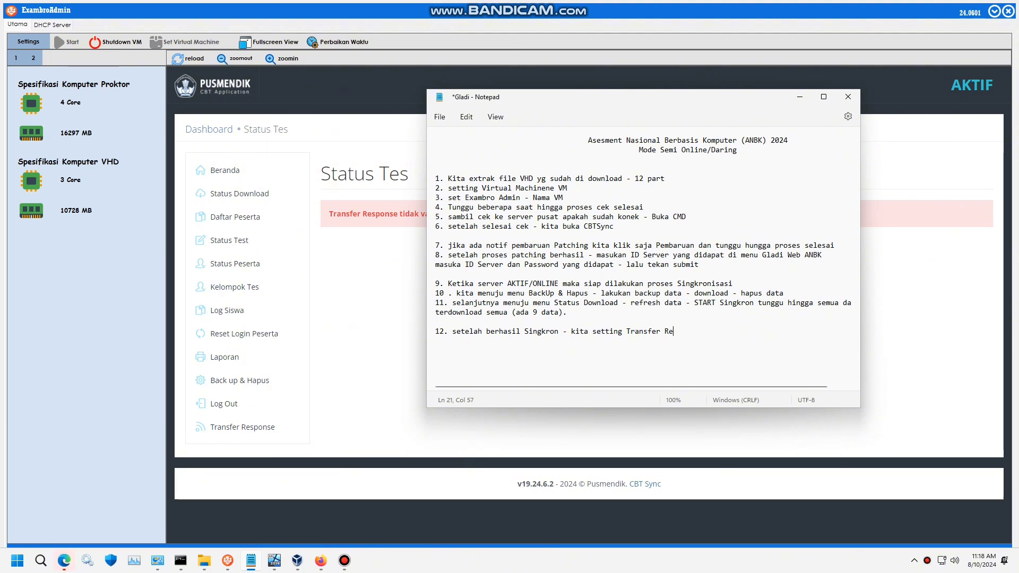
{"action": "type", "text": "unakan Flasdik"}
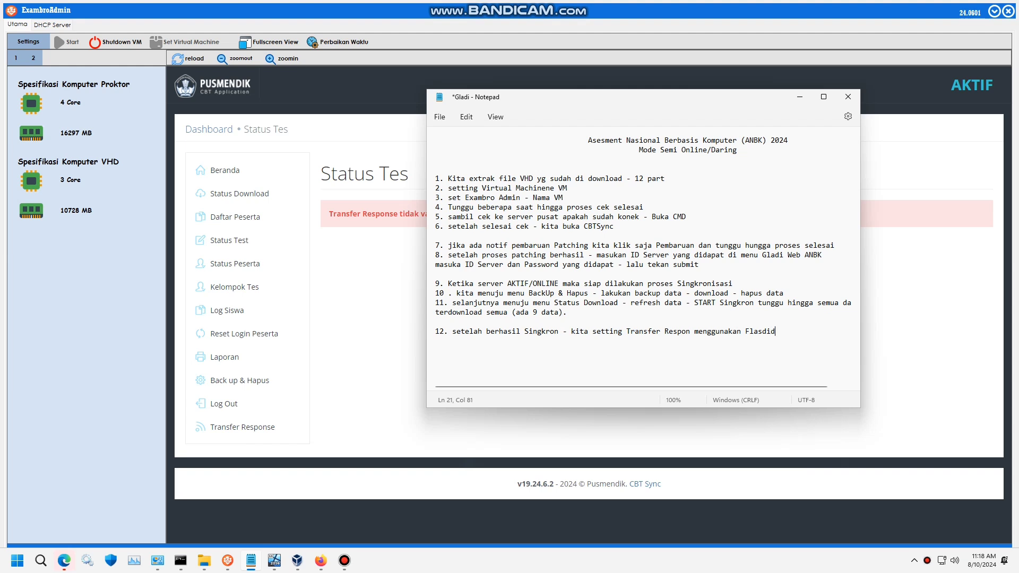
{"action": "key", "text": "BackSpace"}
{"action": "type", "text": "sk"}
{"action": "key", "text": "Return"}
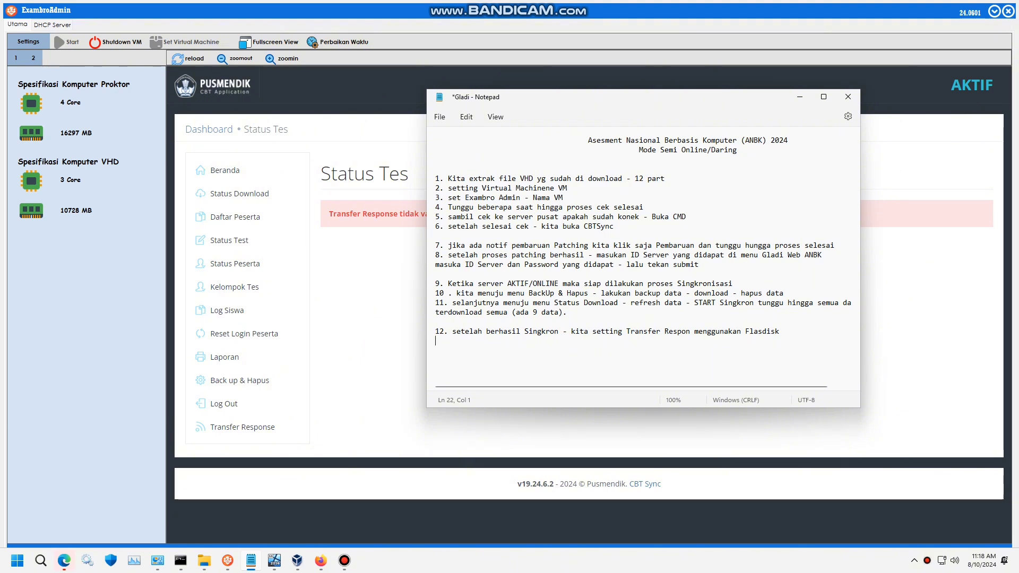
{"action": "key", "text": "alt+Tab"}
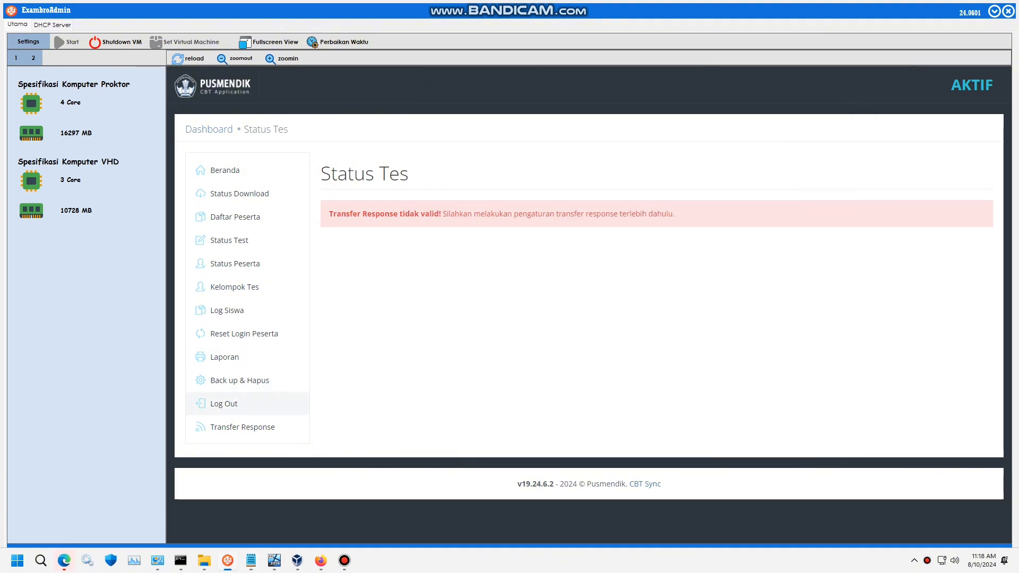
- Go to the Transfer Response settings page, then switch to File Explorer
{"action": "left_click", "coordinate": [242, 427]}
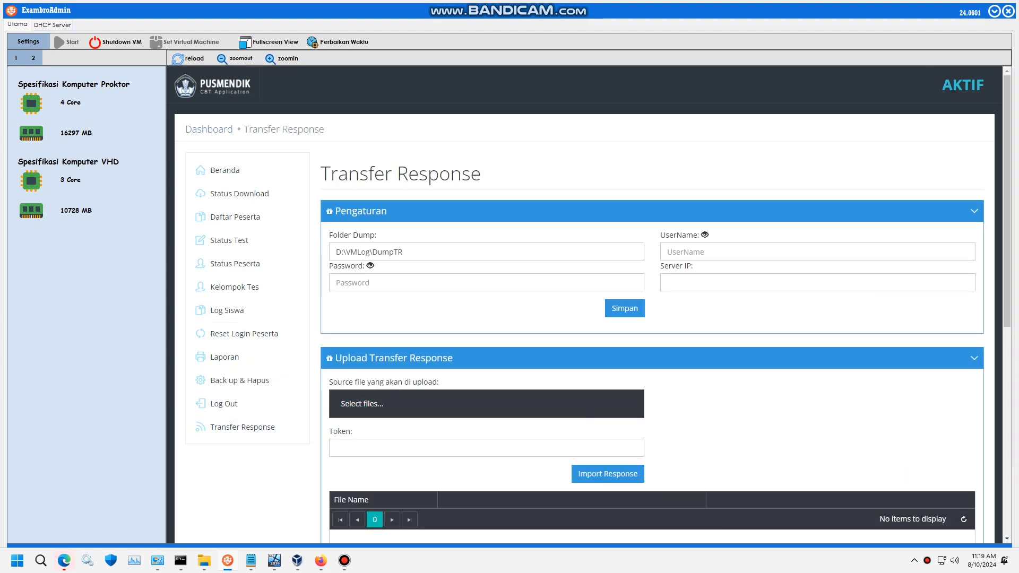
{"action": "key", "text": "alt+Tab"}
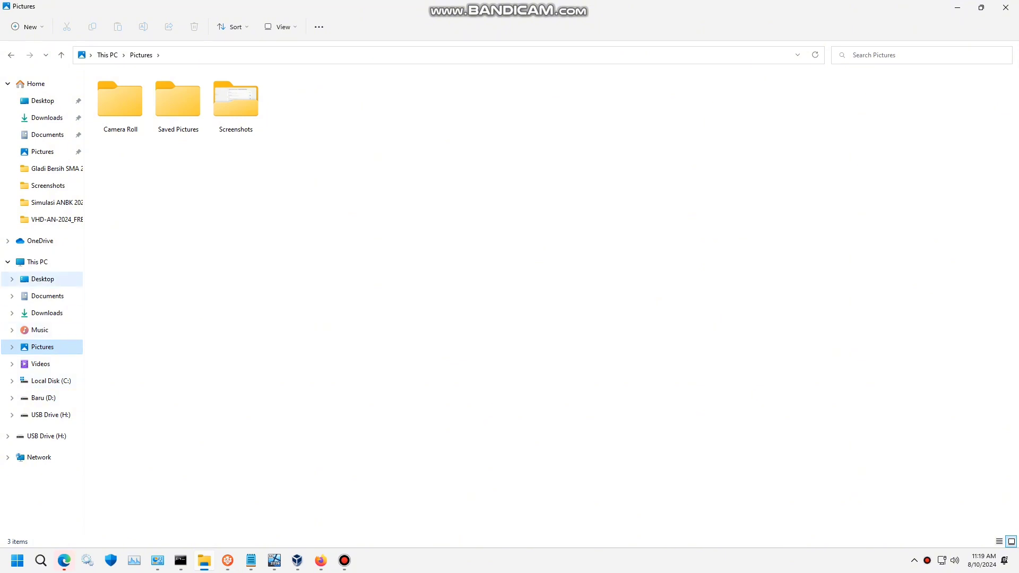
- Create a new folder named Tgladi on USB Drive (H:)
{"action": "left_click", "coordinate": [38, 263]}
{"action": "double_click", "coordinate": [536, 146]}
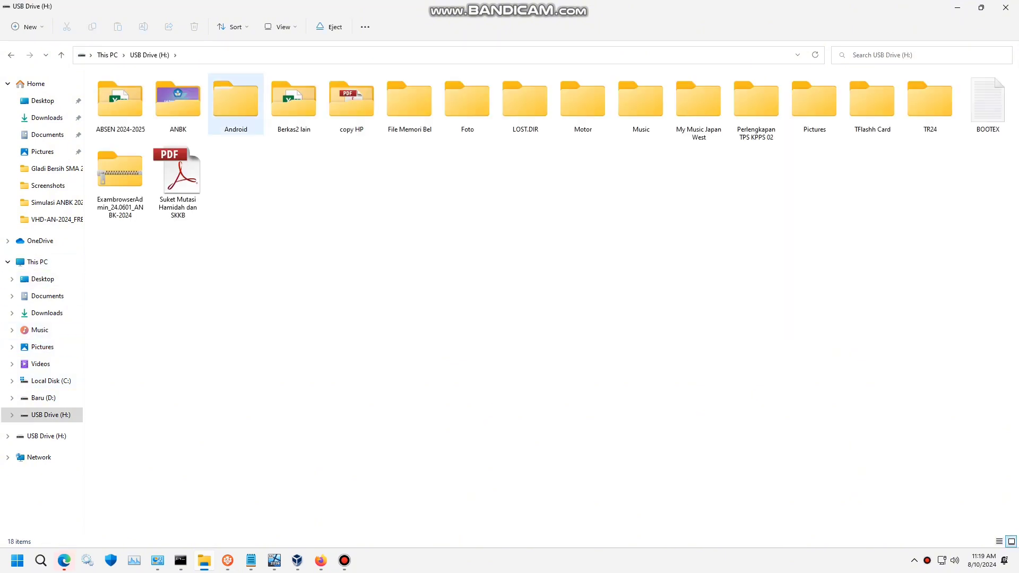
{"action": "right_click", "coordinate": [321, 180]}
{"action": "mouse_move", "coordinate": [371, 245]}
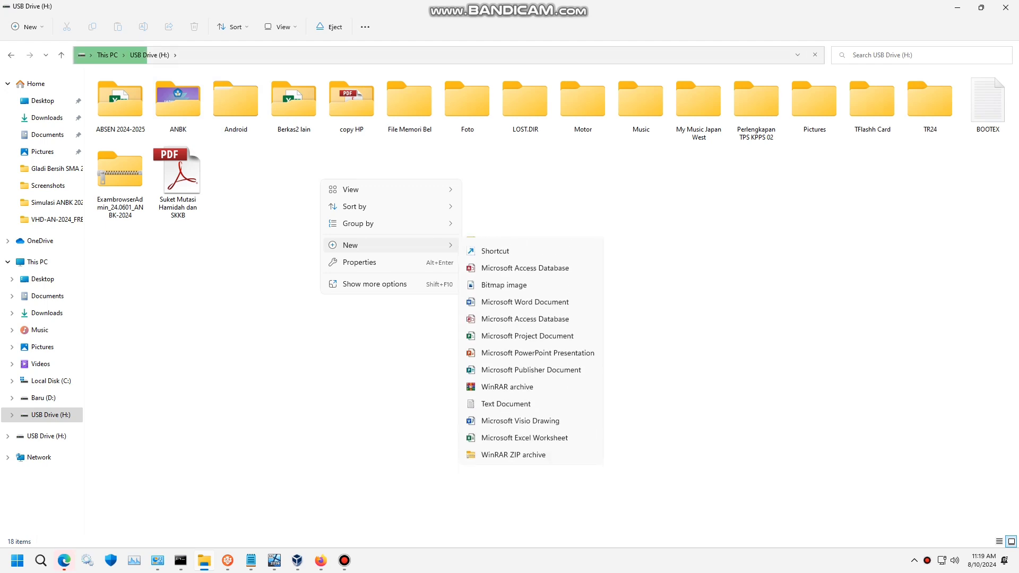
{"action": "left_click", "coordinate": [492, 247]}
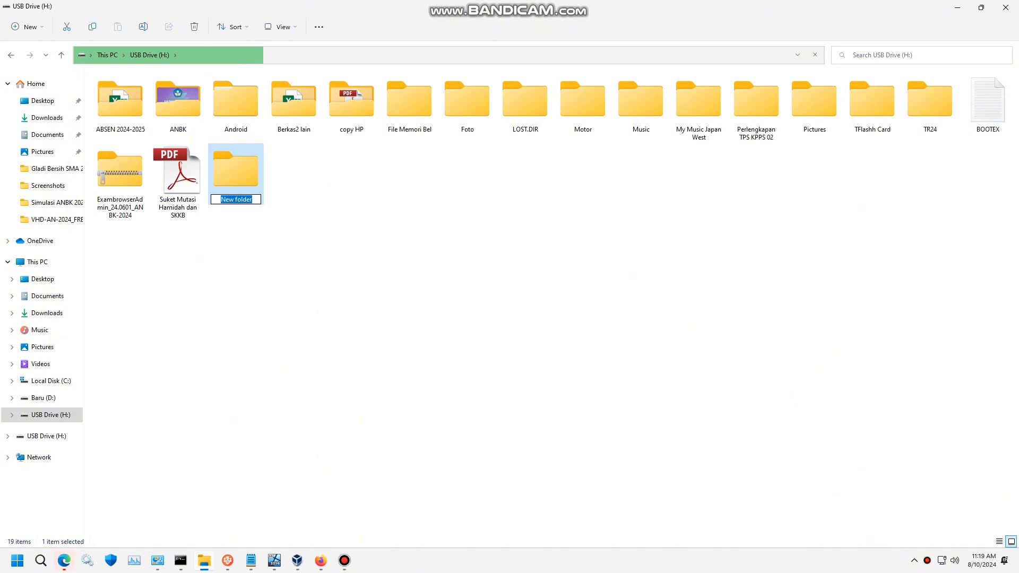
{"action": "type", "text": "Tg"}
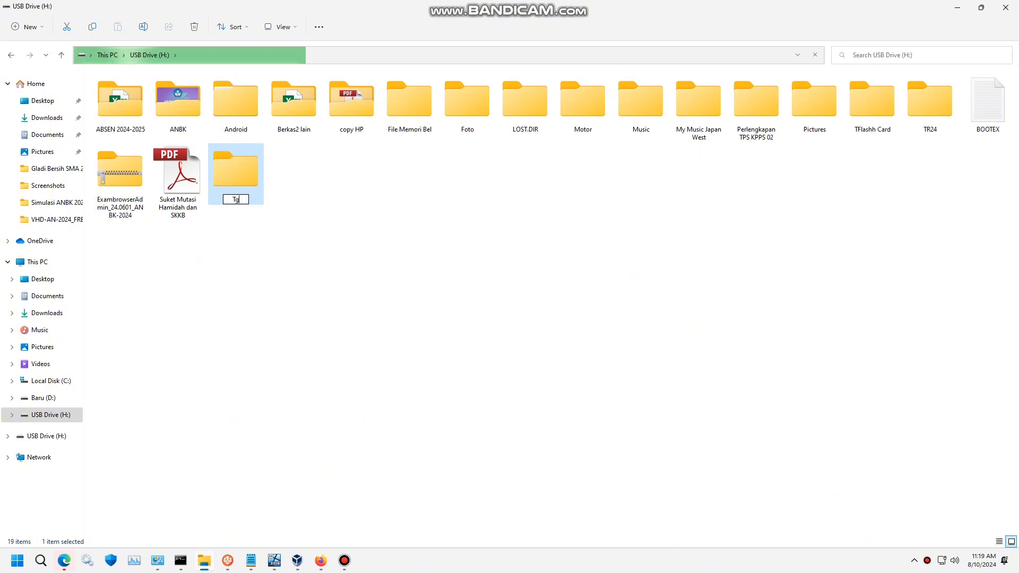
{"action": "type", "text": "ladi"}
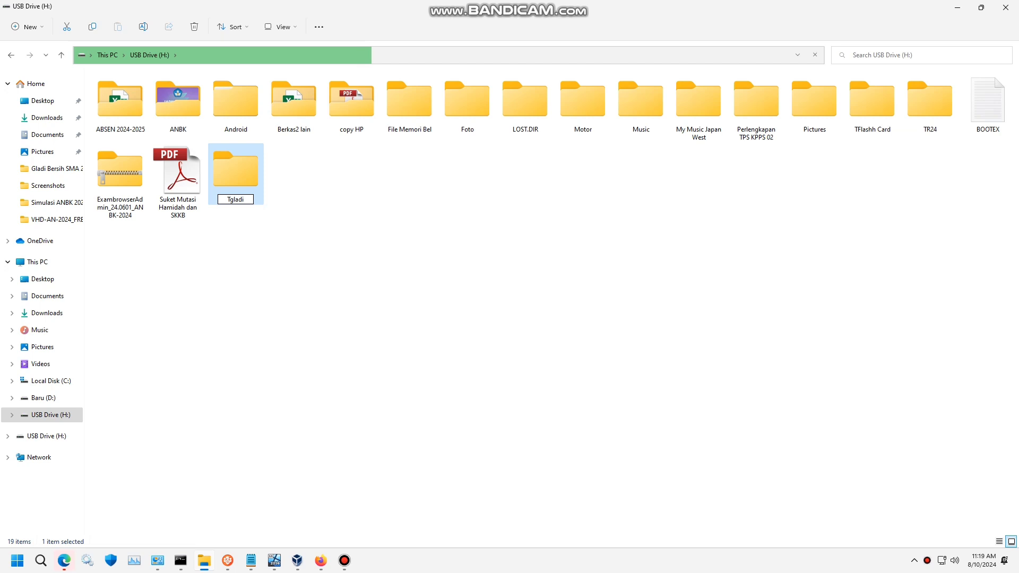
{"action": "key", "text": "ctrl+a"}
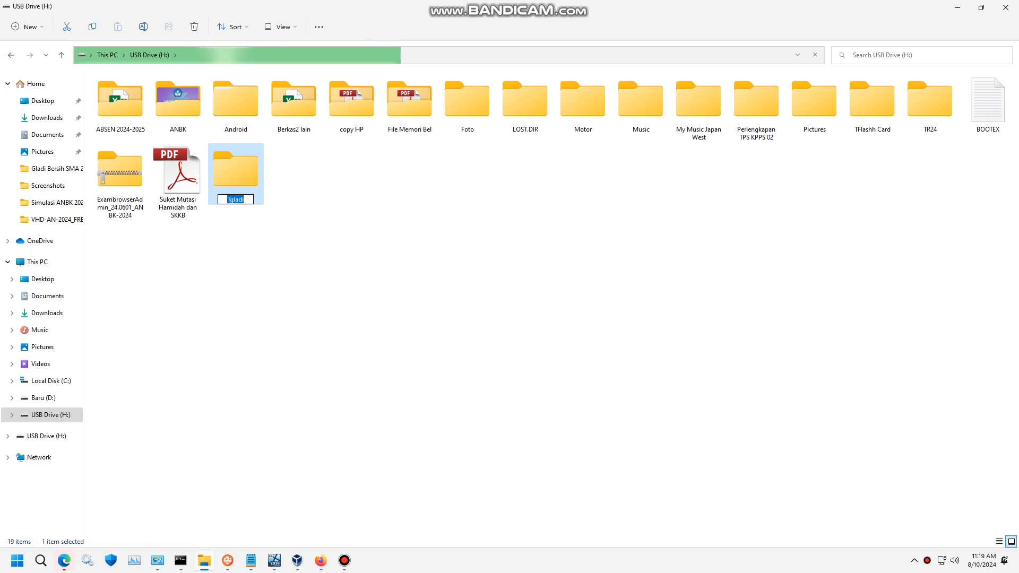
{"action": "key", "text": "Return"}
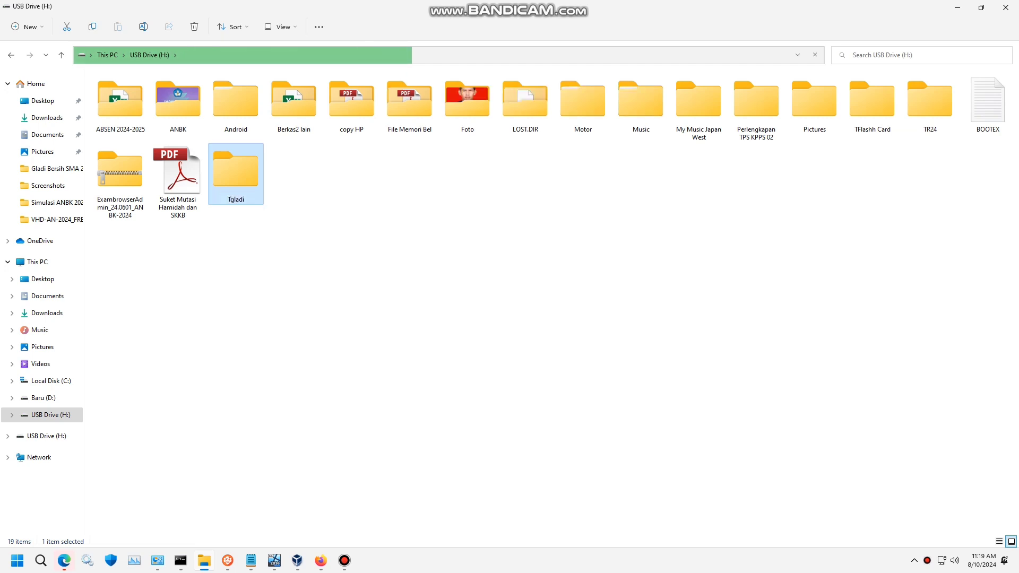
- Bring up the Tgladi folder's sharing settings and start sharing it with people
{"action": "right_click", "coordinate": [232, 163]}
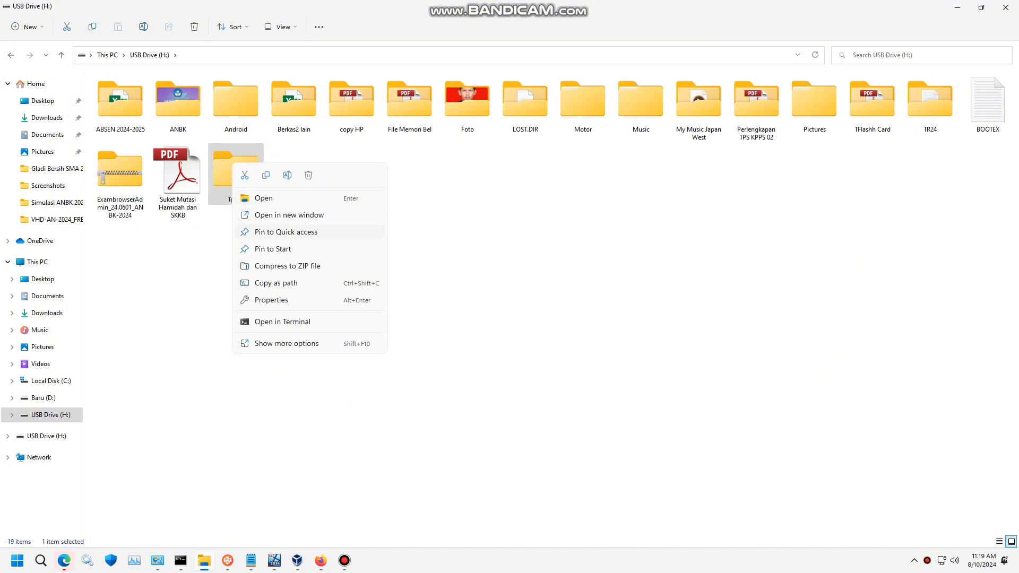
{"action": "key", "text": "Escape"}
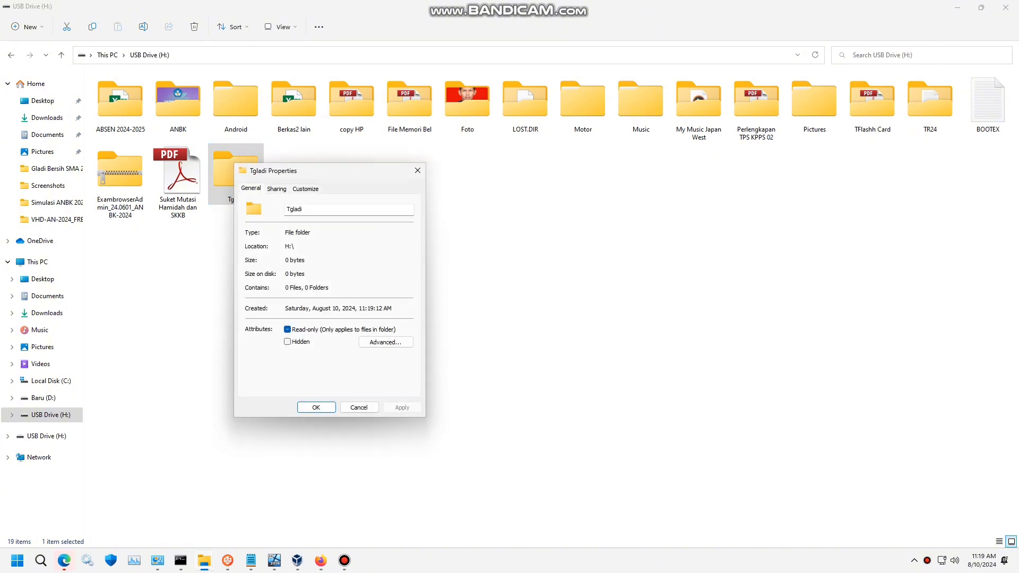
{"action": "key", "text": "ctrl+Tab"}
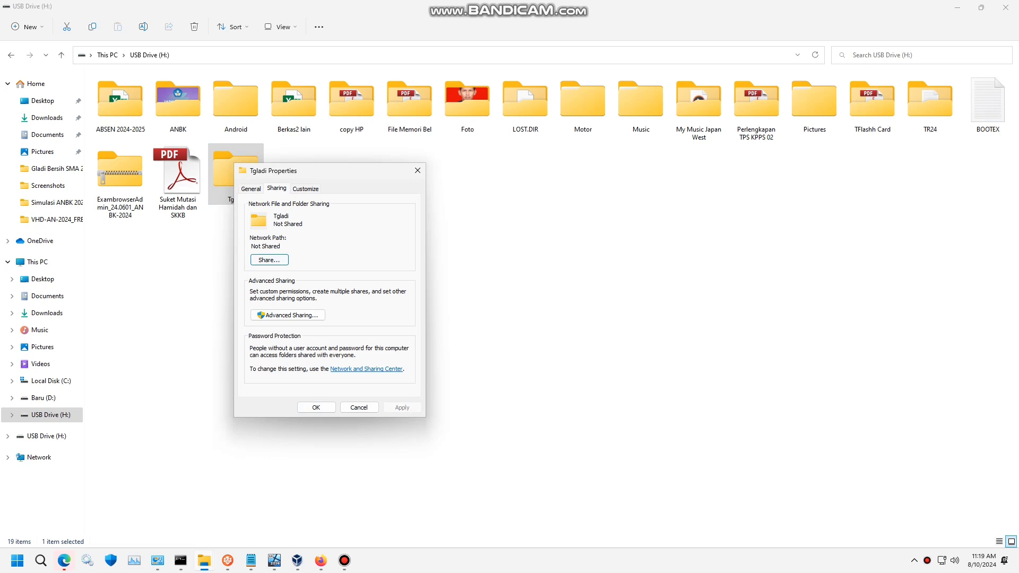
{"action": "left_click", "coordinate": [269, 260]}
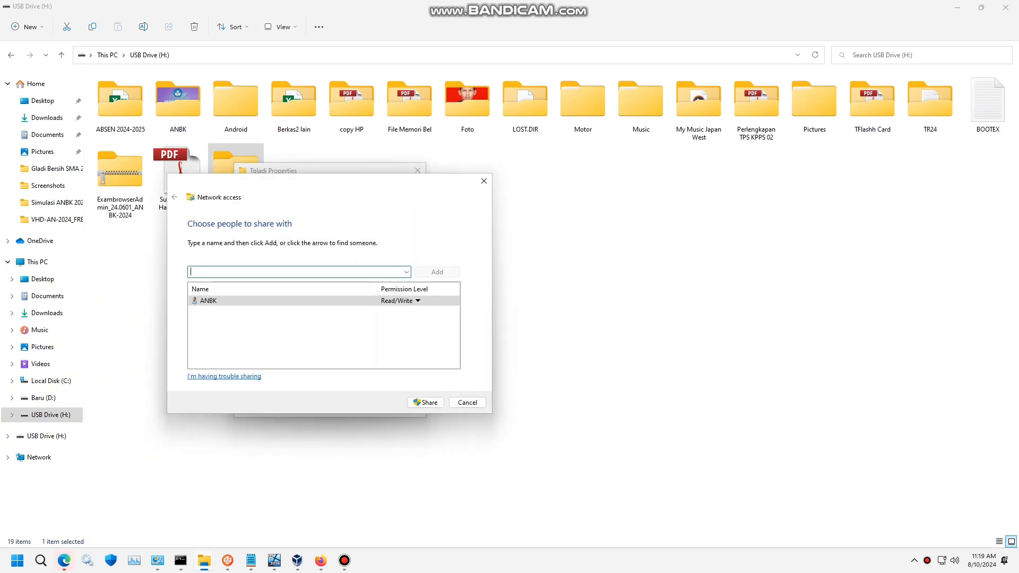
{"action": "left_click_drag", "start_coordinate": [313, 185], "coordinate": [332, 121]}
- Add Everyone with Read/Write permission, share the folder, and confirm
{"action": "left_click", "coordinate": [425, 209]}
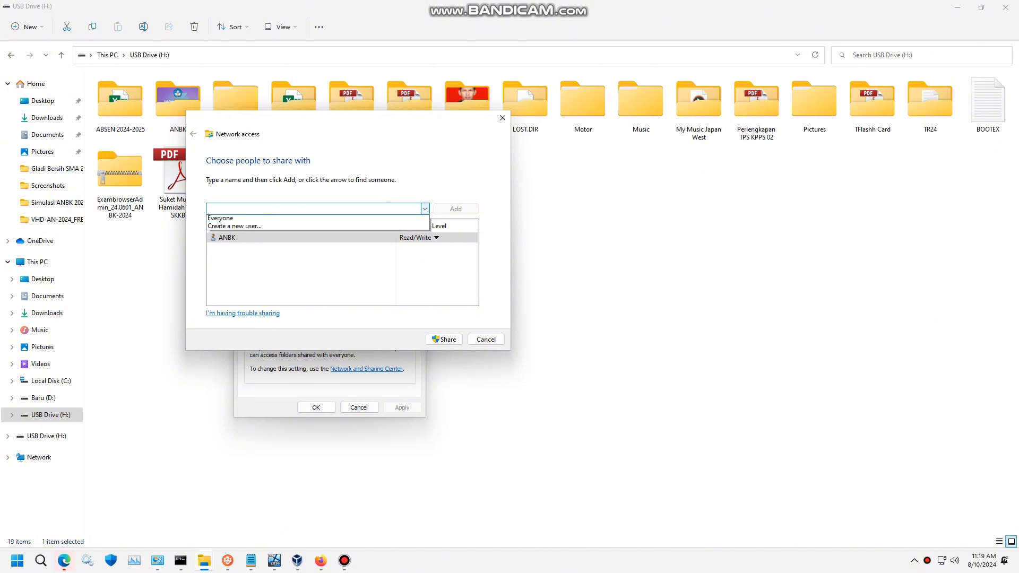
{"action": "left_click", "coordinate": [220, 235]}
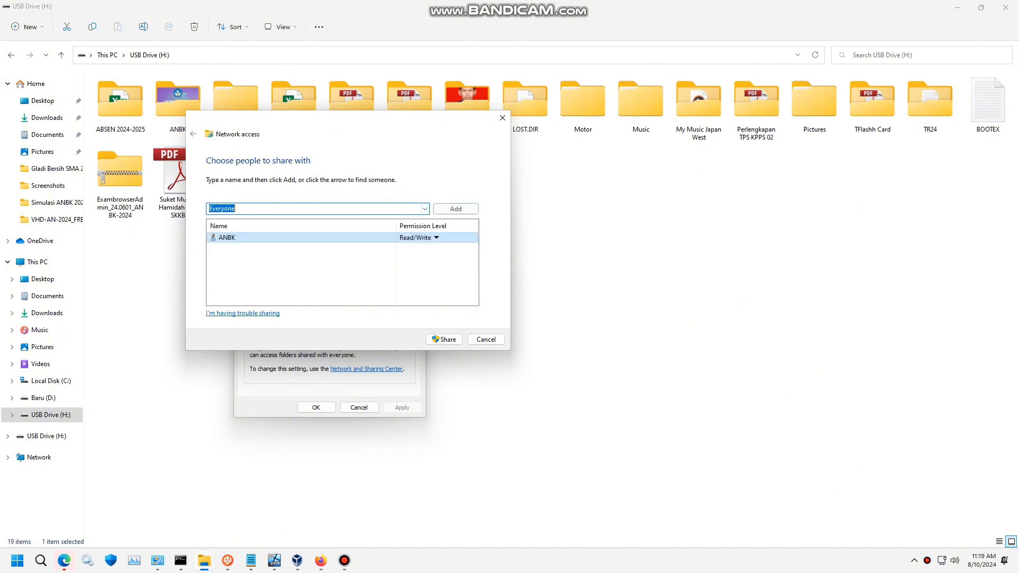
{"action": "left_click", "coordinate": [456, 208]}
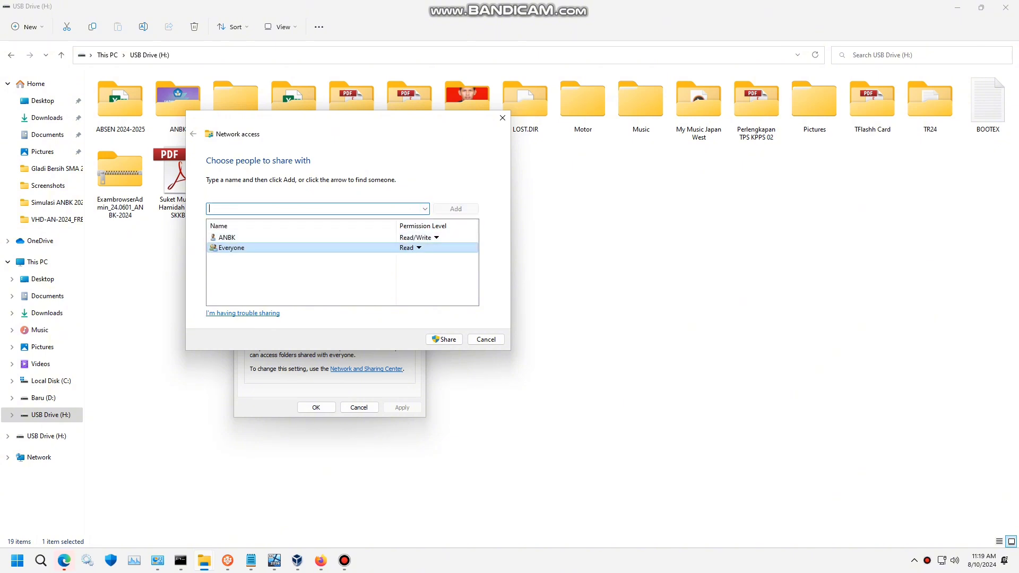
{"action": "left_click", "coordinate": [410, 248]}
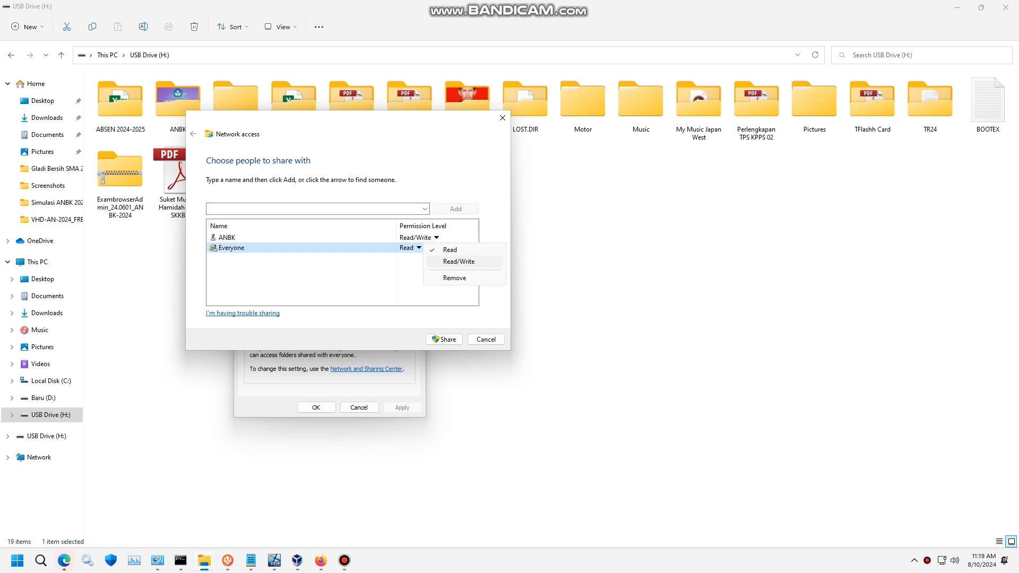
{"action": "left_click", "coordinate": [459, 262]}
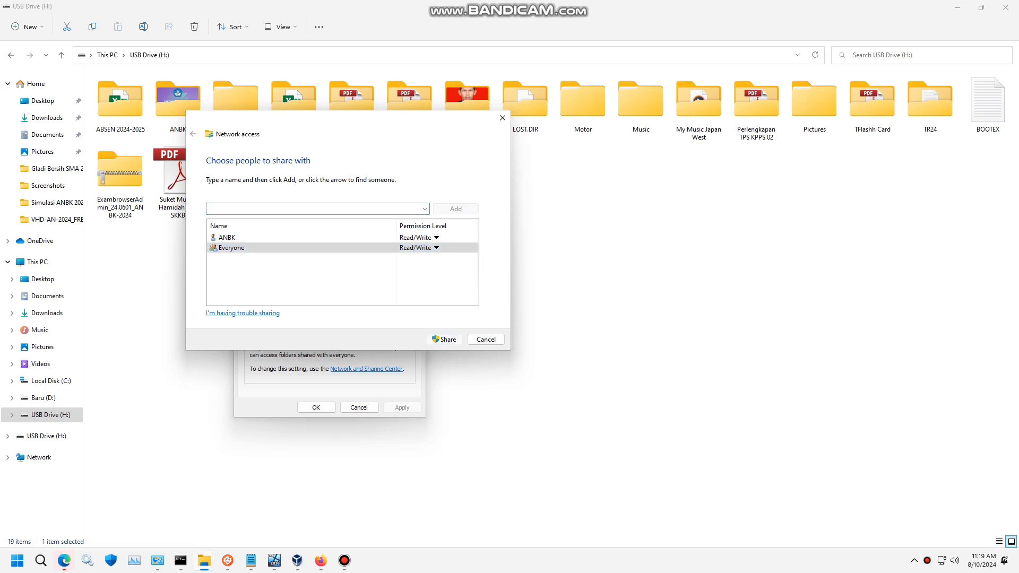
{"action": "left_click", "coordinate": [444, 340]}
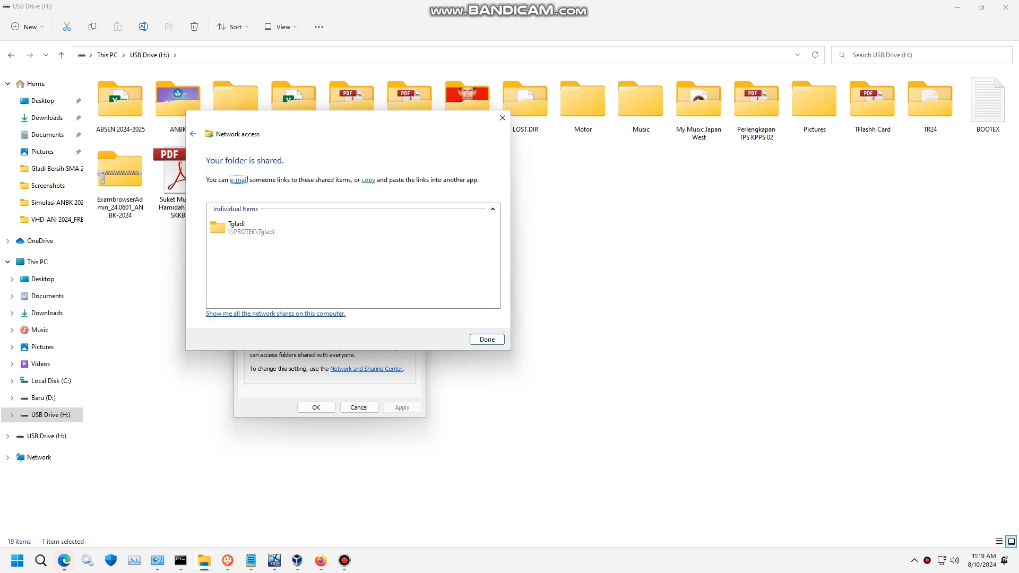
{"action": "left_click", "coordinate": [487, 339]}
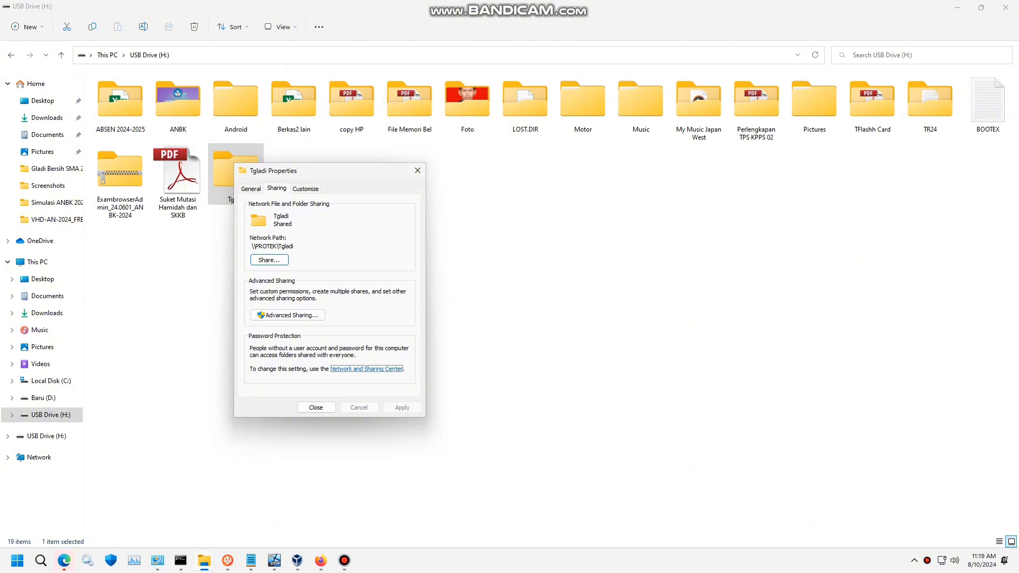
{"action": "key", "text": "super+i"}
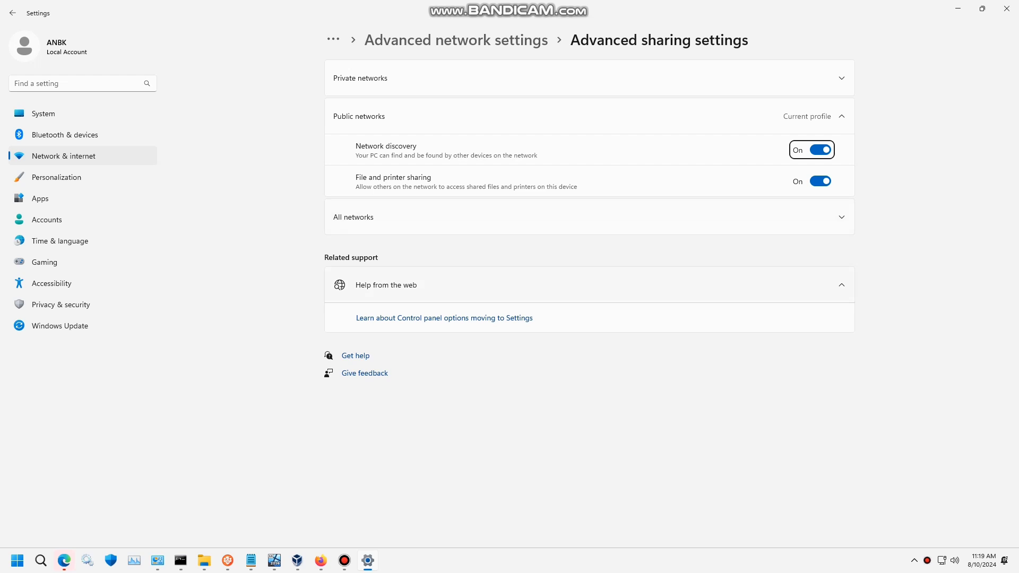
- Expand the Private and All networks sharing sections to check password protected sharing is off
{"action": "left_click", "coordinate": [589, 78]}
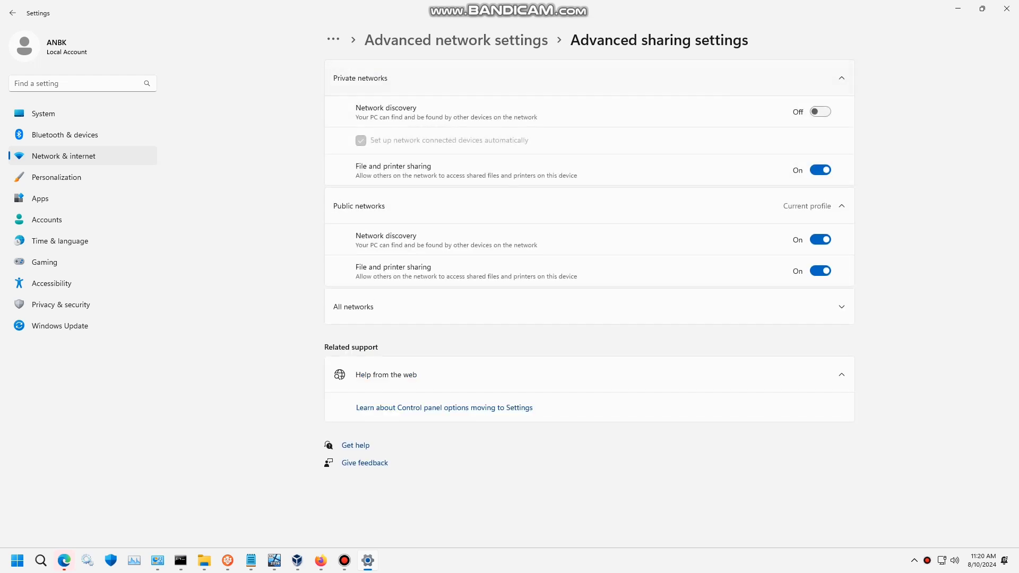
{"action": "left_click", "coordinate": [589, 307]}
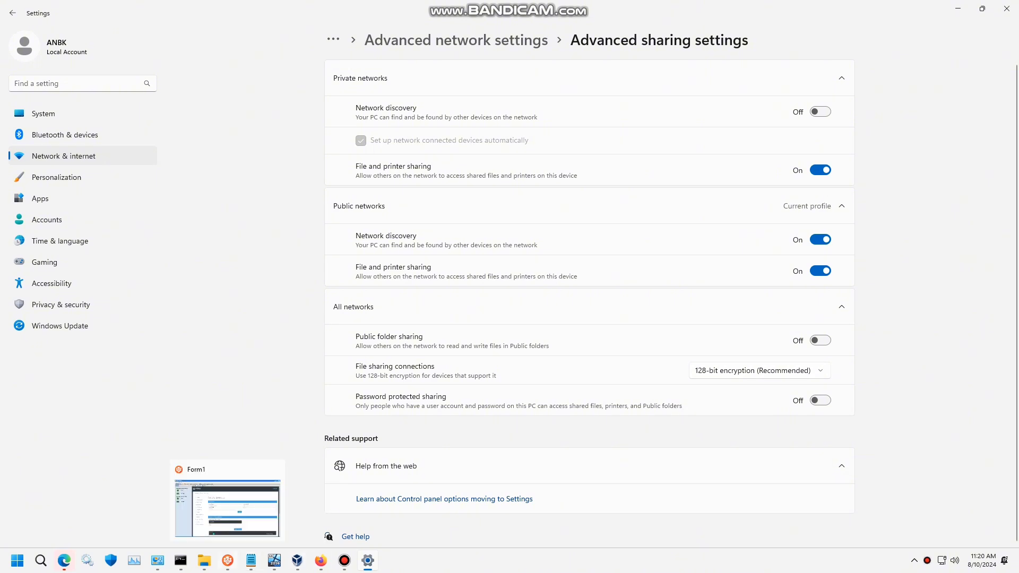
{"action": "left_click", "coordinate": [251, 561]}
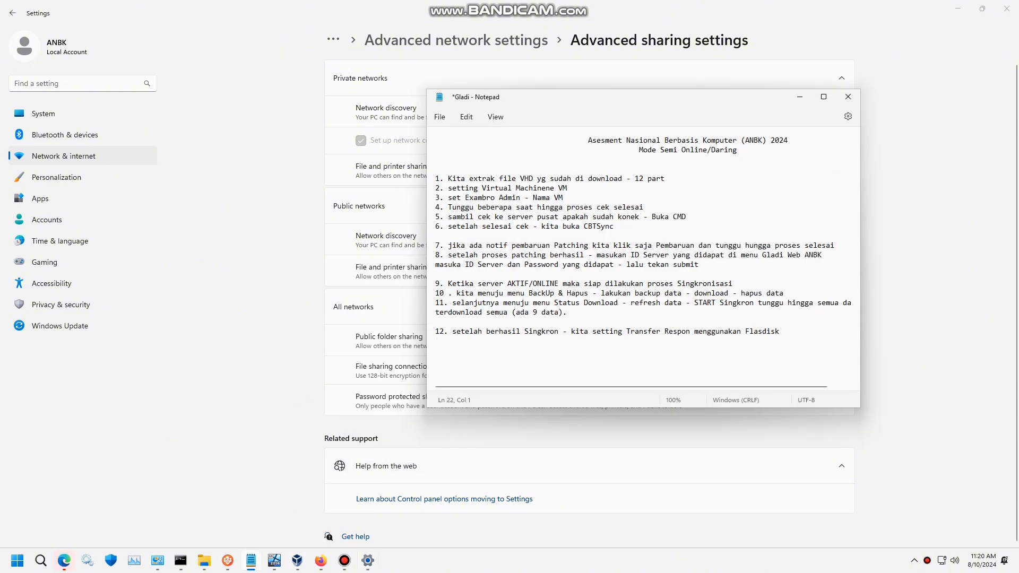
- Add item 13: check Advanced network settings and make sure password protected sharing is off
{"action": "type", "text": "13."}
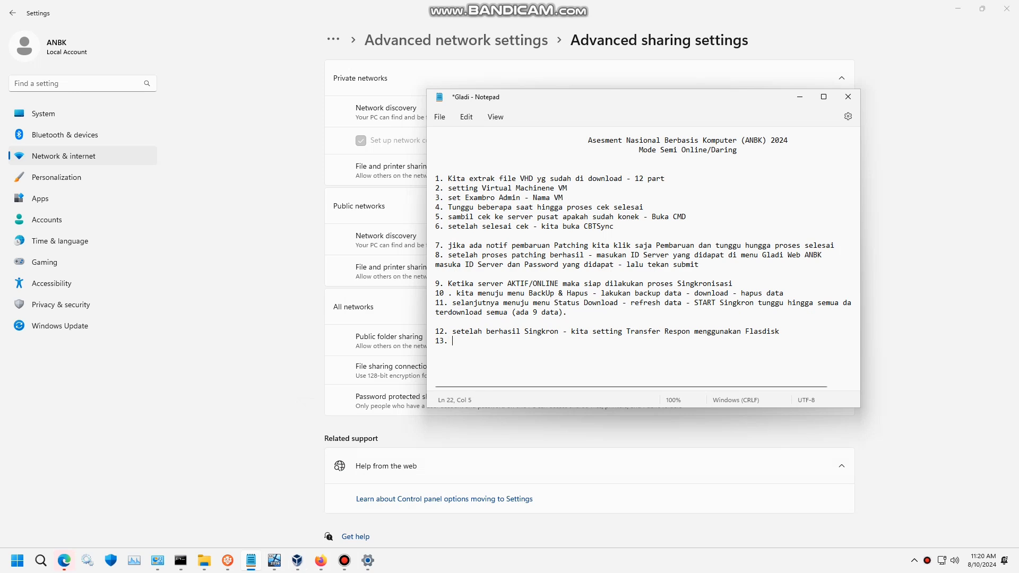
{"action": "type", "text": " perhatikan Advanced network set"}
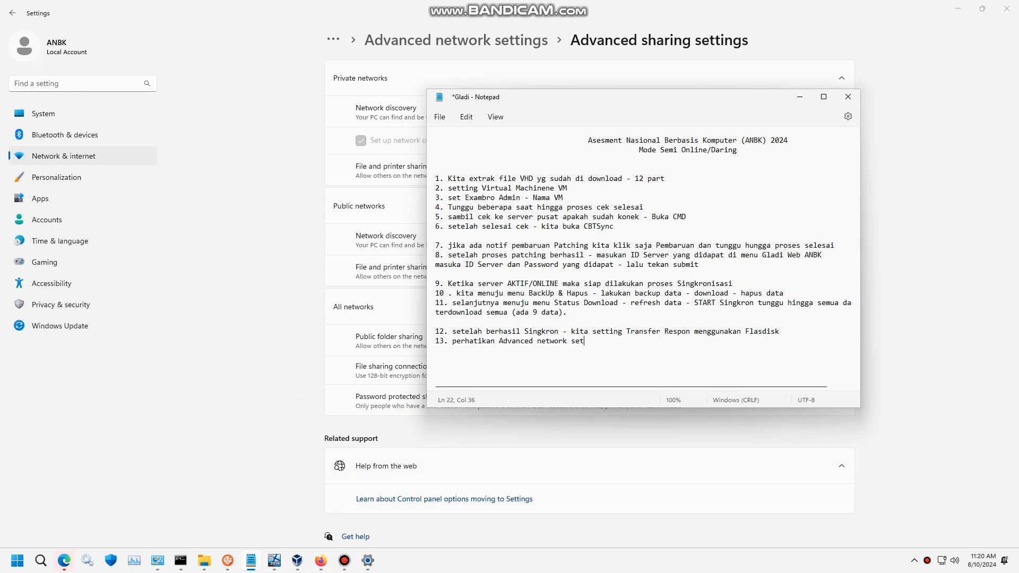
{"action": "type", "text": "ting"}
{"action": "key", "text": "BackSpace"}
{"action": "type", "text": "s"}
{"action": "key", "text": "BackSpace"}
{"action": "type", "text": "-  pastikan File dan"}
{"action": "left_click_drag", "start_coordinate": [656, 101], "coordinate": [687, 146]}
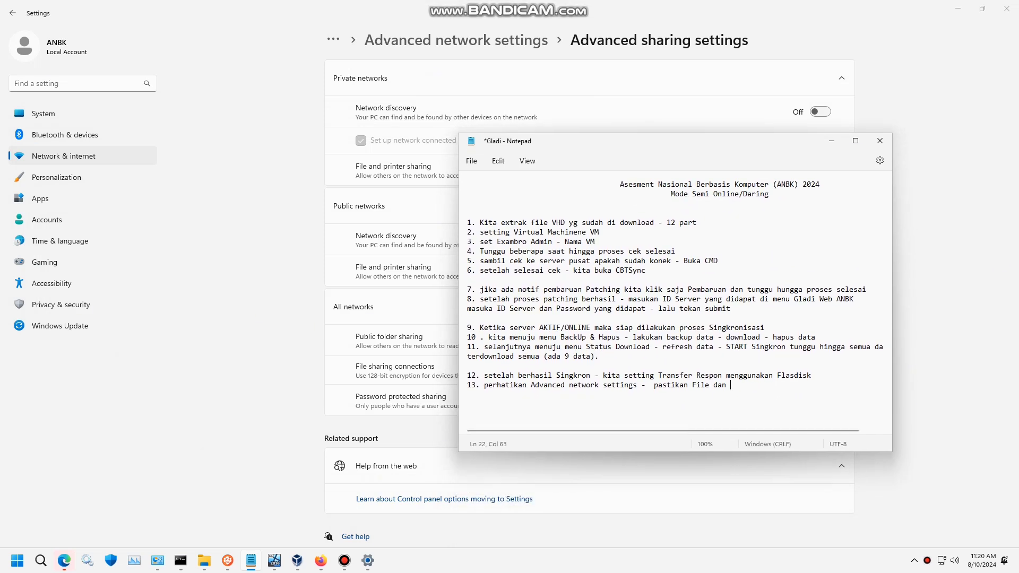
{"action": "left_click_drag", "start_coordinate": [741, 394], "coordinate": [718, 386]}
{"action": "key", "text": "shift+Left"}
{"action": "key", "text": "shift+Left"}
{"action": "key", "text": "shift+Left"}
{"action": "key", "text": "shift+Left"}
{"action": "key", "text": "shift+Left"}
{"action": "key", "text": "shift+Left"}
{"action": "type", "text": "password protek sharingnya dimatikan"}
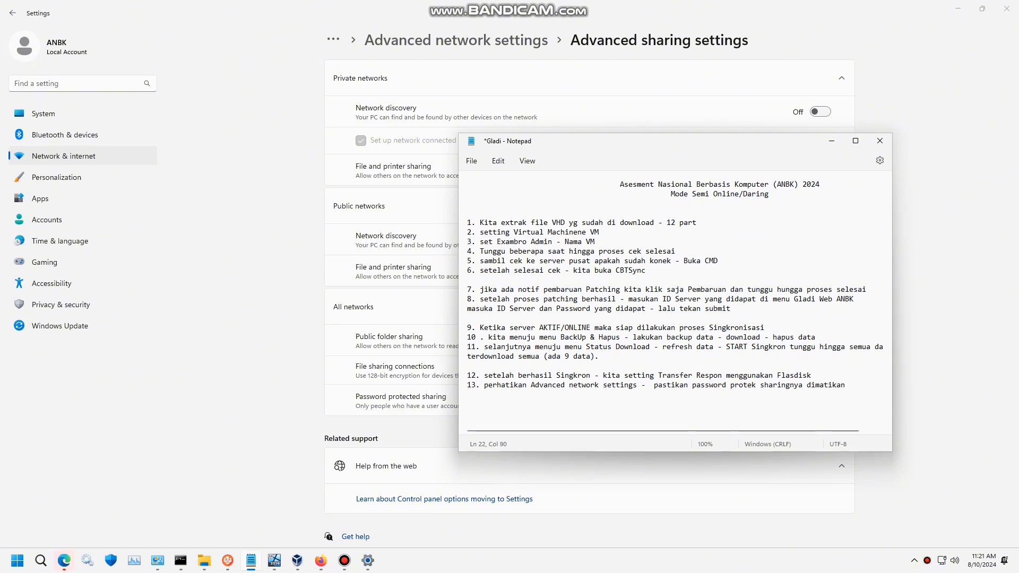
{"action": "key", "text": "Return"}
{"action": "key", "text": "Return"}
- Minimize Notepad and Settings, close Tgladi Properties, and minimize Explorer to reveal Transfer Response
{"action": "left_click", "coordinate": [832, 141]}
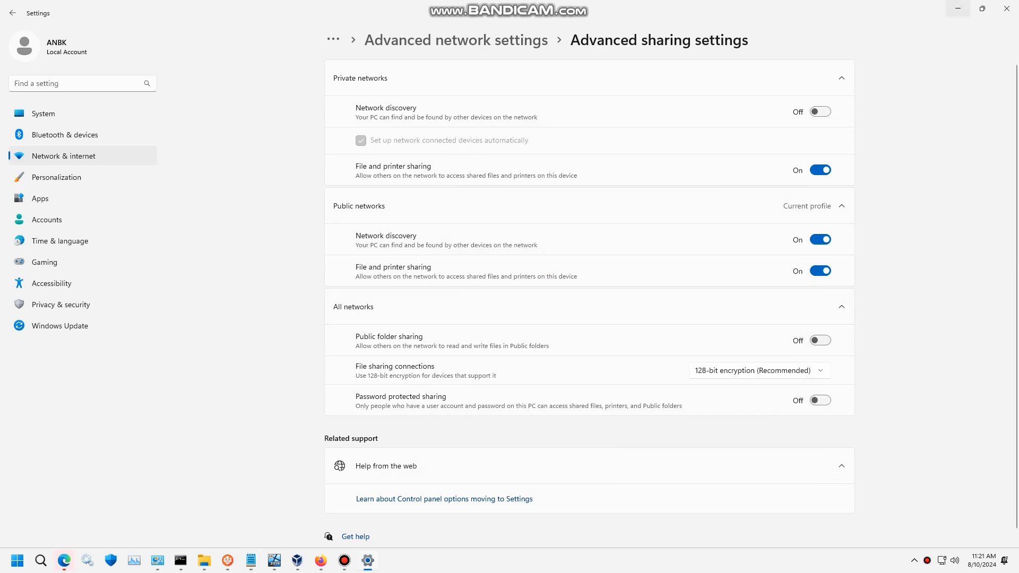
{"action": "left_click", "coordinate": [958, 8]}
{"action": "left_click", "coordinate": [418, 170]}
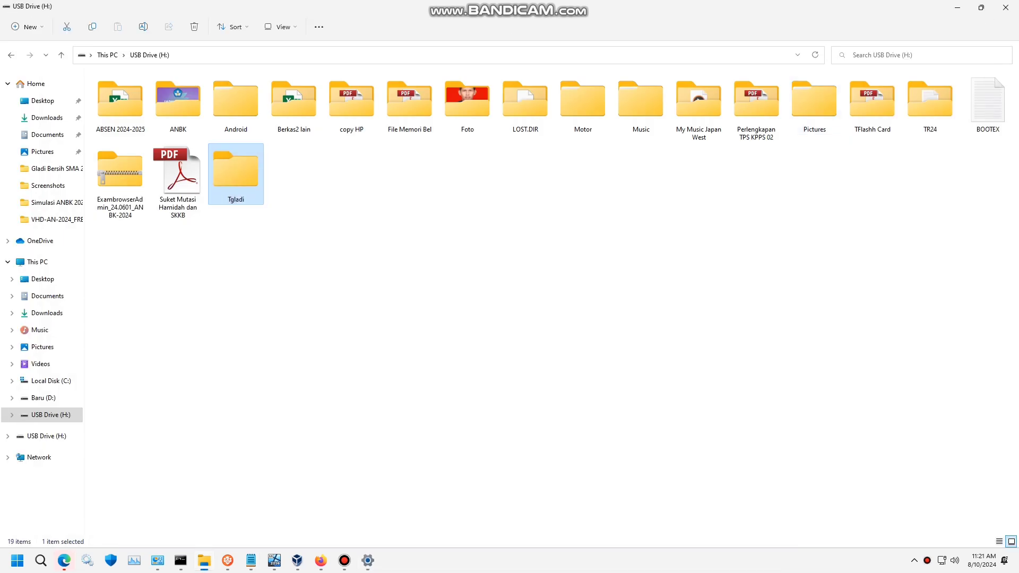
{"action": "left_click", "coordinate": [958, 7]}
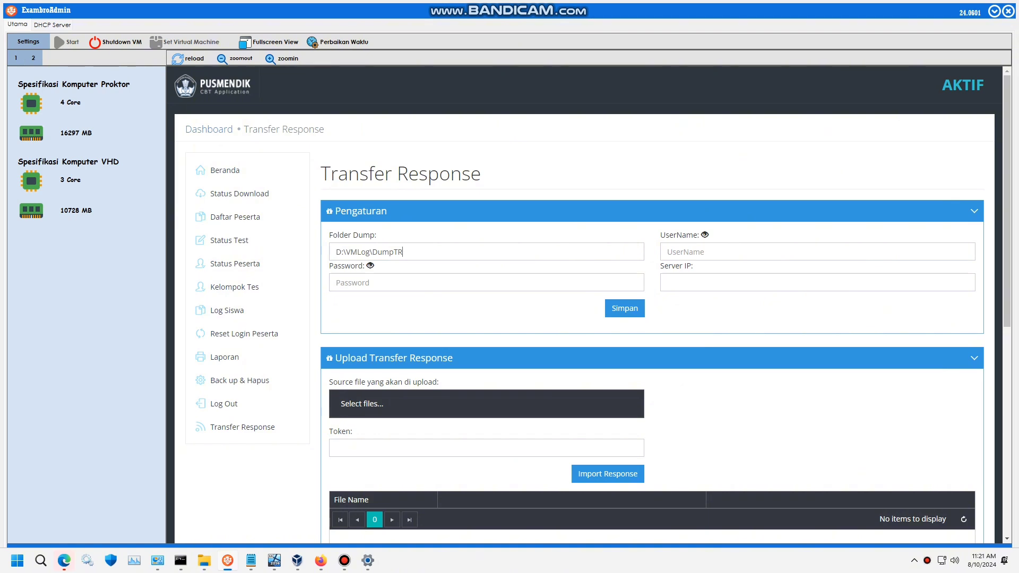
- Add the bullet '- Folder Dumpt menggunakan IP Server dan folder Transpon respon' below item 13
{"action": "left_click_drag", "start_coordinate": [406, 252], "coordinate": [332, 252]}
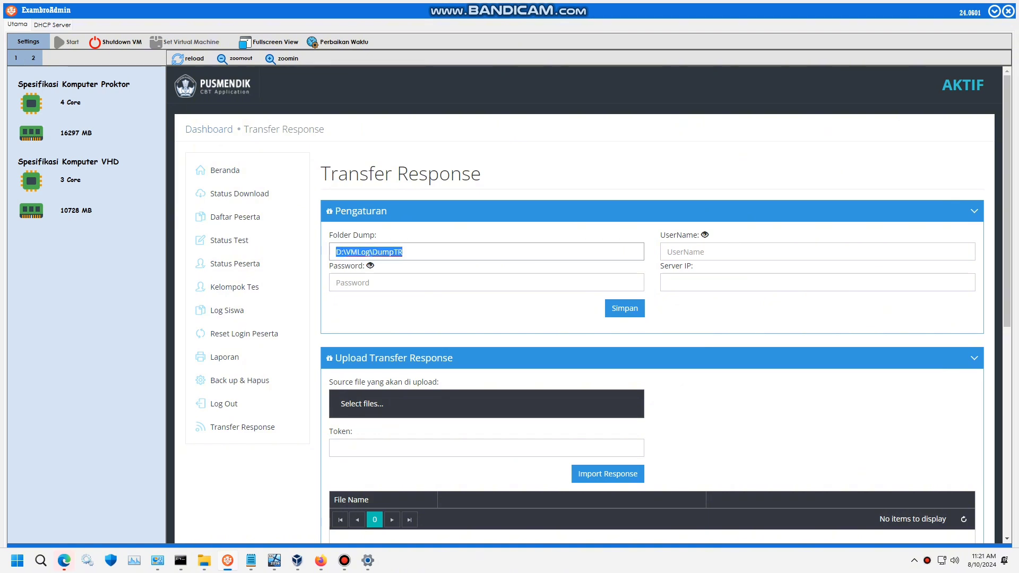
{"action": "mouse_move", "coordinate": [321, 560]}
{"action": "left_click", "coordinate": [251, 560]}
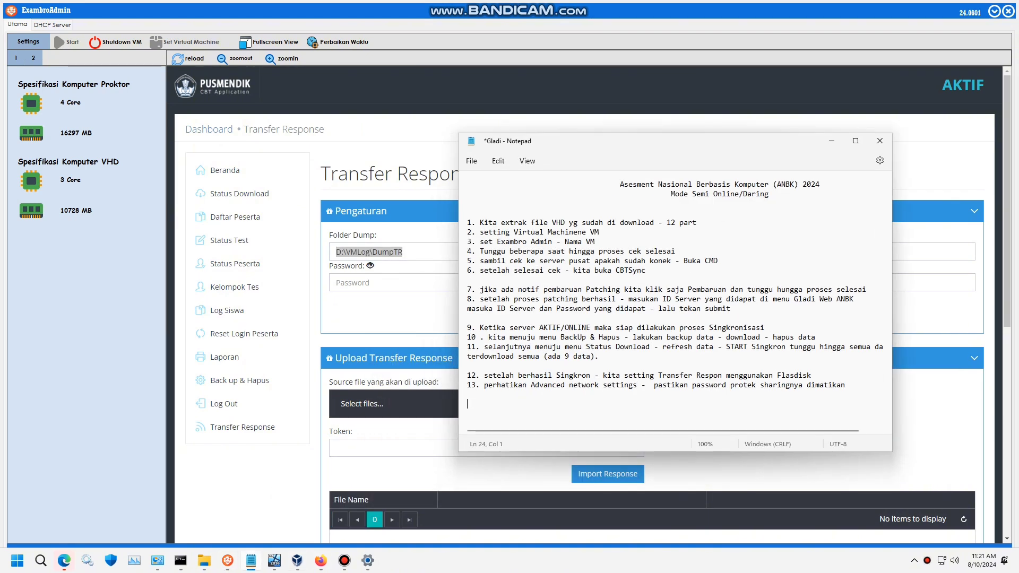
{"action": "scroll", "coordinate": [674, 287], "scroll_direction": "down", "scroll_amount": 2}
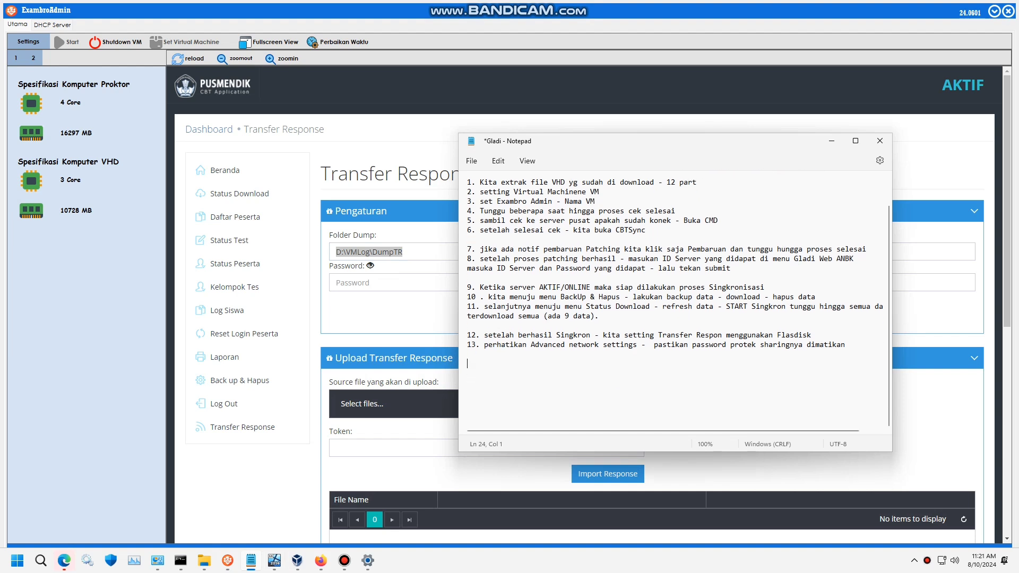
{"action": "key", "text": "Return"}
{"action": "key", "text": "Return"}
{"action": "scroll", "coordinate": [674, 297], "scroll_direction": "down", "scroll_amount": 1}
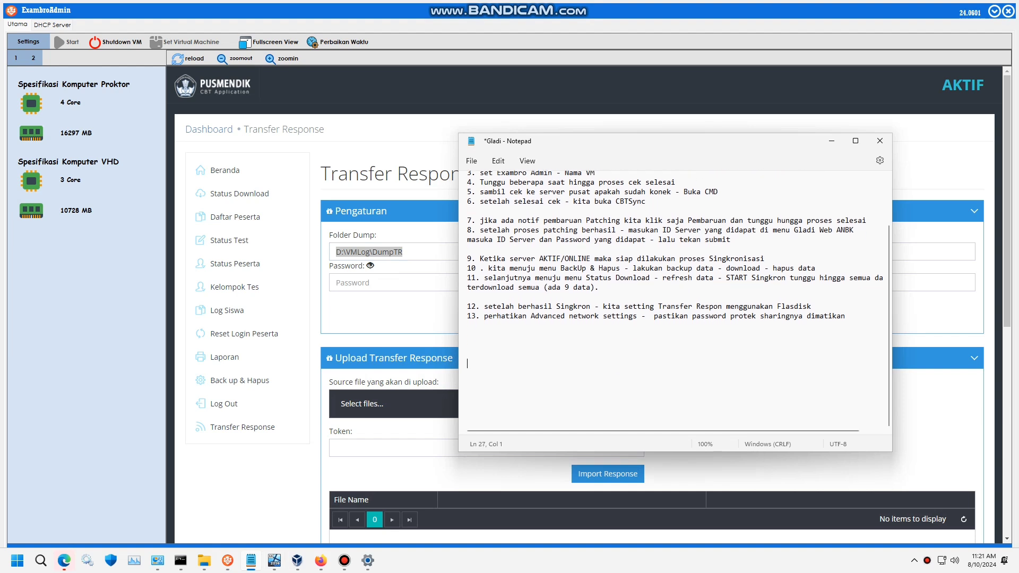
{"action": "type", "text": "Folder D"}
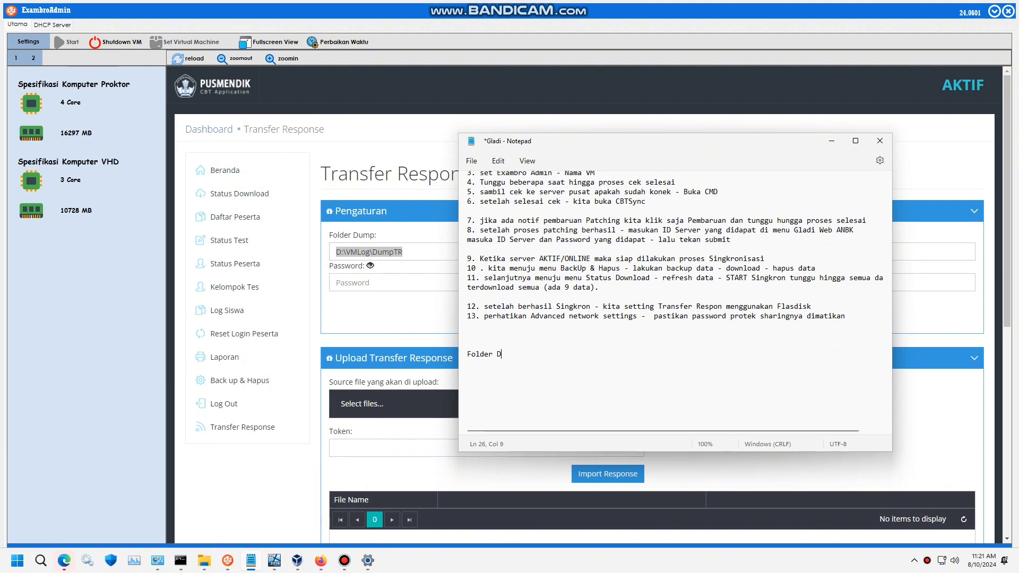
{"action": "type", "text": "umpt mengggu"}
{"action": "key", "text": "BackSpace"}
{"action": "key", "text": "BackSpace"}
{"action": "type", "text": "gun"}
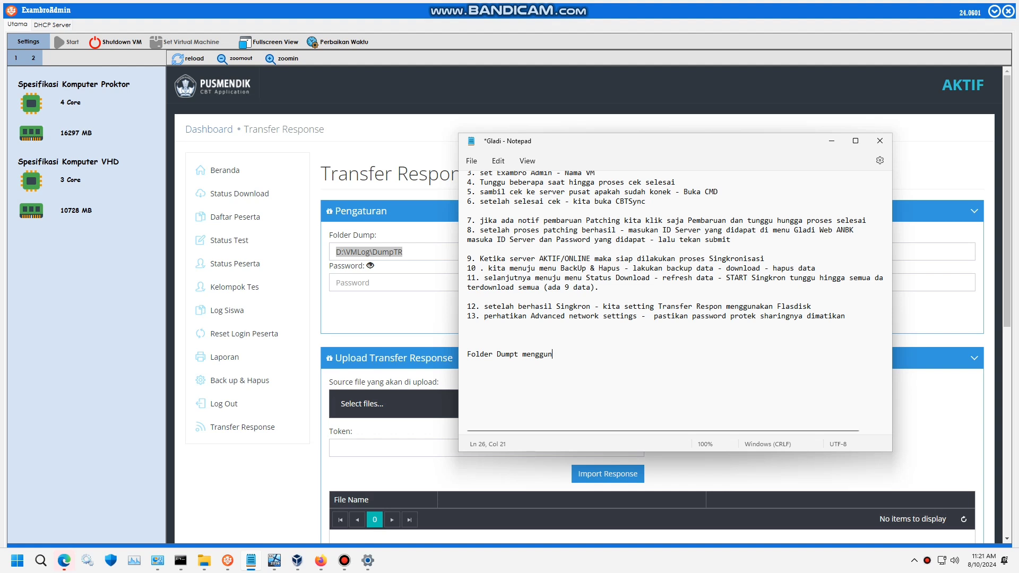
{"action": "type", "text": "akan Id Server"}
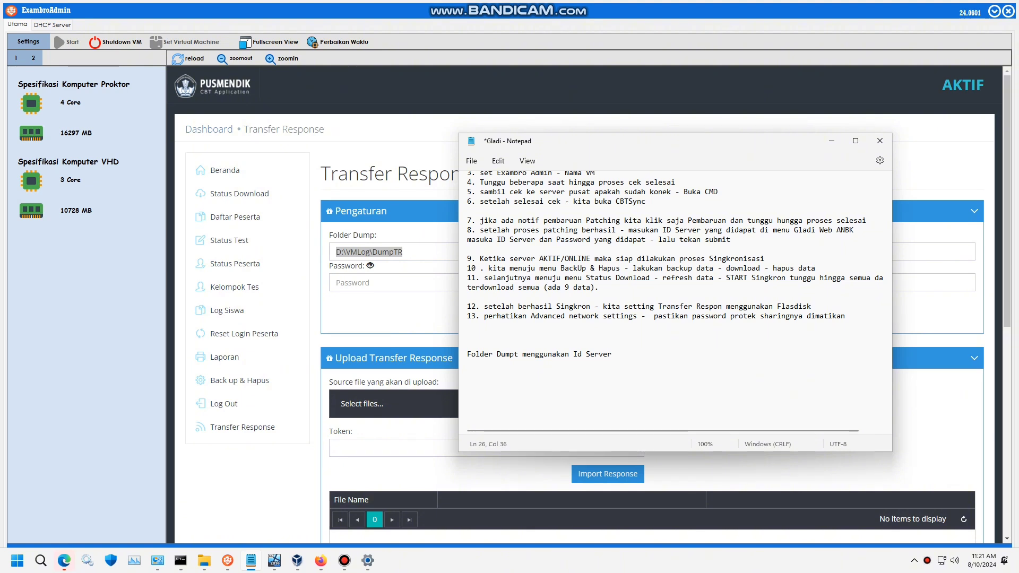
{"action": "key", "text": "BackSpace"}
{"action": "key", "text": "BackSpace"}
{"action": "key", "text": "BackSpace"}
{"action": "key", "text": "BackSpace"}
{"action": "key", "text": "BackSpace"}
{"action": "key", "text": "BackSpace"}
{"action": "key", "text": "BackSpace"}
{"action": "type", "text": "IP Server dan folder Transpon"}
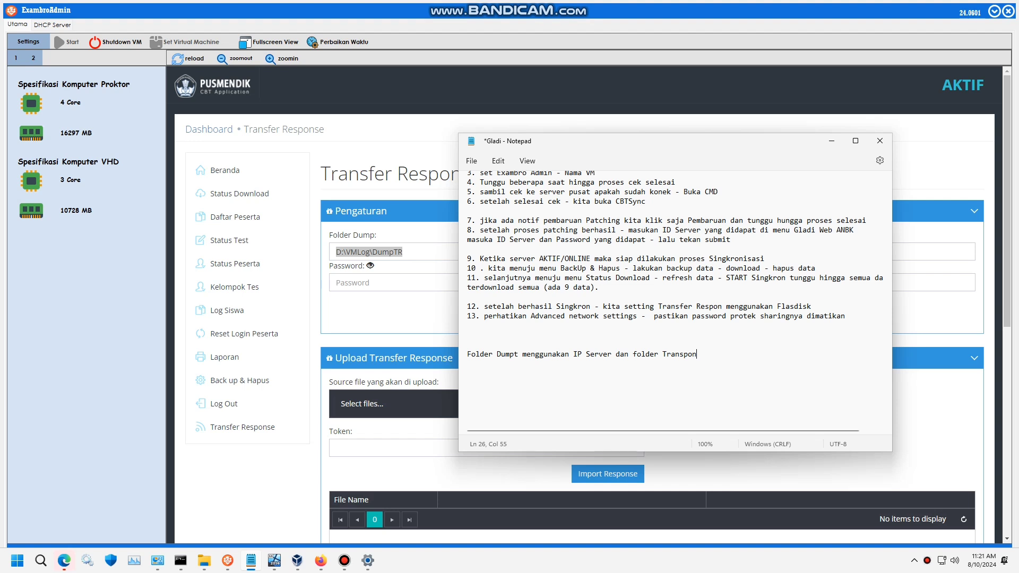
{"action": "type", "text": " respon"}
{"action": "left_click", "coordinate": [468, 354]}
{"action": "type", "text": "-"}
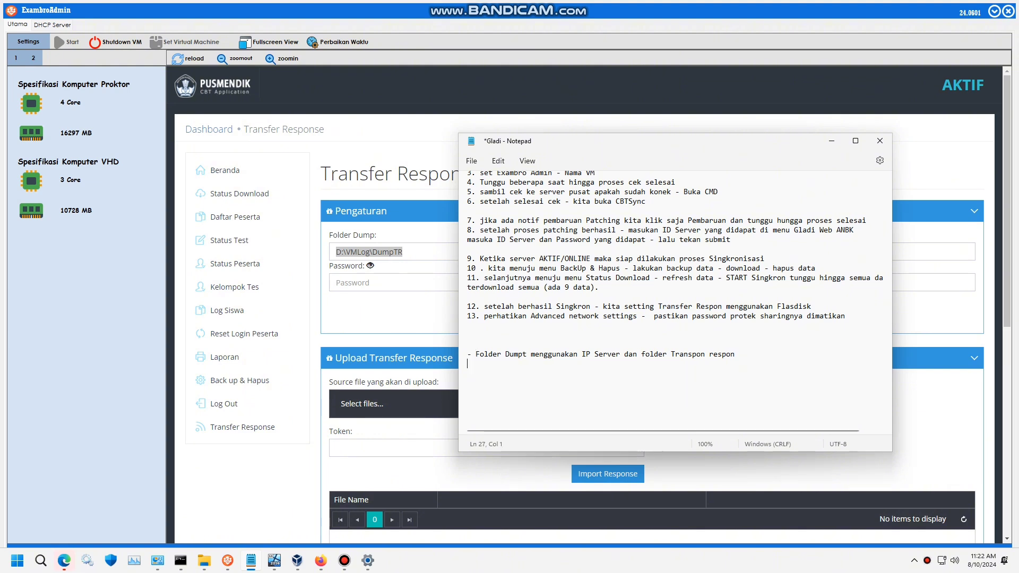
- Add a note that Username uses the name of the server being used
{"action": "left_click_drag", "start_coordinate": [708, 140], "coordinate": [713, 179]}
{"action": "type", "text": "u"}
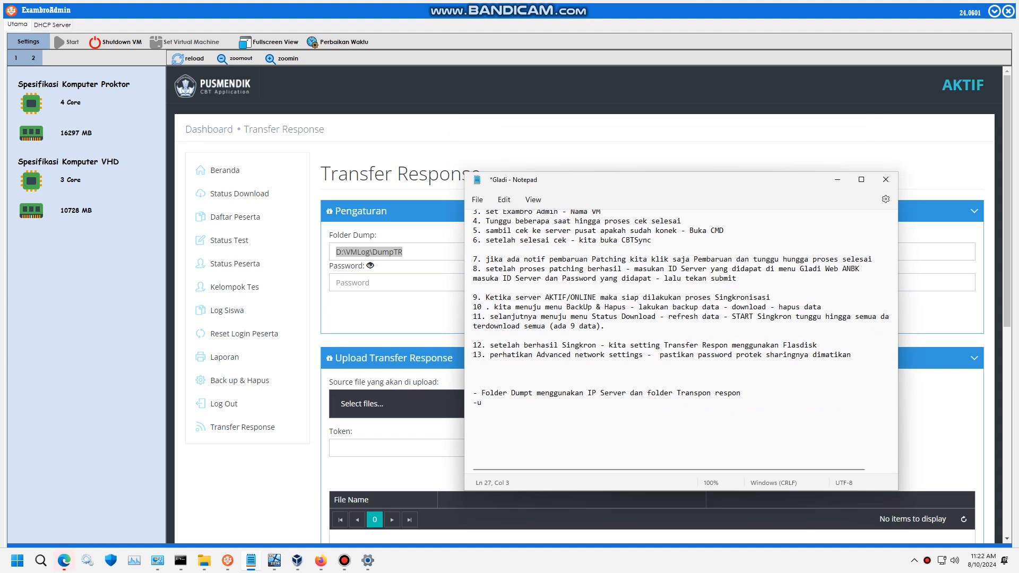
{"action": "key", "text": "BackSpace"}
{"action": "type", "text": "Usernama menggunakan Ip"}
{"action": "key", "text": "BackSpace"}
{"action": "type", "text": "nama Server yg kita pakai"}
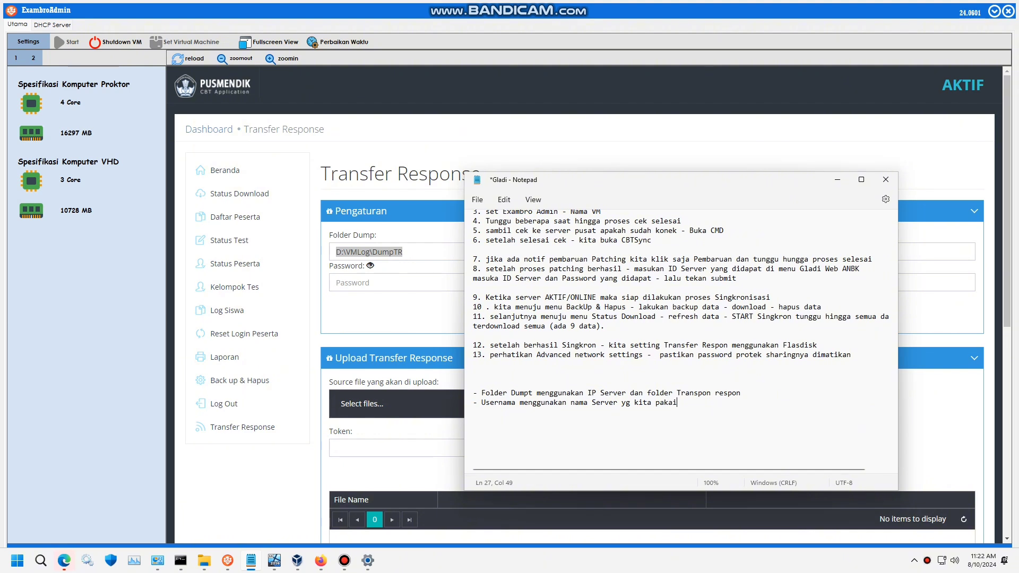
{"action": "key", "text": "Return"}
- Add bullets: Password uses the computer's password; Server IP uses the server computer's IP
{"action": "type", "text": "- Password menggunkan sandi kompu"}
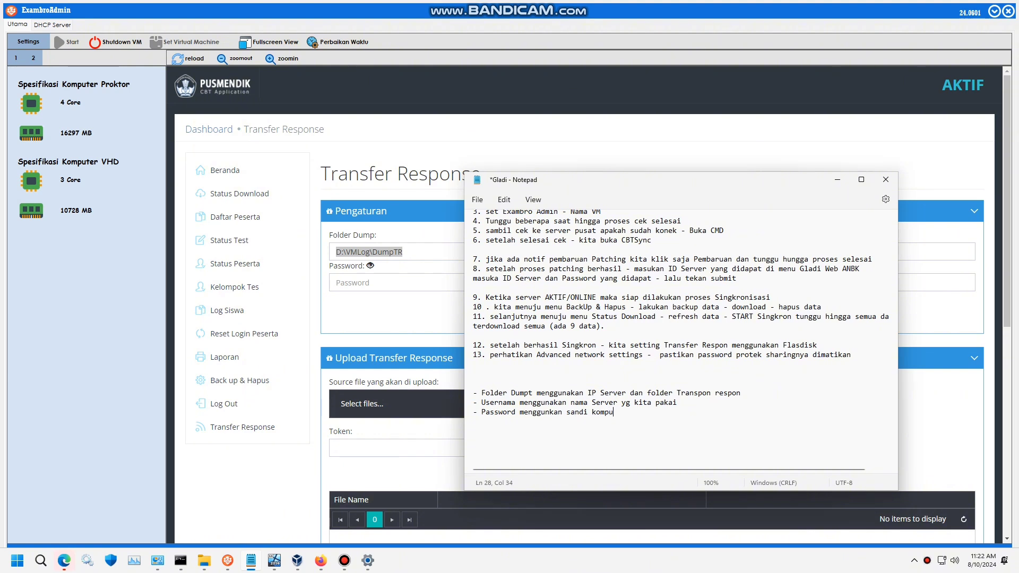
{"action": "type", "text": "ter, da,n"}
{"action": "key", "text": "Return"}
{"action": "type", "text": "-"}
{"action": "left_click_drag", "start_coordinate": [584, 179], "coordinate": [317, 157]}
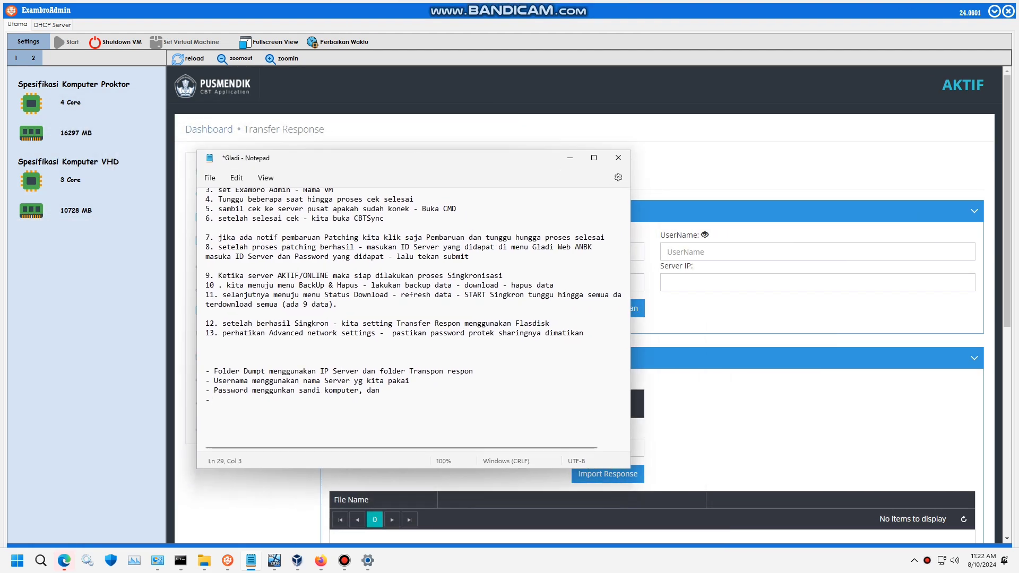
{"action": "type", "text": "Server IP menggunakan "}
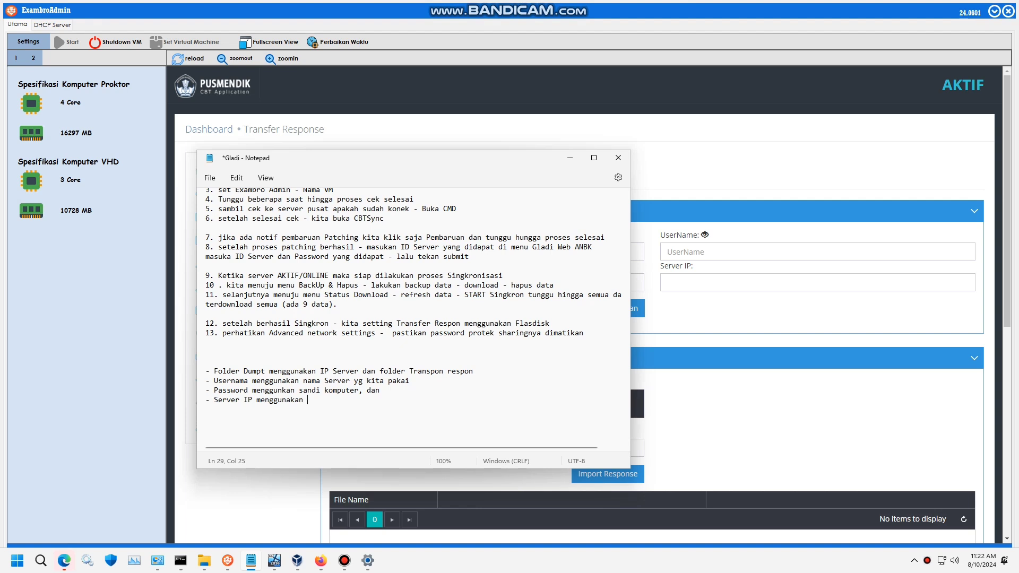
{"action": "type", "text": "IP Server Komputetr"}
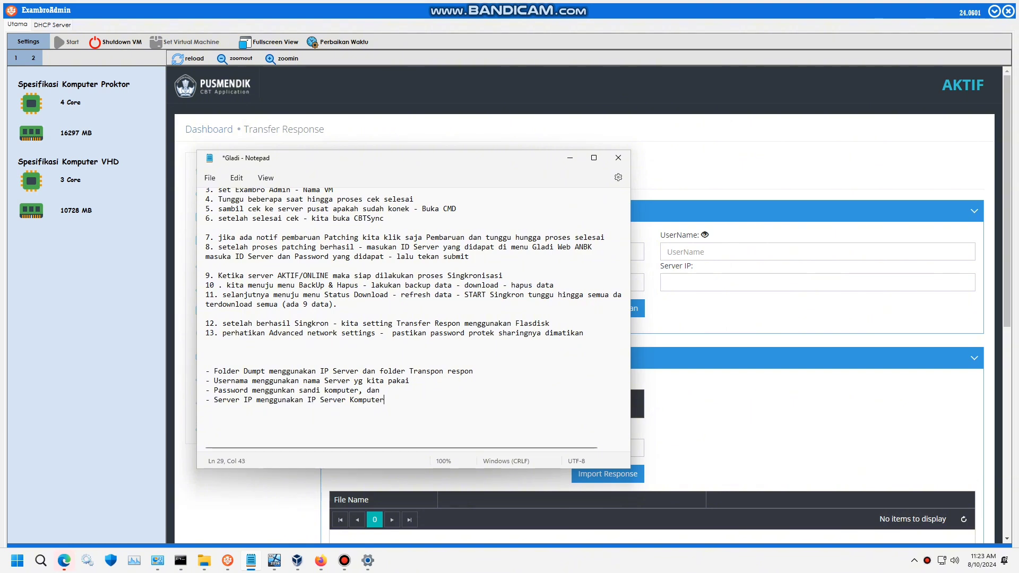
- Replace the Folder Dump path with \\192.168.0.199\Tgladi after checking the folder name in File Explorer
{"action": "left_click", "coordinate": [570, 158]}
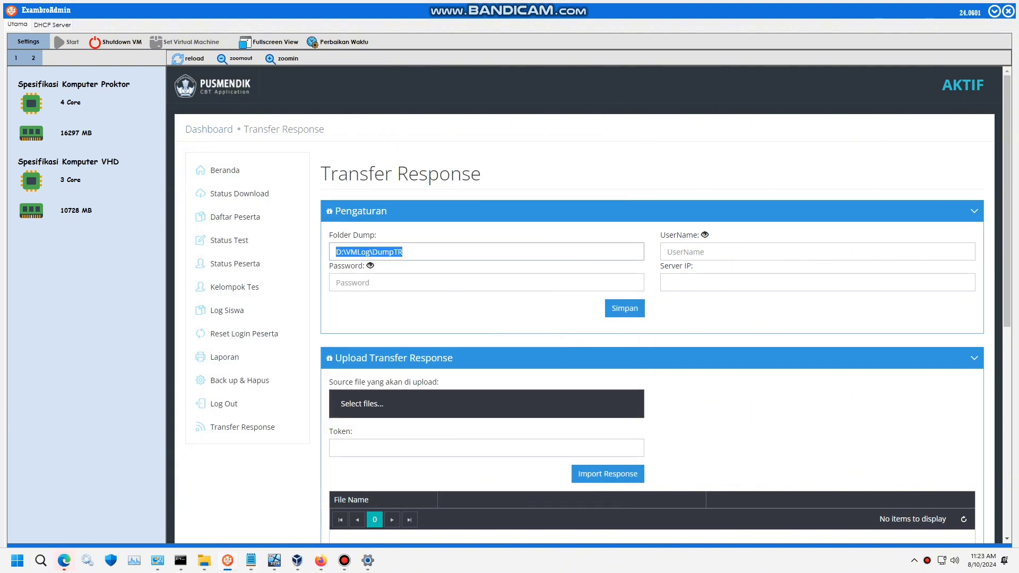
{"action": "type", "text": "\\"}
{"action": "type", "text": "19"}
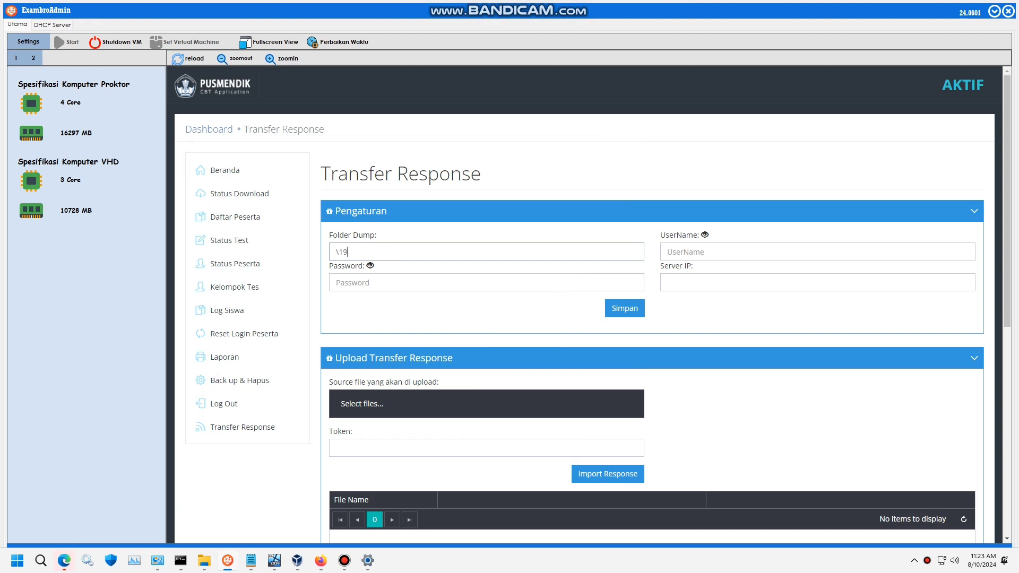
{"action": "type", "text": "2.168"}
{"action": "type", "text": ".0.199"}
{"action": "type", "text": "\\"}
{"action": "type", "text": "\\"}
{"action": "left_click", "coordinate": [204, 561]}
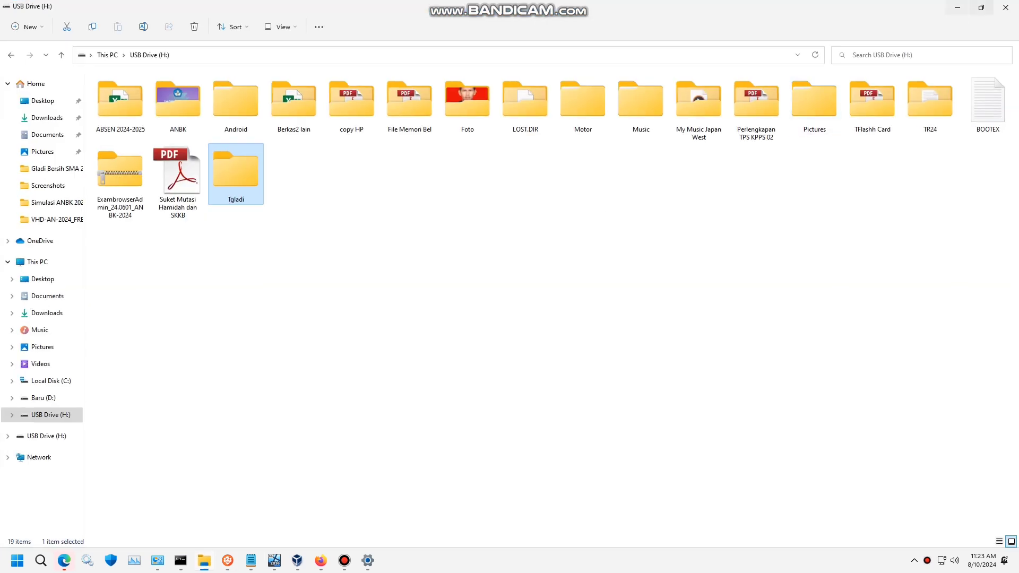
{"action": "left_click", "coordinate": [958, 8]}
{"action": "type", "text": "T"}
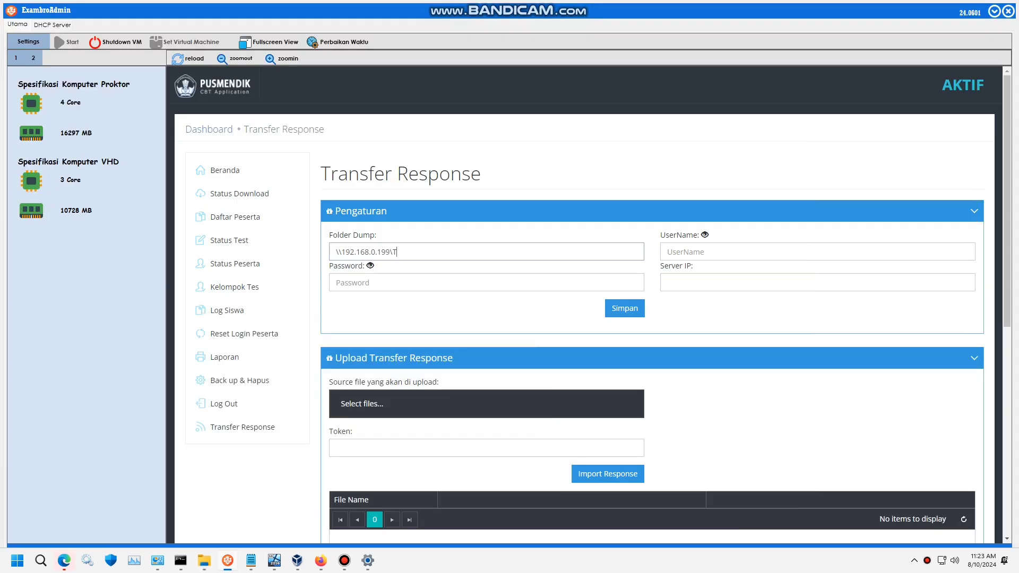
{"action": "type", "text": "gladi"}
{"action": "left_click", "coordinate": [668, 252]}
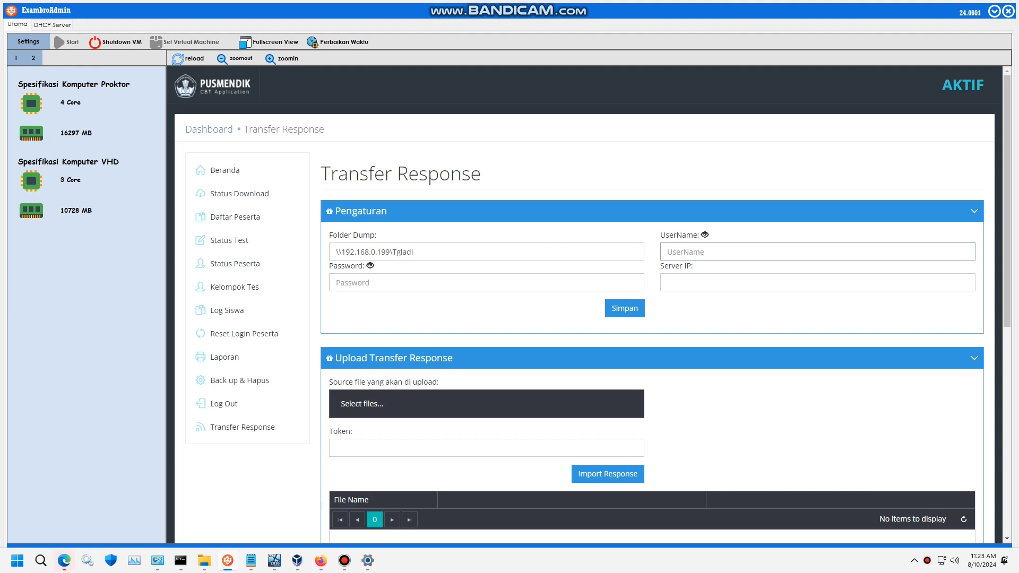
- Enter the Transfer Response username and password, briefly revealing the password to verify it
{"action": "type", "text": "user"}
{"action": "key", "text": "BackSpace"}
{"action": "key", "text": "BackSpace"}
{"action": "key", "text": "BackSpace"}
{"action": "key", "text": "BackSpace"}
{"action": "type", "text": "user"}
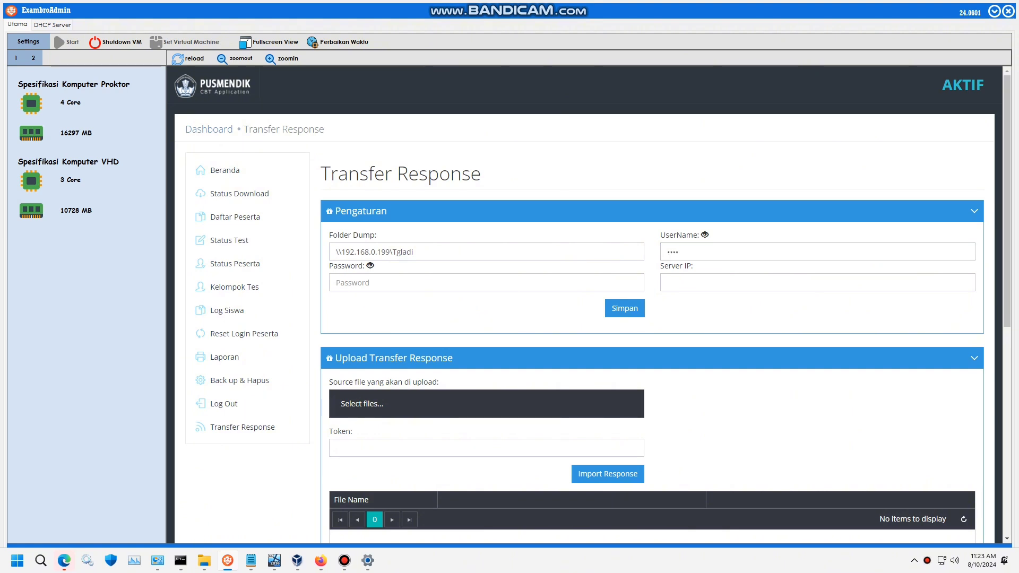
{"action": "left_click", "coordinate": [486, 282]}
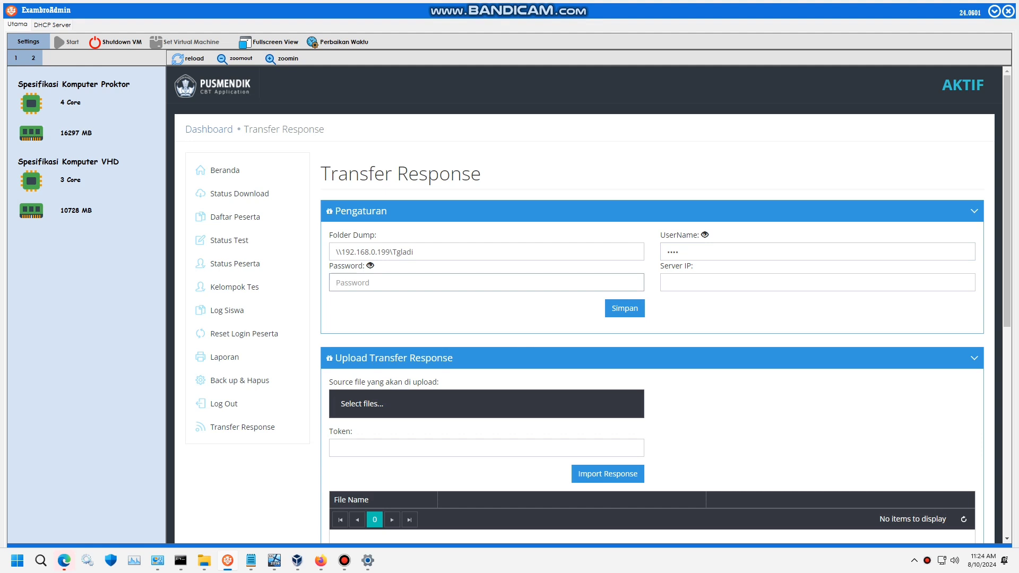
{"action": "type", "text": "pass"}
{"action": "left_click", "coordinate": [371, 266]}
{"action": "left_click", "coordinate": [371, 266]}
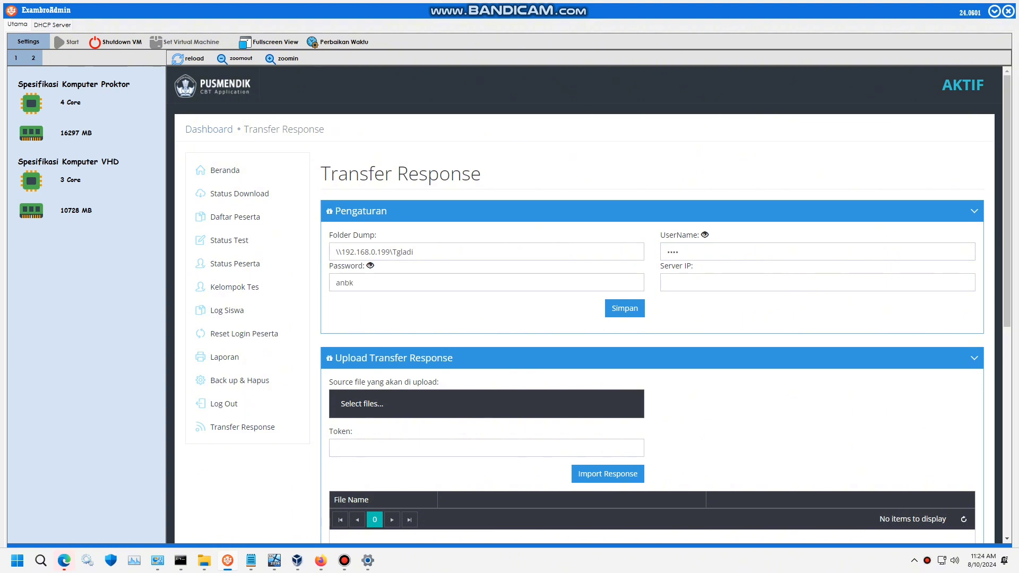
- Set the Server IP to 192.168.0.199 and save the Transfer Response settings
{"action": "left_click", "coordinate": [817, 283]}
{"action": "type", "text": "19"}
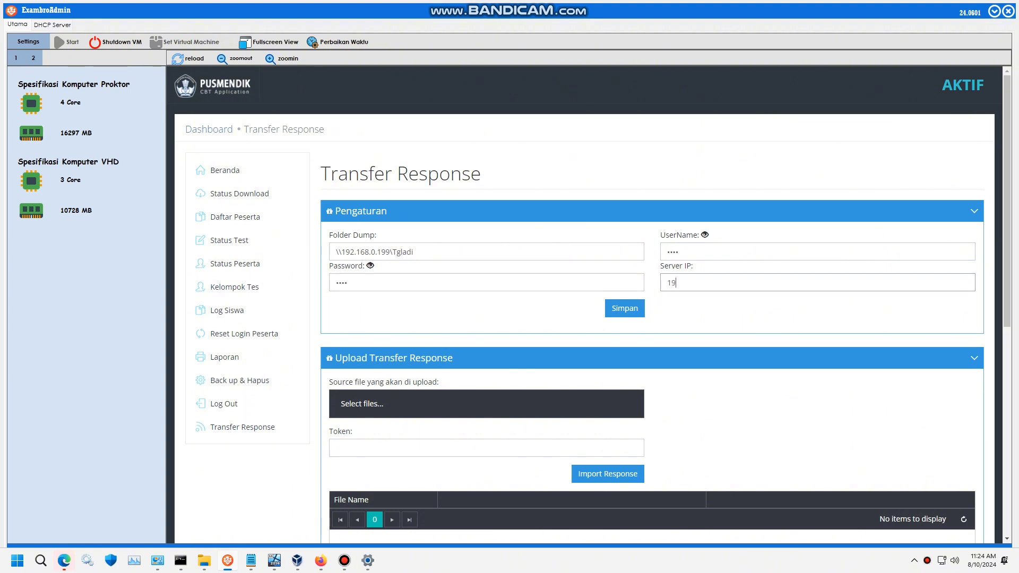
{"action": "type", "text": "2.168.0.199"}
{"action": "key", "text": "Return"}
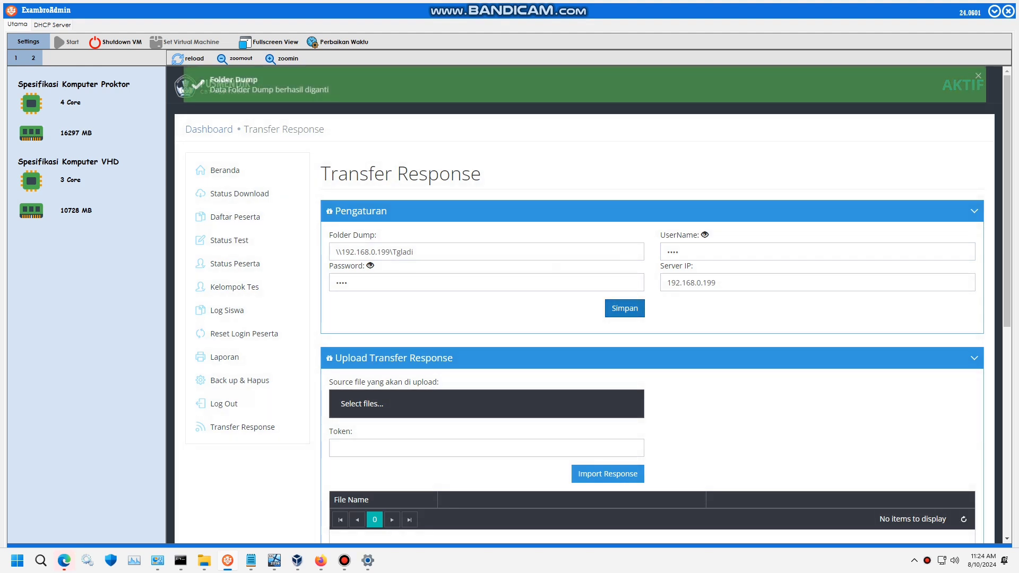
- In Notepad, note that a green 'Folder Dump berhasil diganti' message marks successful Transfer Response setup
{"action": "key", "text": "alt+Tab"}
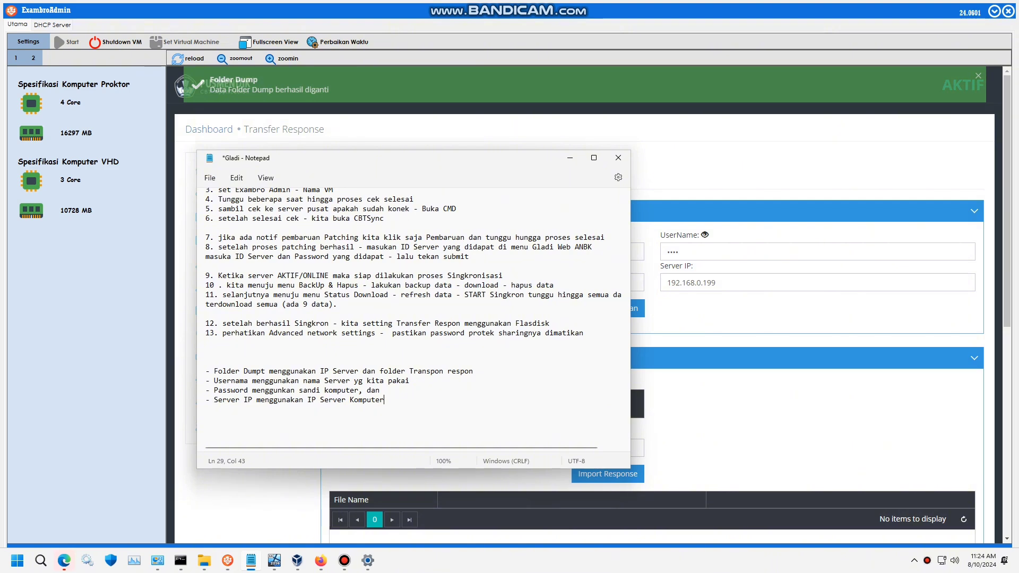
{"action": "left_click_drag", "start_coordinate": [364, 162], "coordinate": [541, 144]}
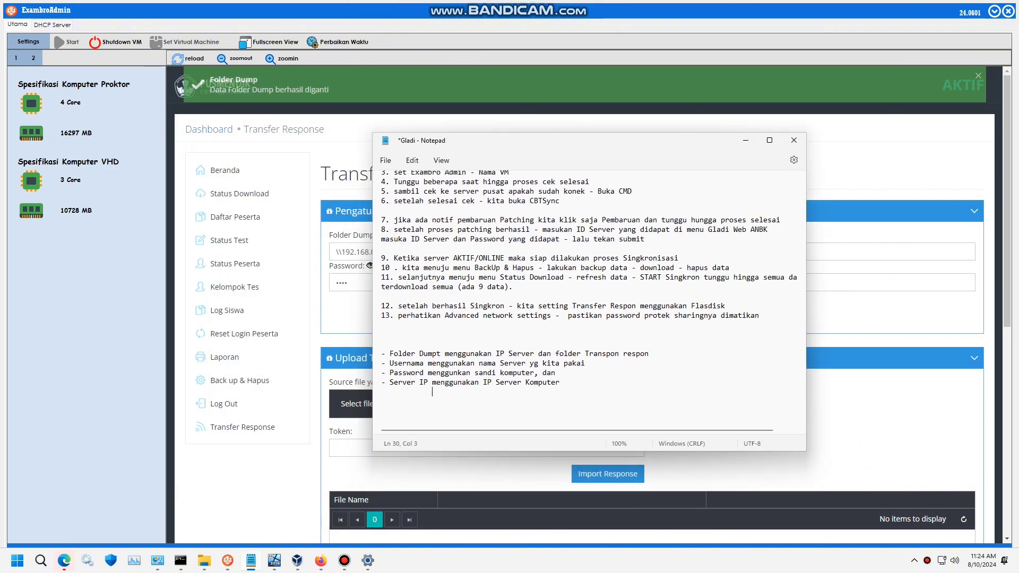
{"action": "type", "text": "Pem"}
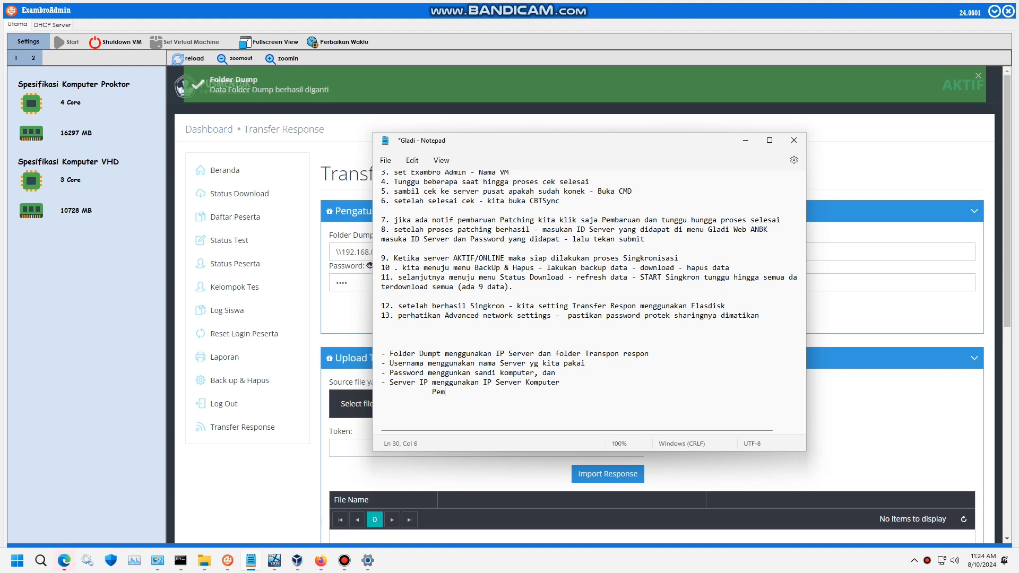
{"action": "type", "text": "buatan Transpon r Respon berhasil ditanda"}
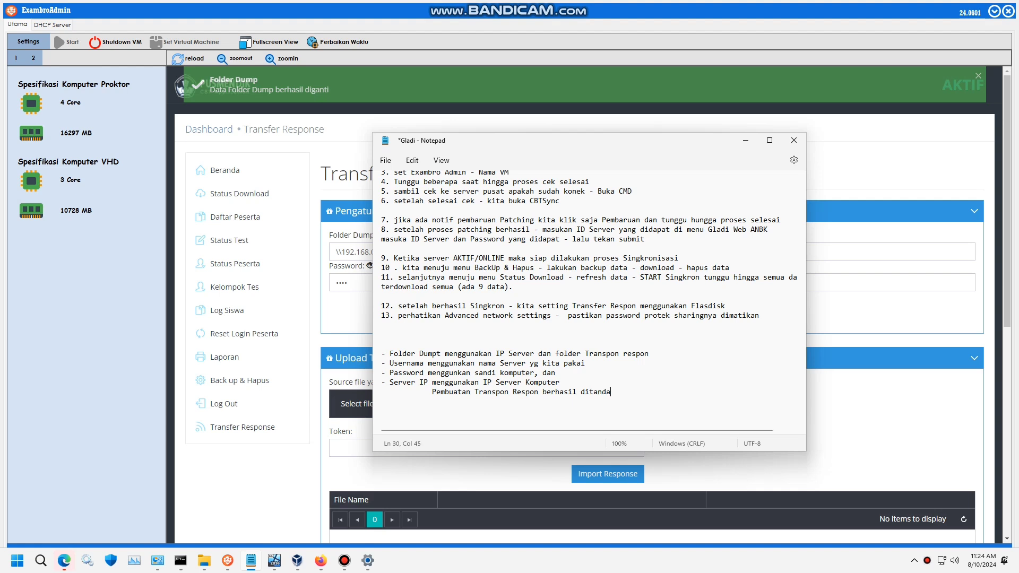
{"action": "type", "text": "i dengan Folder Dump berhasil diga"}
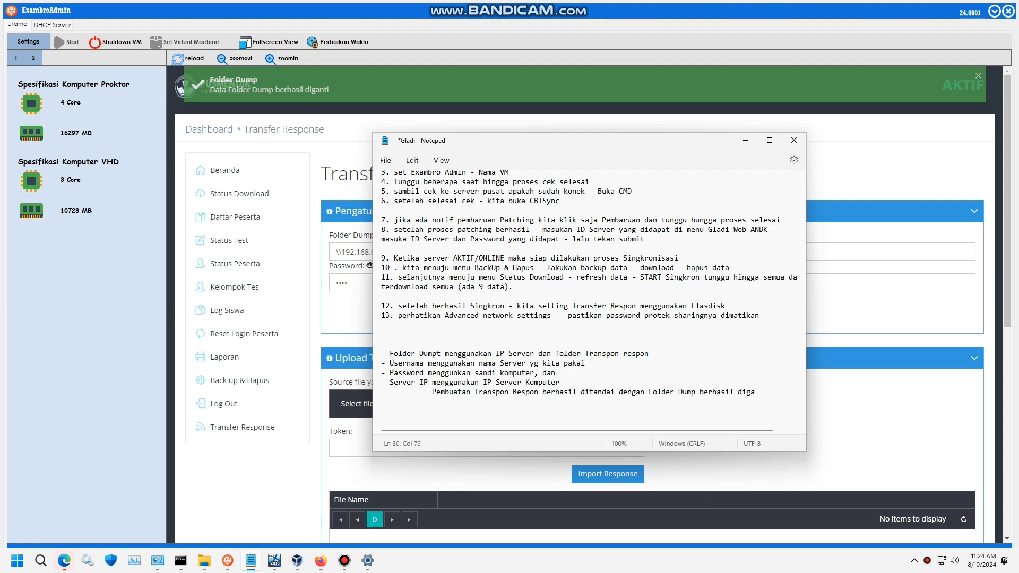
{"action": "type", "text": "nti ber"}
{"action": "key", "text": "BackSpace"}
{"action": "key", "text": "BackSpace"}
{"action": "key", "text": "BackSpace"}
{"action": "key", "text": "Return"}
{"action": "type", "text": "berw3arb"}
{"action": "key", "text": "BackSpace"}
{"action": "key", "text": "BackSpace"}
{"action": "key", "text": "BackSpace"}
{"action": "key", "text": "BackSpace"}
{"action": "type", "text": "arna Hijau"}
{"action": "key", "text": "Return"}
{"action": "key", "text": "Return"}
{"action": "scroll", "coordinate": [592, 297], "scroll_direction": "down", "scroll_amount": 2}
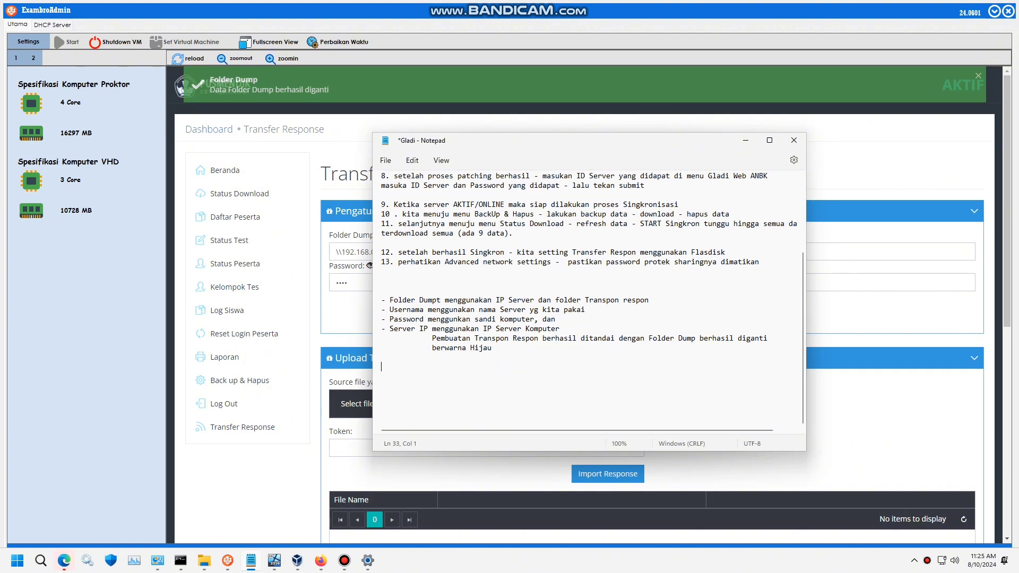
- Write that server setup for Gladi Bersih ANBK 2024 is done and also applies to the main exam
{"action": "type", "text": "Seles"}
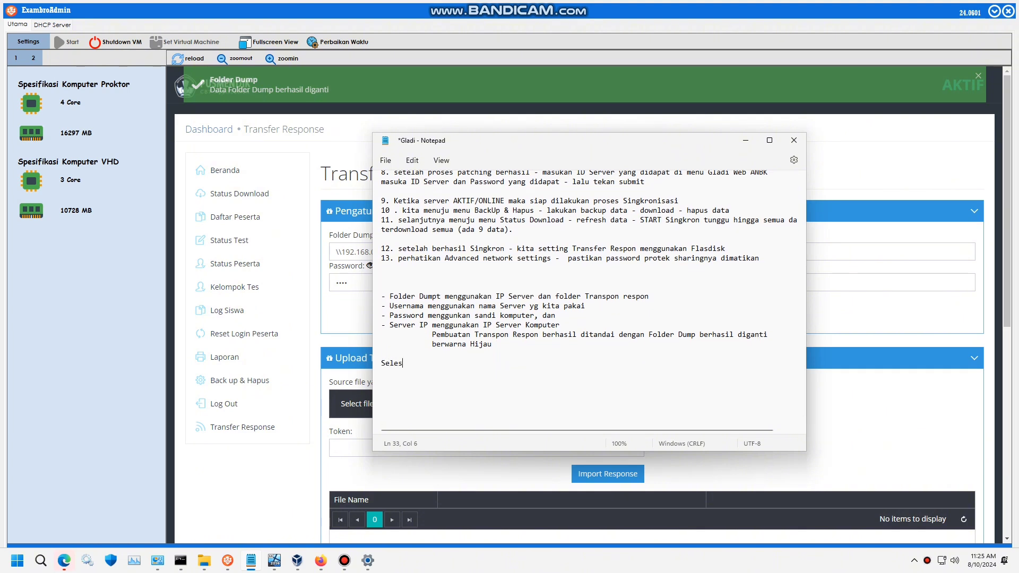
{"action": "type", "text": "ai pembut"}
{"action": "type", "text": "tan Server untuk digunakan"}
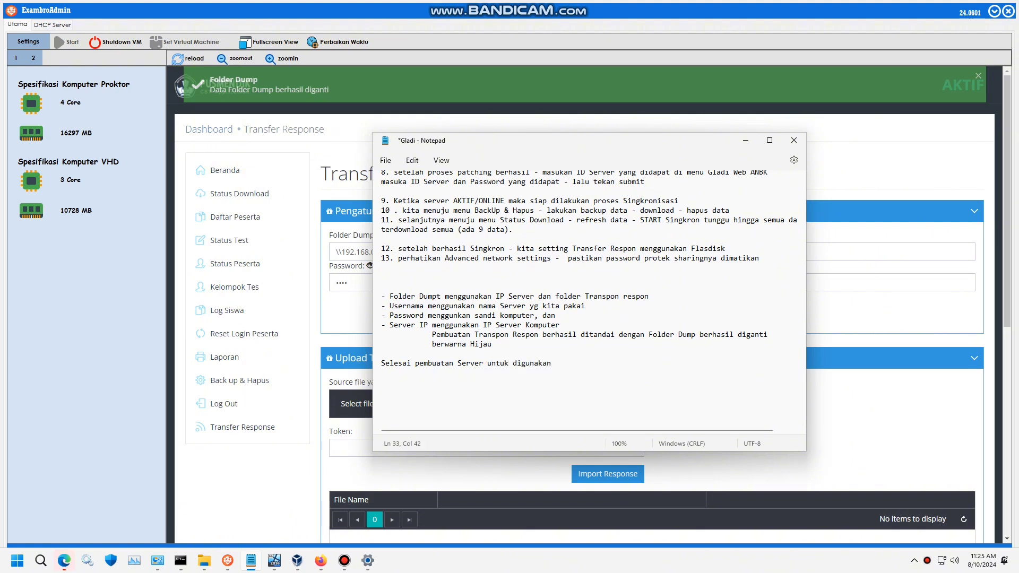
{"action": "type", "text": " Gladi "}
{"action": "type", "text": "Bersih A"}
{"action": "type", "text": "NBK 202"}
{"action": "type", "text": "4 "}
{"action": "type", "text": "- dan be"}
{"action": "type", "text": "rall"}
{"action": "key", "text": "BackSpace"}
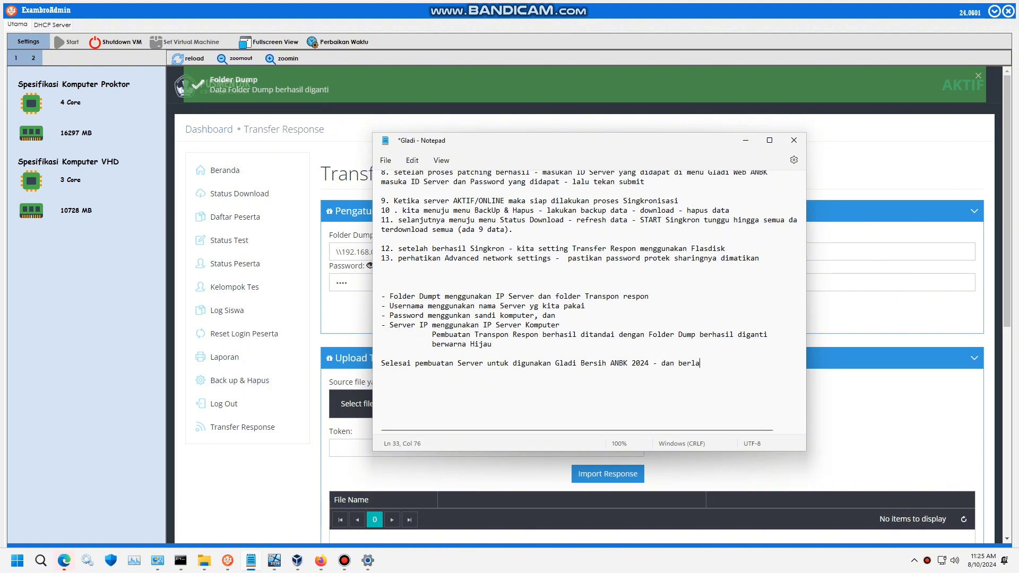
{"action": "type", "text": "ku juga s"}
{"action": "type", "text": "aat "}
{"action": "type", "text": "pelaksa"}
{"action": "type", "text": "naa"}
{"action": "type", "text": "an"}
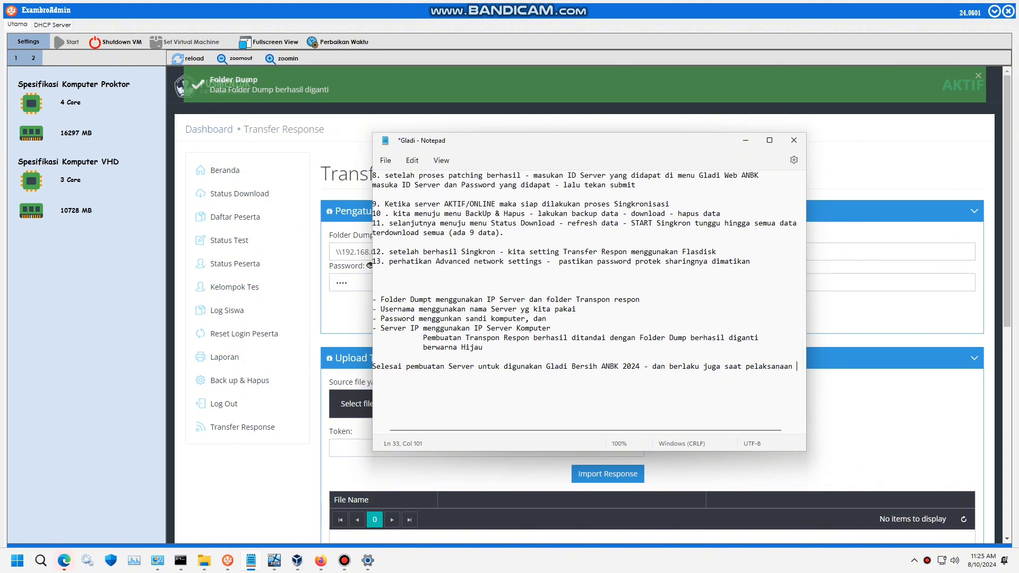
{"action": "key", "text": "Return"}
{"action": "type", "text": "Utama "}
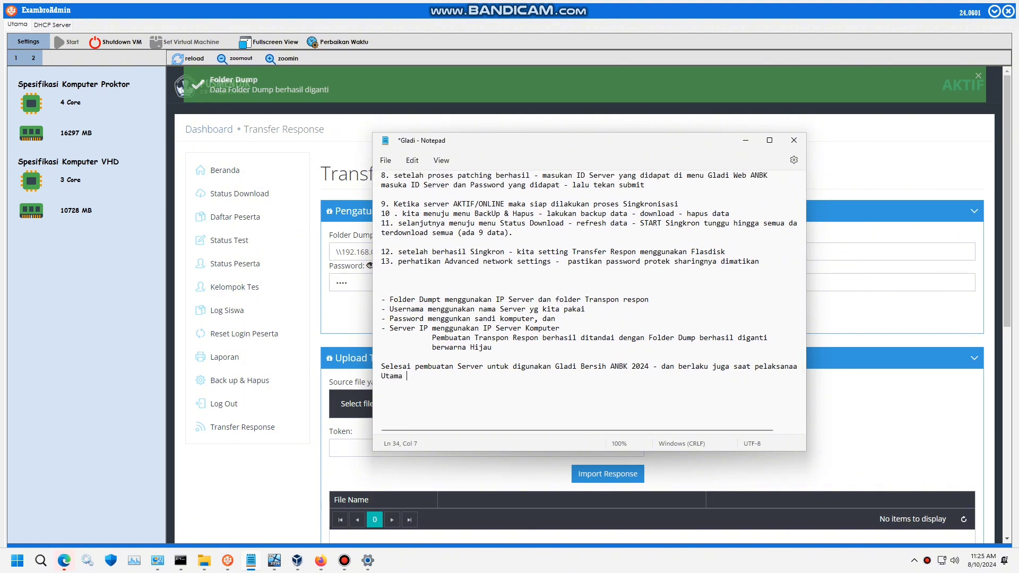
{"action": "type", "text": "nanti"}
- Add a new line thanking all colleagues ('sekian terima kasih kepada teman-teman semua')
{"action": "key", "text": "Return"}
{"action": "type", "text": "seke"}
{"action": "type", "text": "ian ter"}
{"action": "type", "text": "ima kasui"}
{"action": "key", "text": "BackSpace"}
{"action": "key", "text": "BackSpace"}
{"action": "type", "text": "ih kepada"}
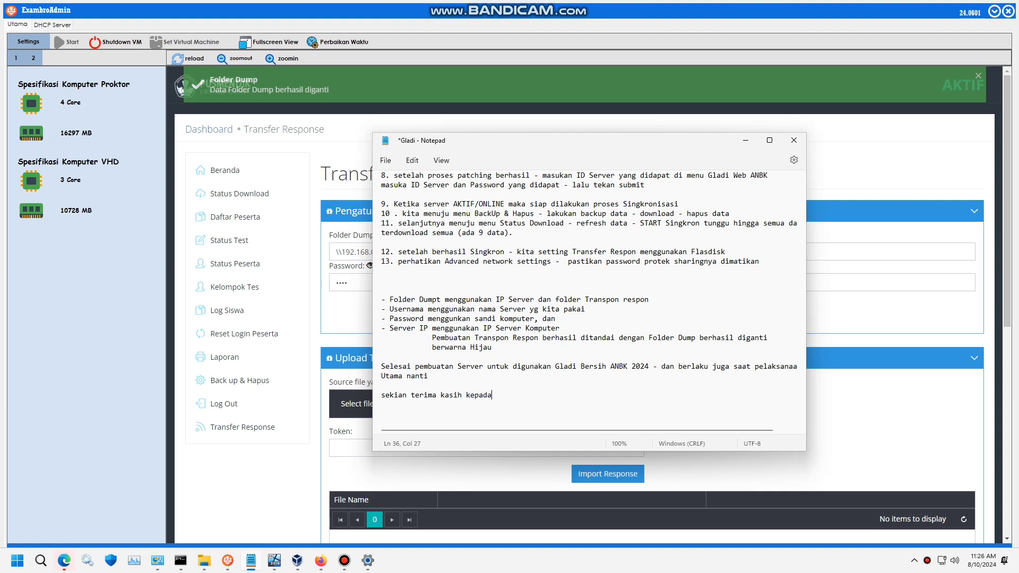
{"action": "type", "text": " te"}
{"action": "type", "text": "mman0"}
{"action": "key", "text": "BackSpace"}
{"action": "key", "text": "BackSpace"}
{"action": "key", "text": "BackSpace"}
{"action": "key", "text": "BackSpace"}
{"action": "type", "text": "an s"}
{"action": "key", "text": "BackSpace"}
{"action": "type", "text": "-se"}
{"action": "key", "text": "BackSpace"}
{"action": "key", "text": "BackSpace"}
- Apologise for typos and ask viewers to like and subscribe to encourage more tutorial videos
{"action": "type", "text": "semuamohon maaf terdapat sa"}
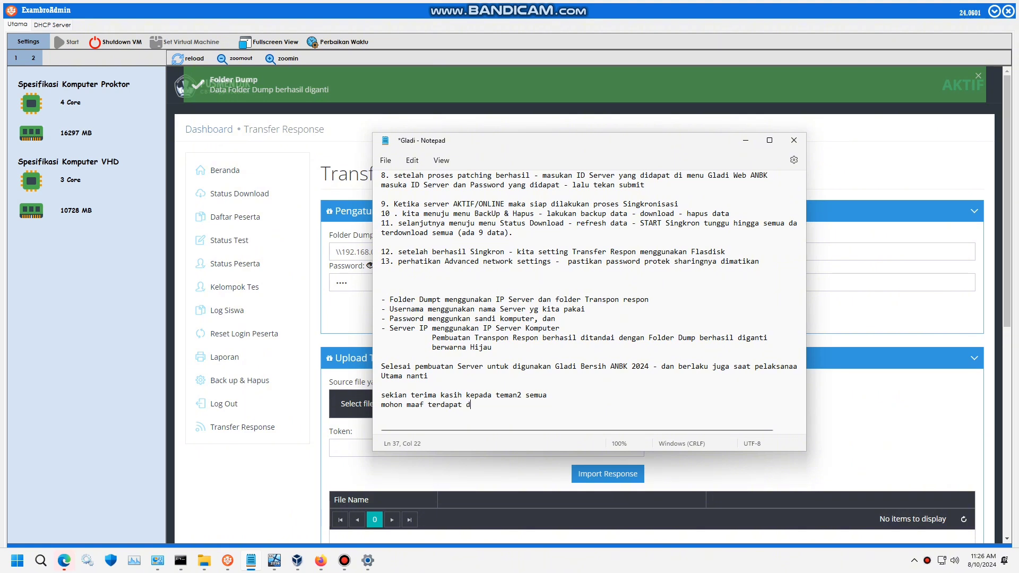
{"action": "type", "text": "lah ke"}
{"action": "key", "text": "BackSpace"}
{"action": "key", "text": "BackSpace"}
{"action": "type", "text": "kata"}
{"action": "type", "text": "dan"}
{"action": "type", "text": " jgn lu"}
{"action": "type", "text": "pa LIKA"}
{"action": "type", "text": "E dan Su"}
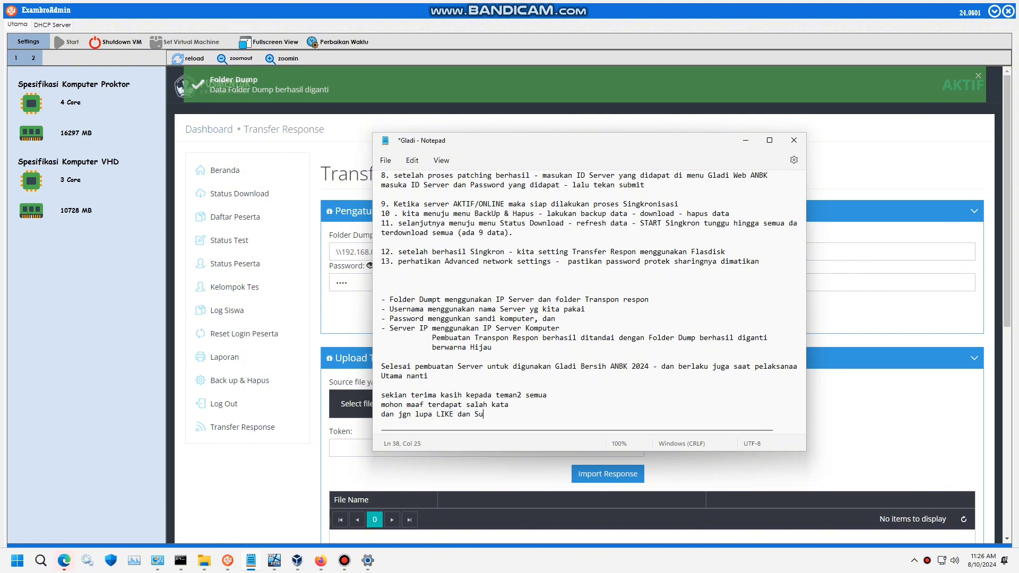
{"action": "type", "text": "bscribe nya agara"}
{"action": "key", "text": "BackSpace"}
{"action": "type", "text": "saya semangat membua"}
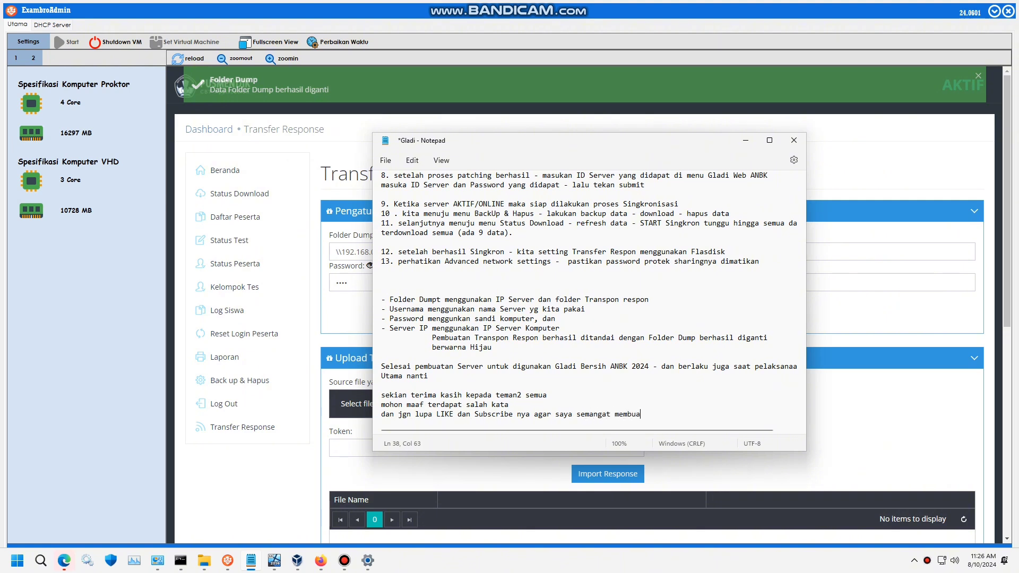
{"action": "type", "text": "t Video Tutorilalnya"}
- End the notes with the farewell line 'Sampai jumpaa'
{"action": "key", "text": "Return"}
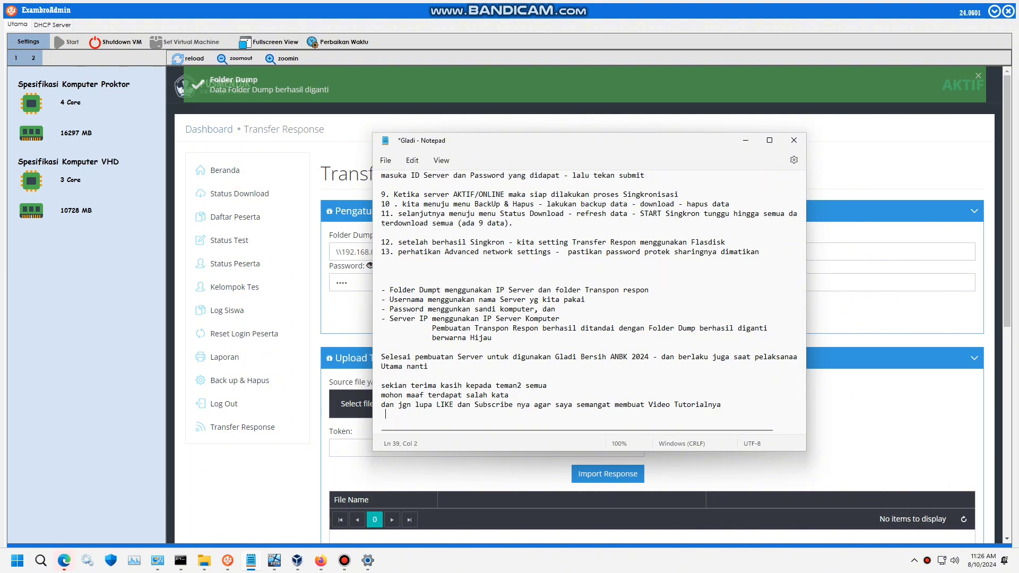
{"action": "type", "text": "Sampai "}
{"action": "type", "text": "juma["}
{"action": "key", "text": "BackSpace"}
{"action": "key", "text": "BackSpace"}
{"action": "type", "text": "paa"}
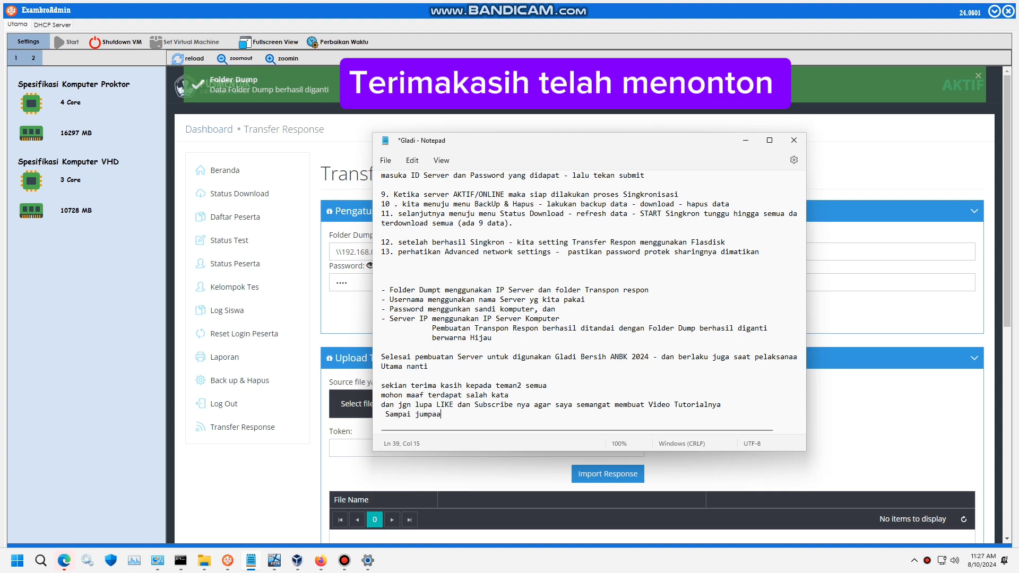
{"action": "type", "text": "aaaaaaaaaaaaaa..."}
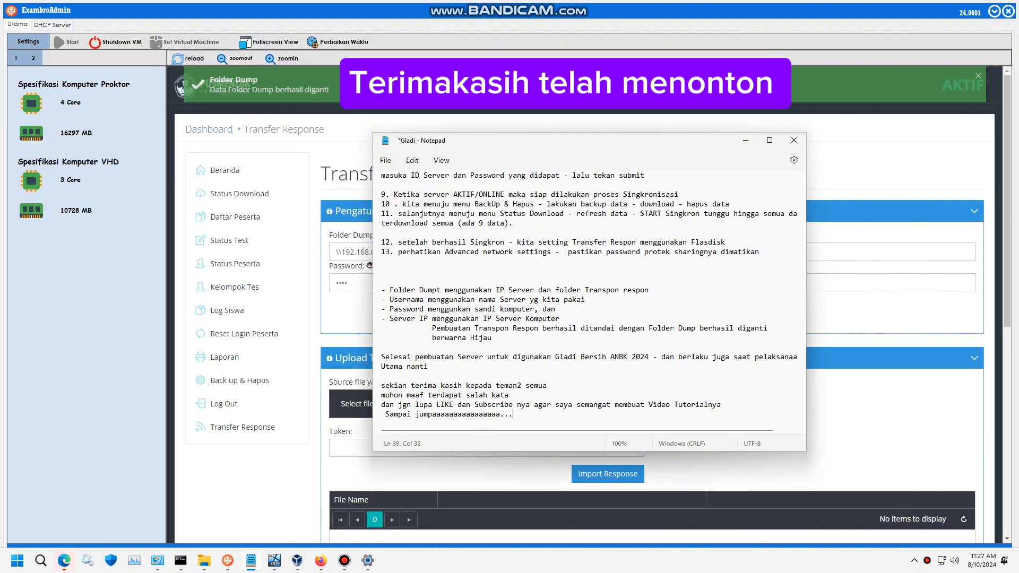